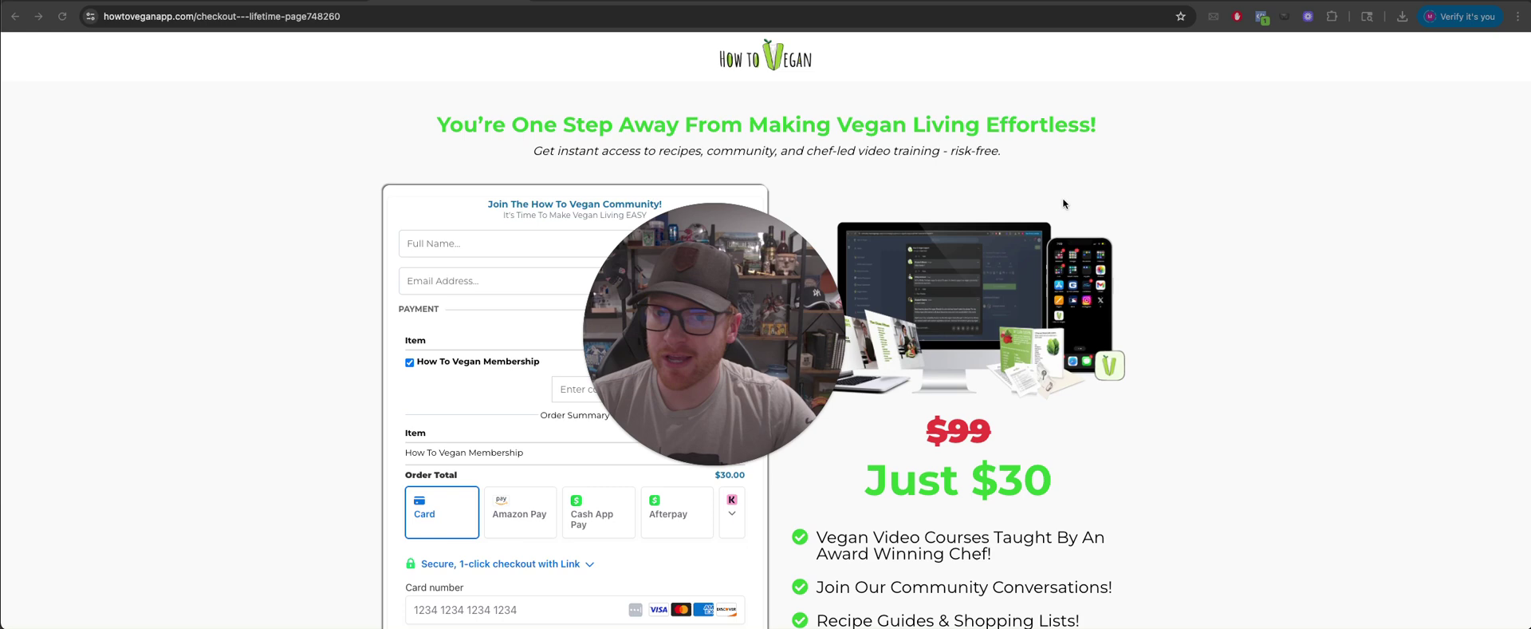
- Look over the live How To Vegan checkout page with its $30 membership order summary
left_click(693, 464)
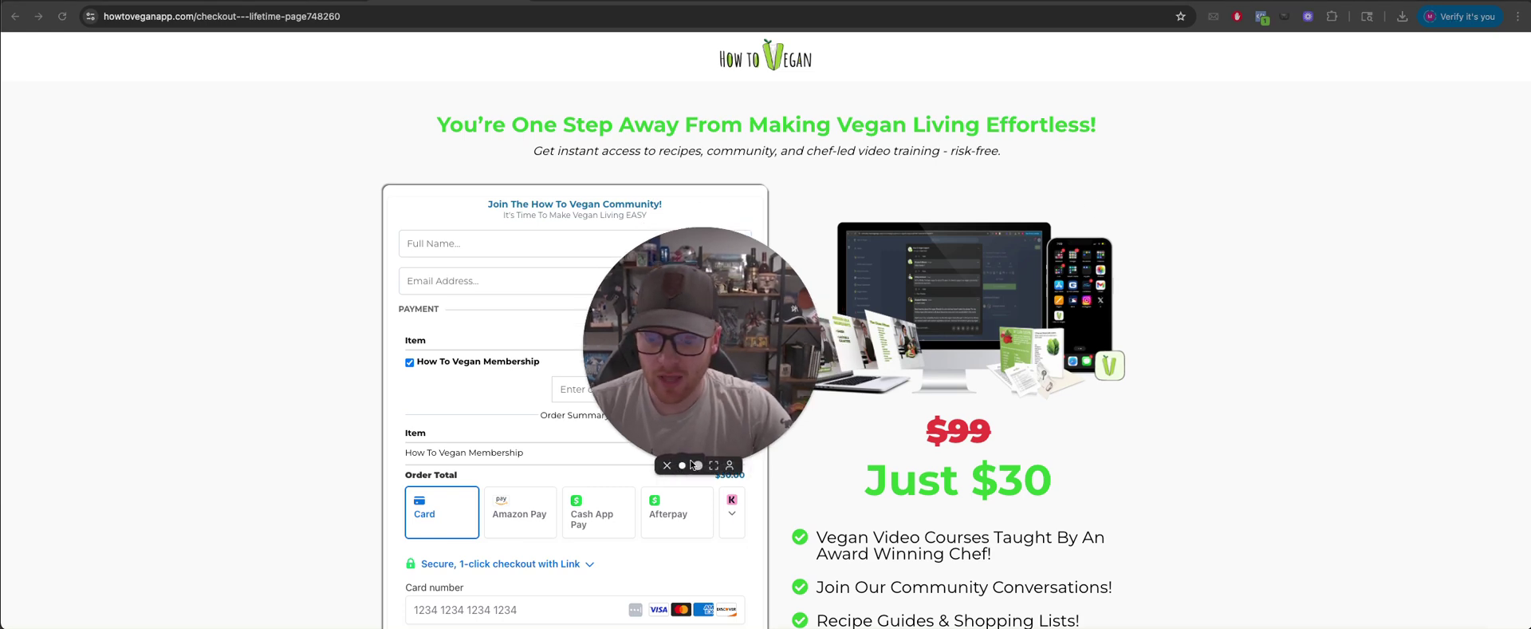
left_click_drag(648, 448, 120, 543)
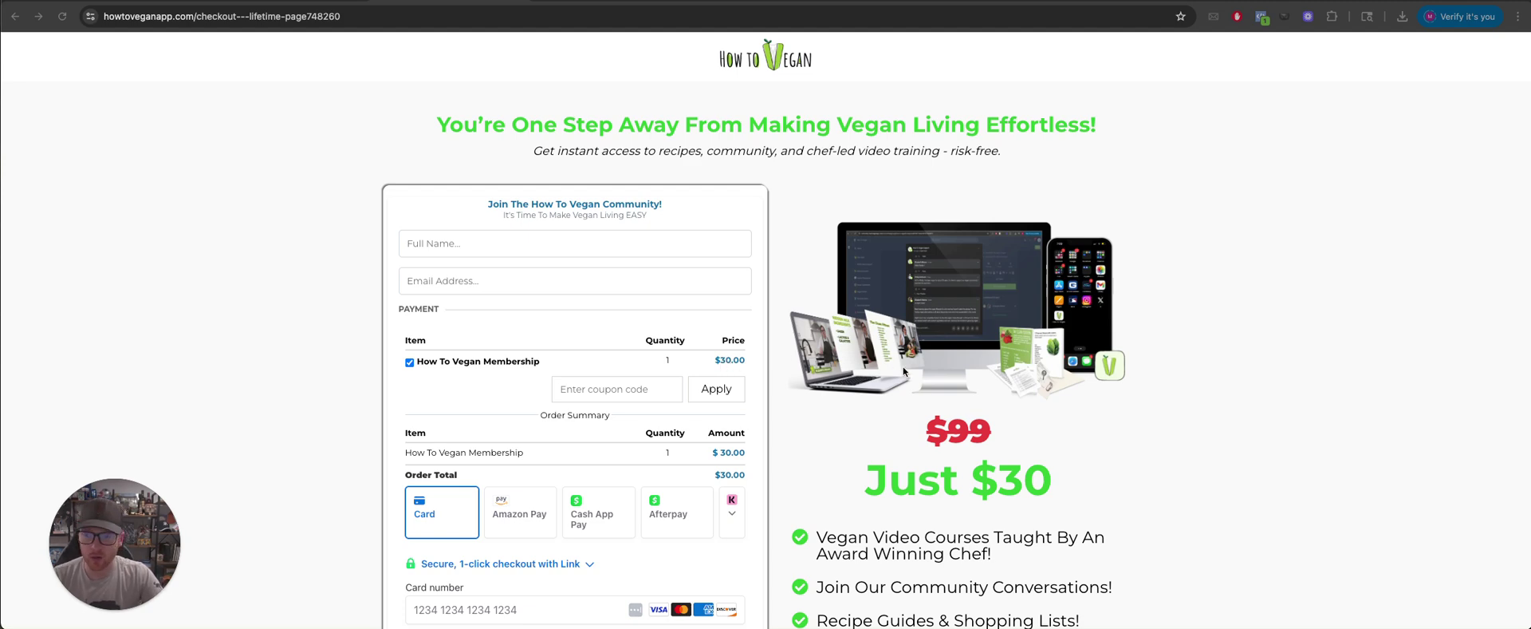
- Preview the live sales page and follow its Join offer through to the checkout
key("ctrl+shift+Tab")
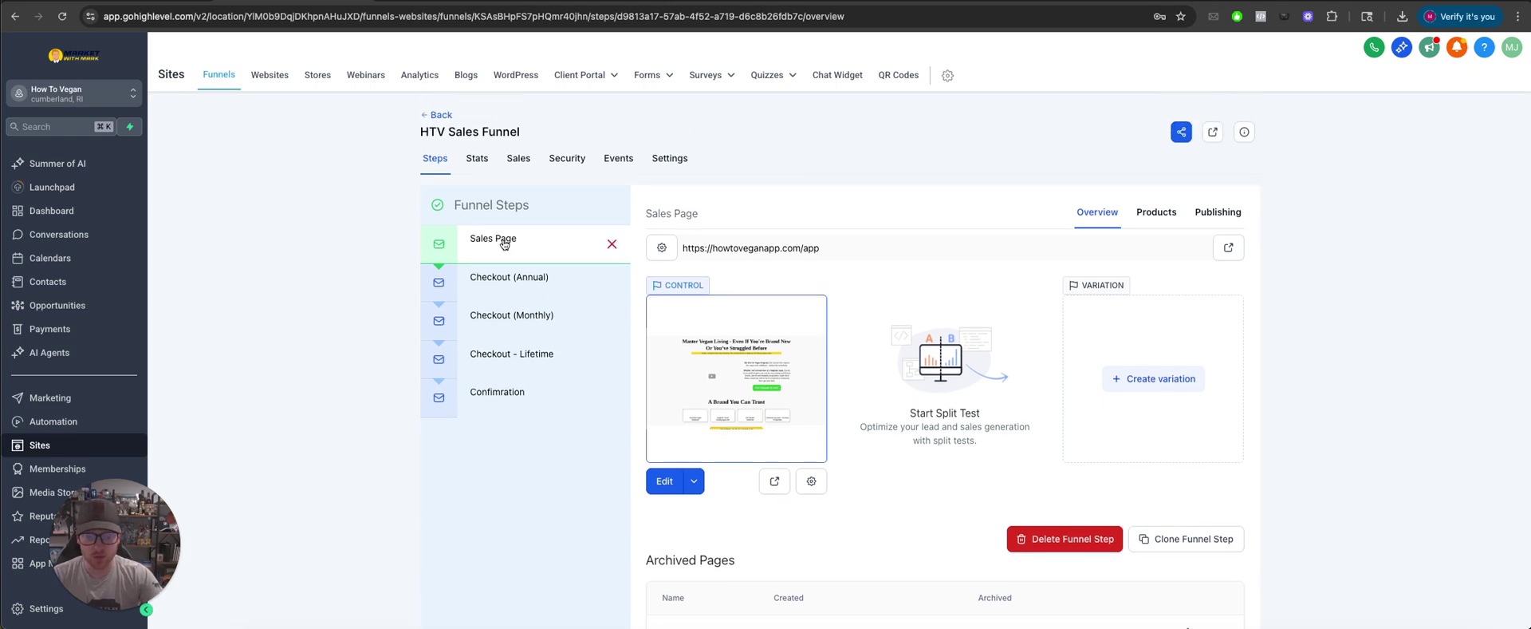
left_click(775, 481)
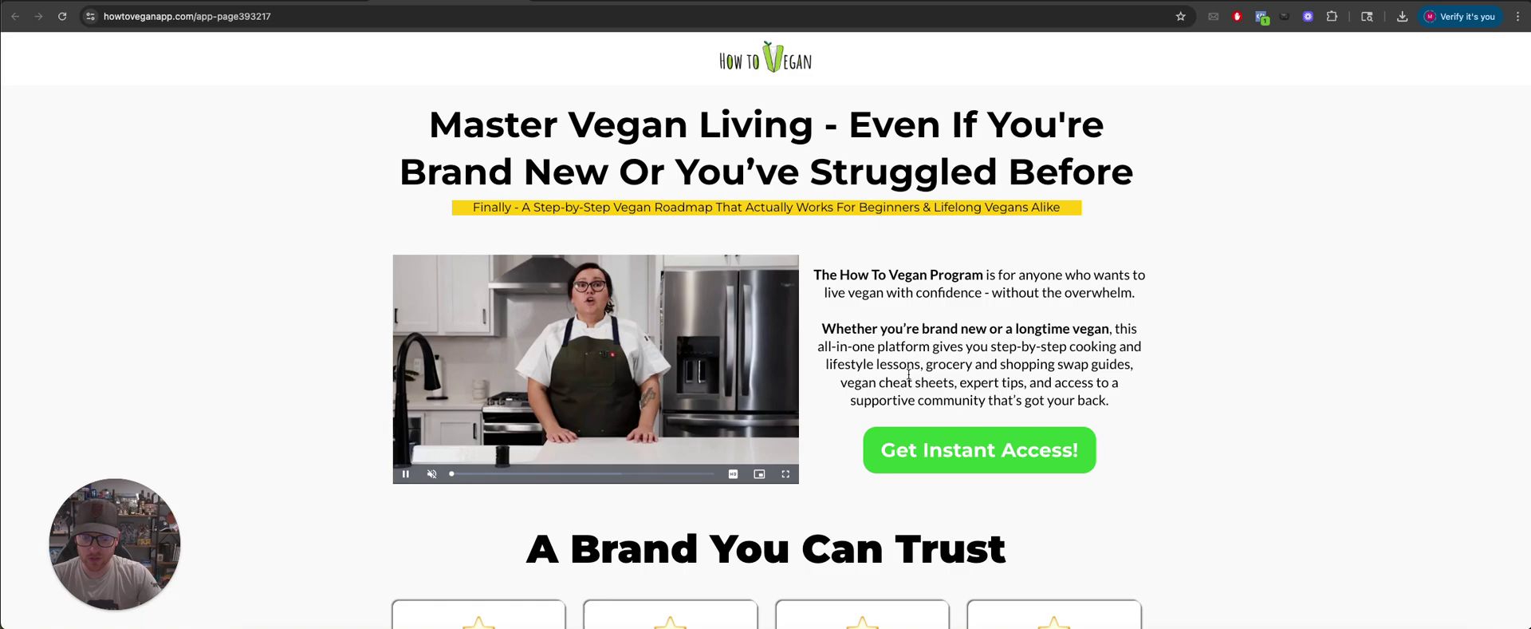
scroll(910, 373, "down", 20)
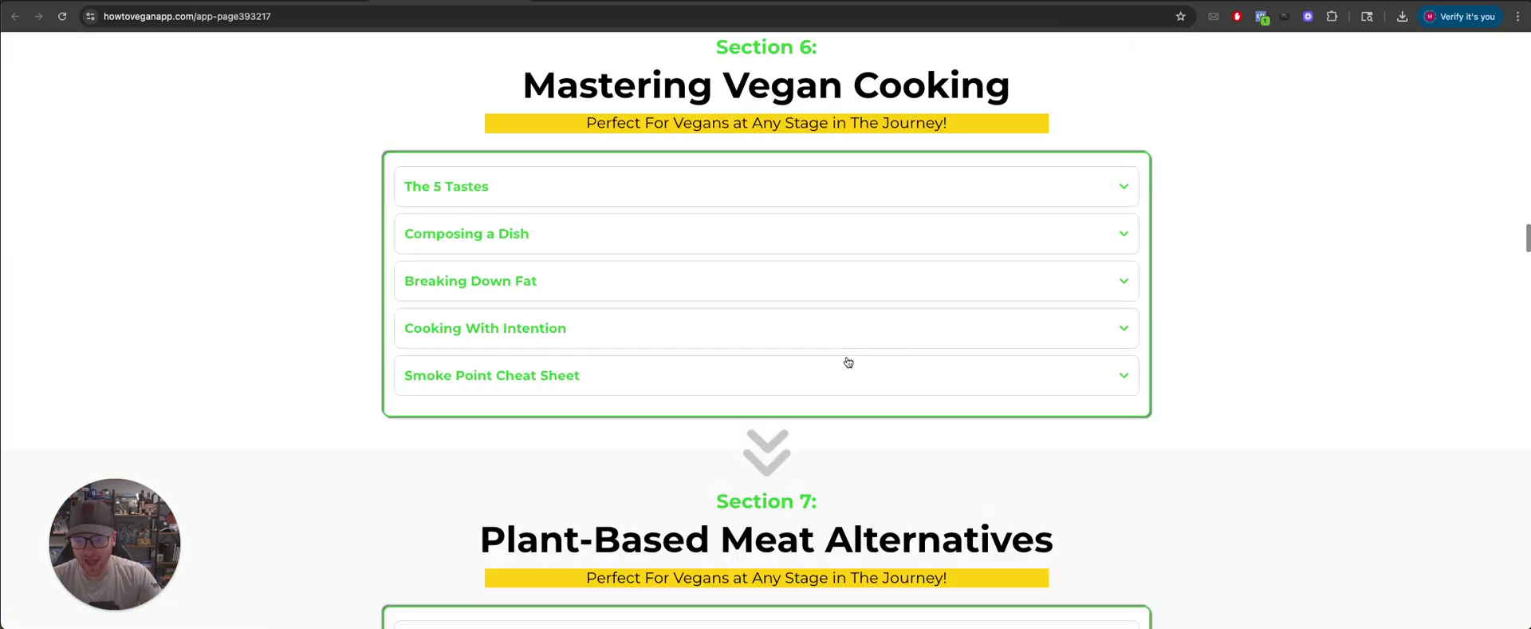
scroll(848, 362, "down", 20)
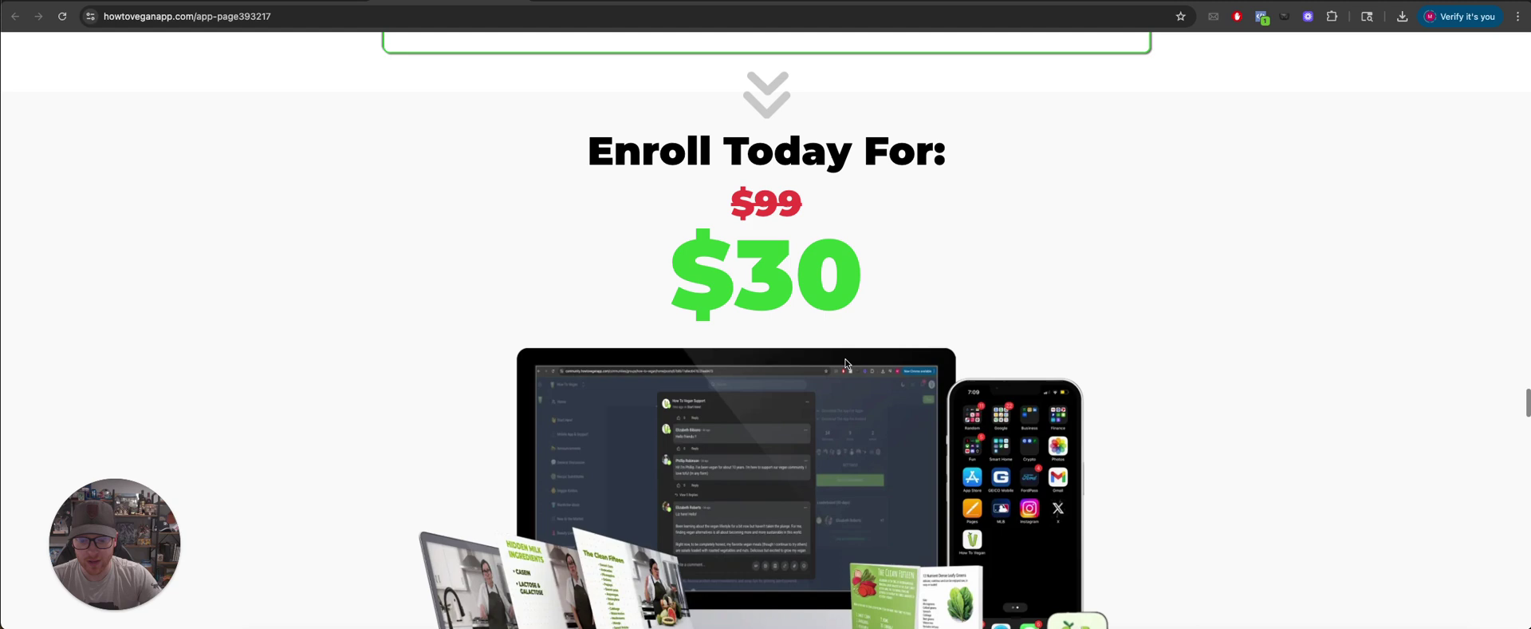
scroll(845, 363, "down", 10)
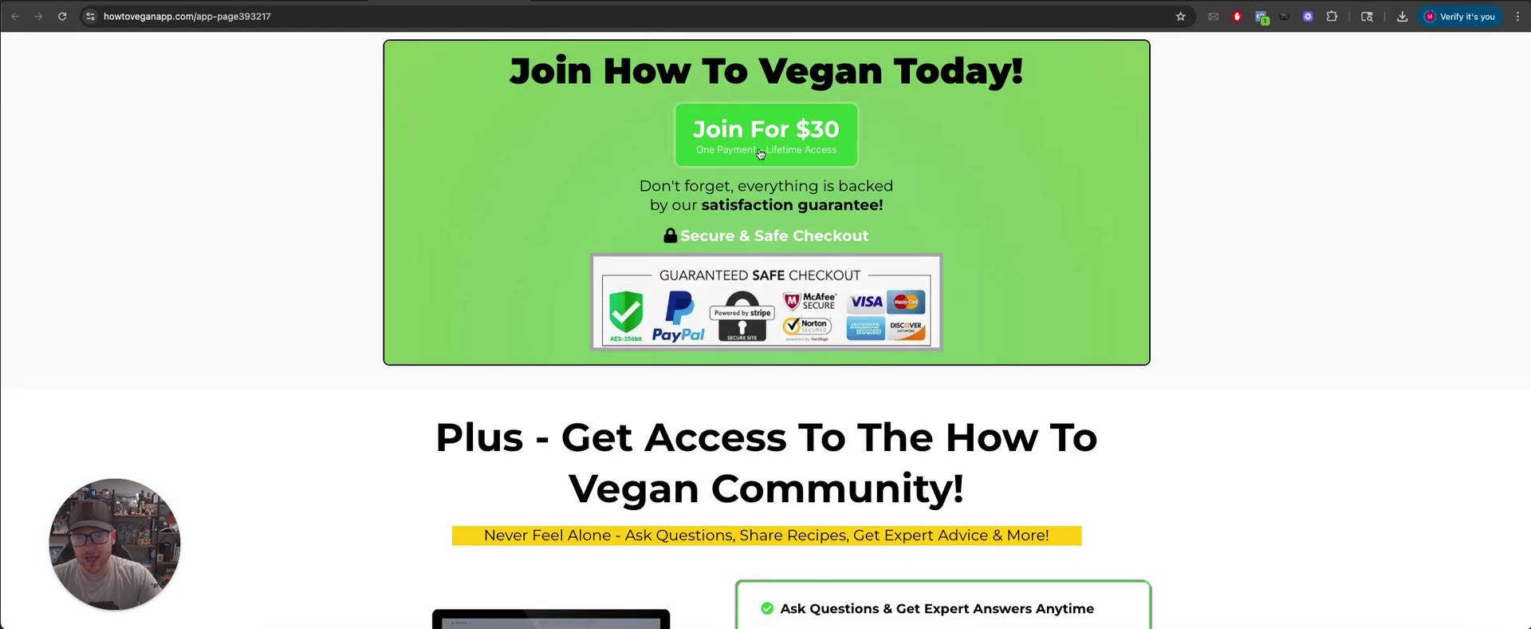
scroll(760, 153, "down", 1)
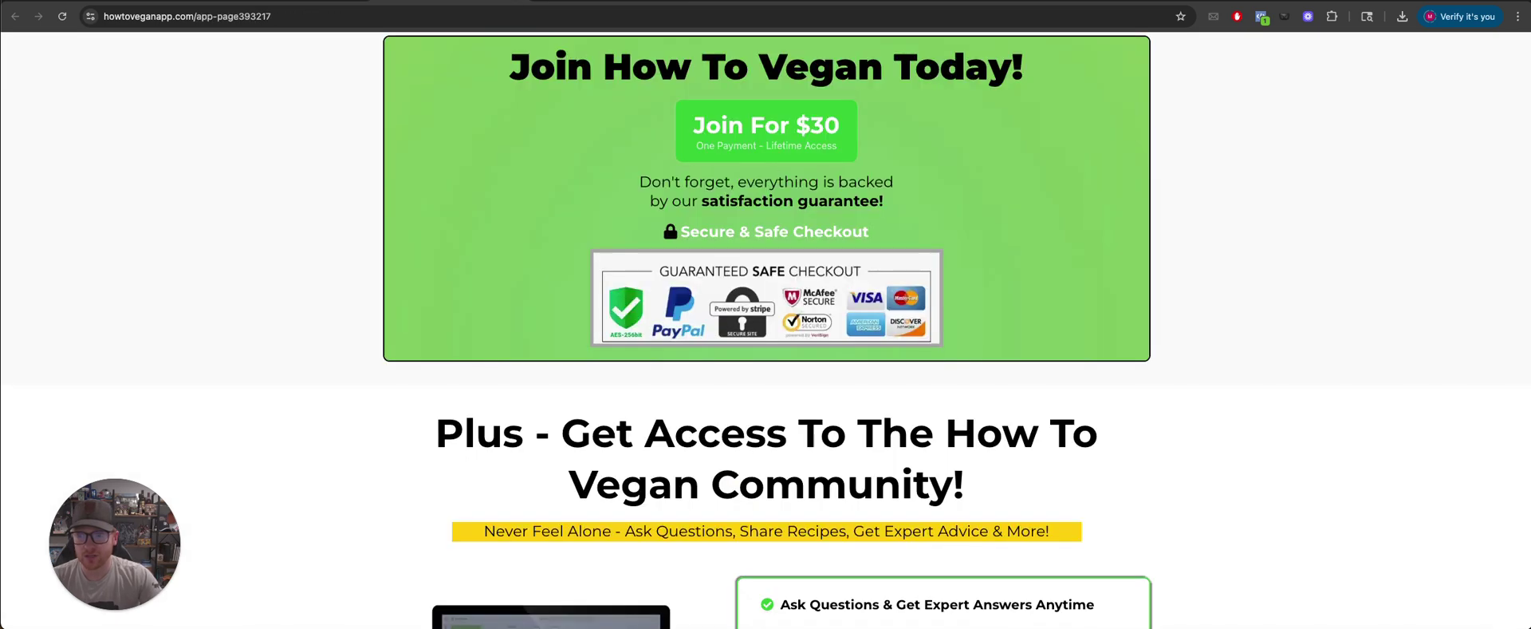
left_click(765, 128)
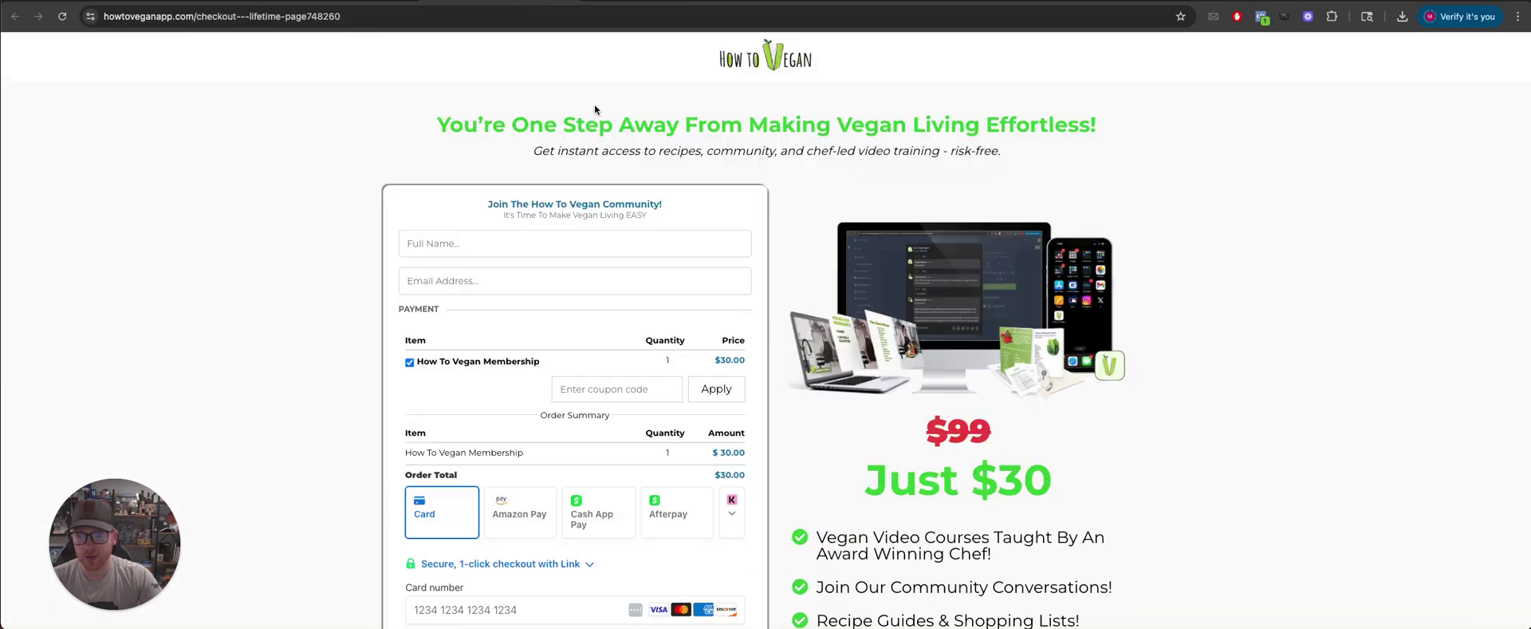
scroll(606, 319, "down", 2)
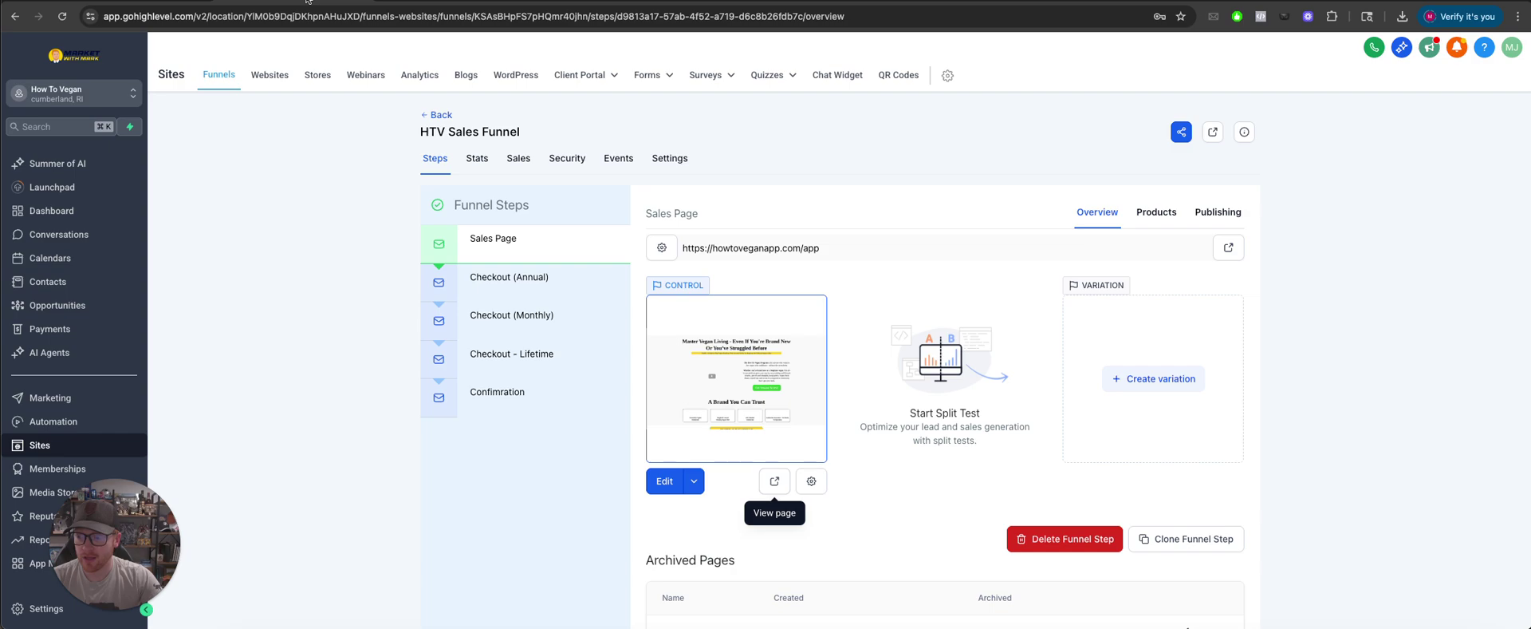
- Preview the live confirmation page, then show the Checkout - Lifetime step's overview
left_click(614, 395)
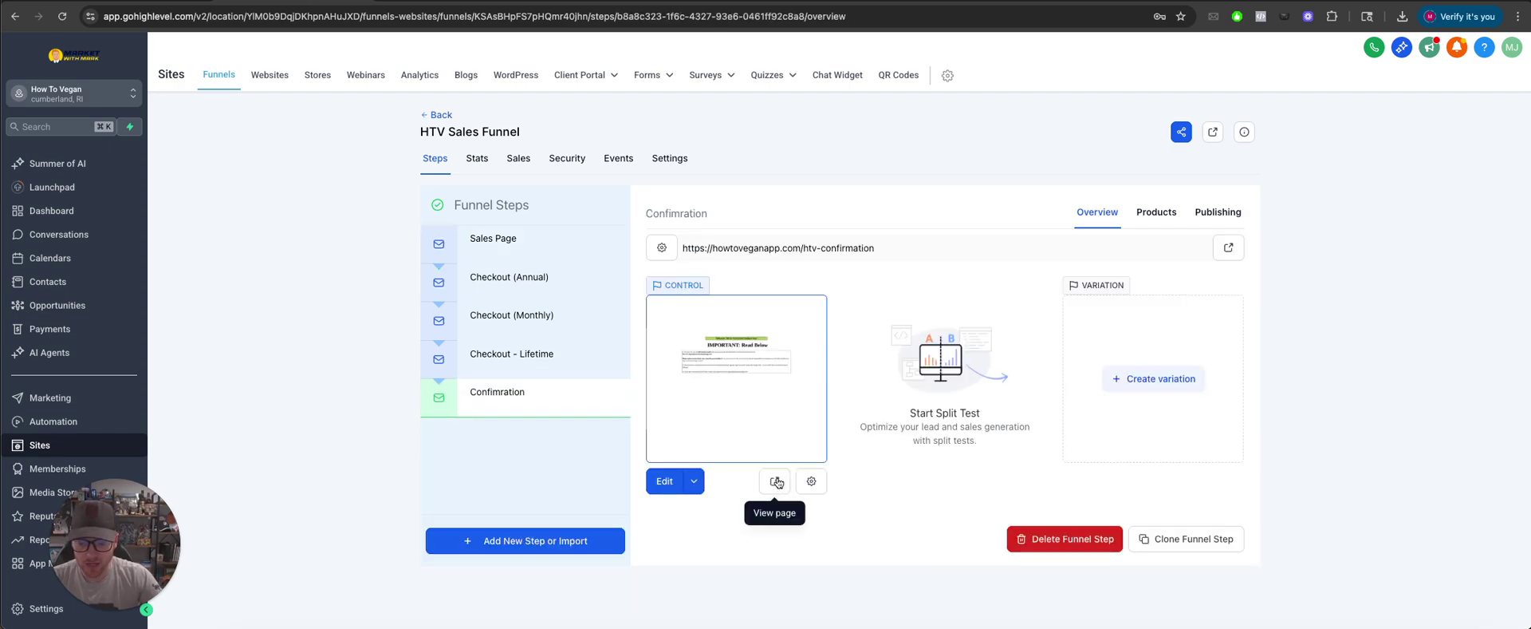
left_click(782, 483)
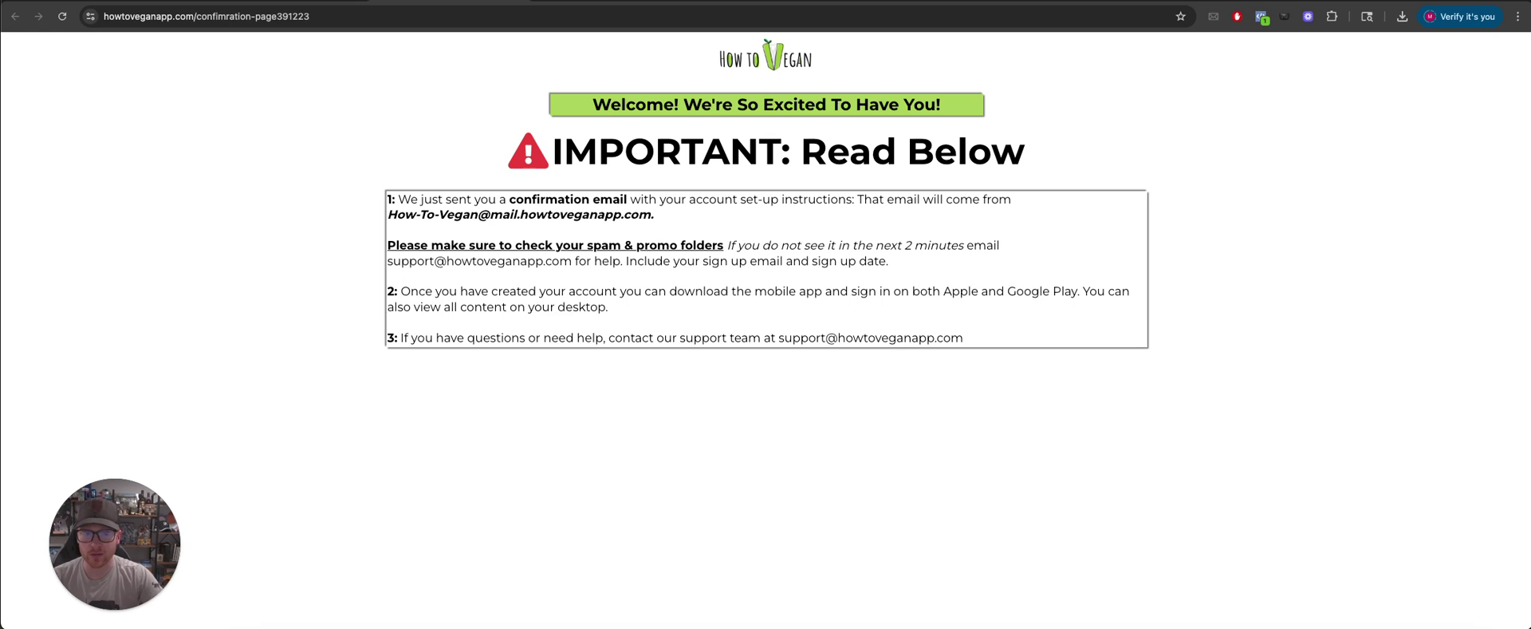
key("ctrl+w")
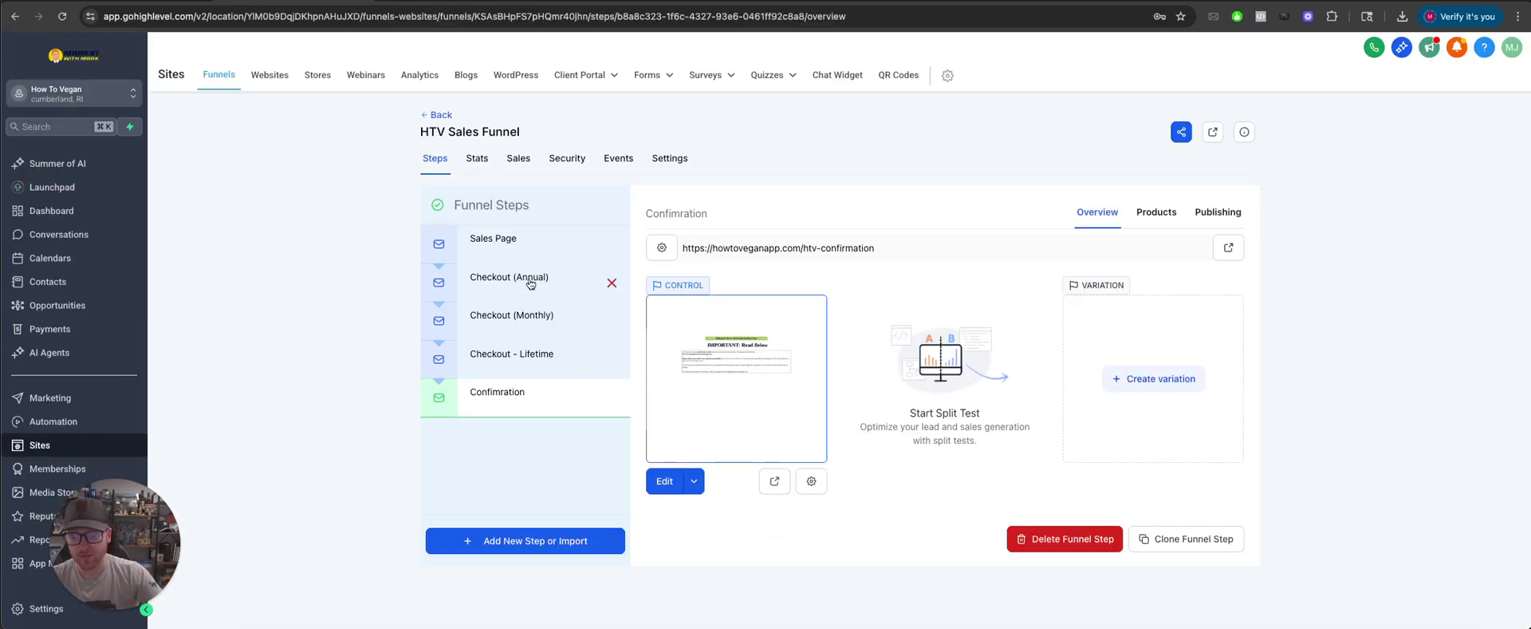
left_click(531, 351)
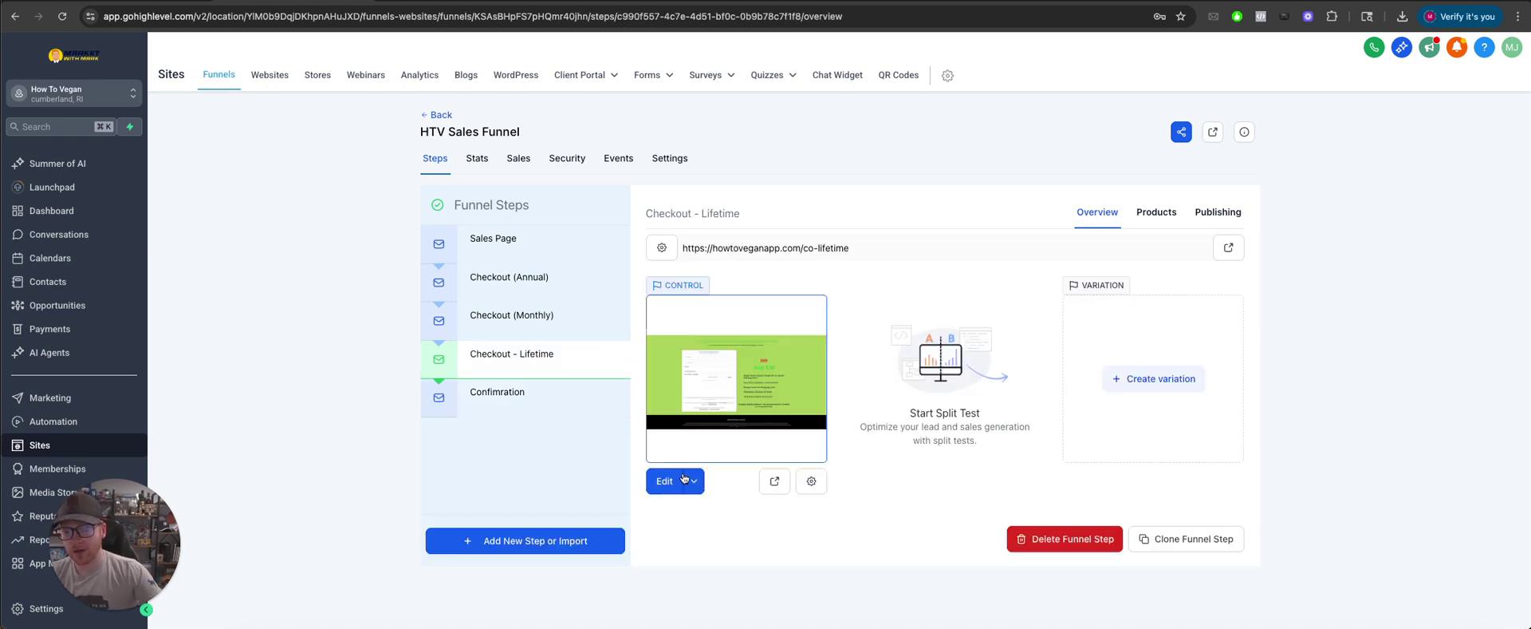
- Open the Checkout - Lifetime page in the editor and drop a new section above the logo
left_click(678, 479)
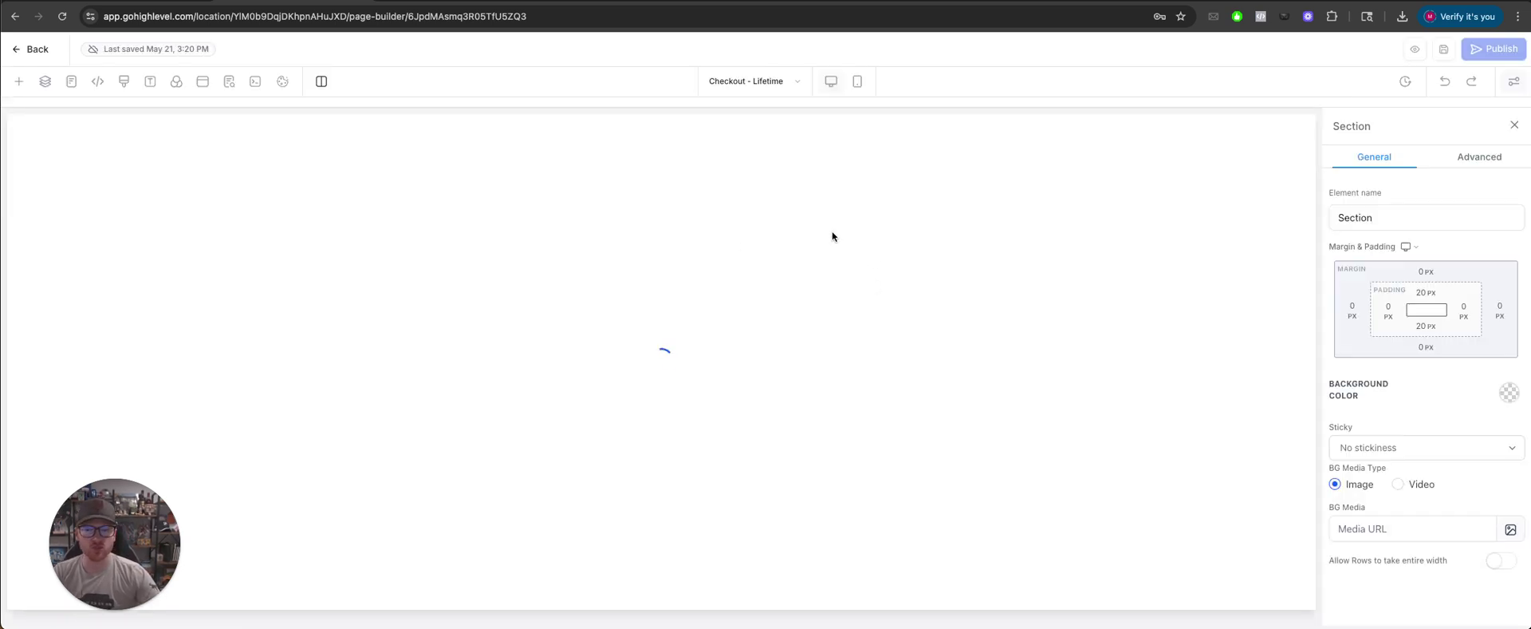
left_click(19, 80)
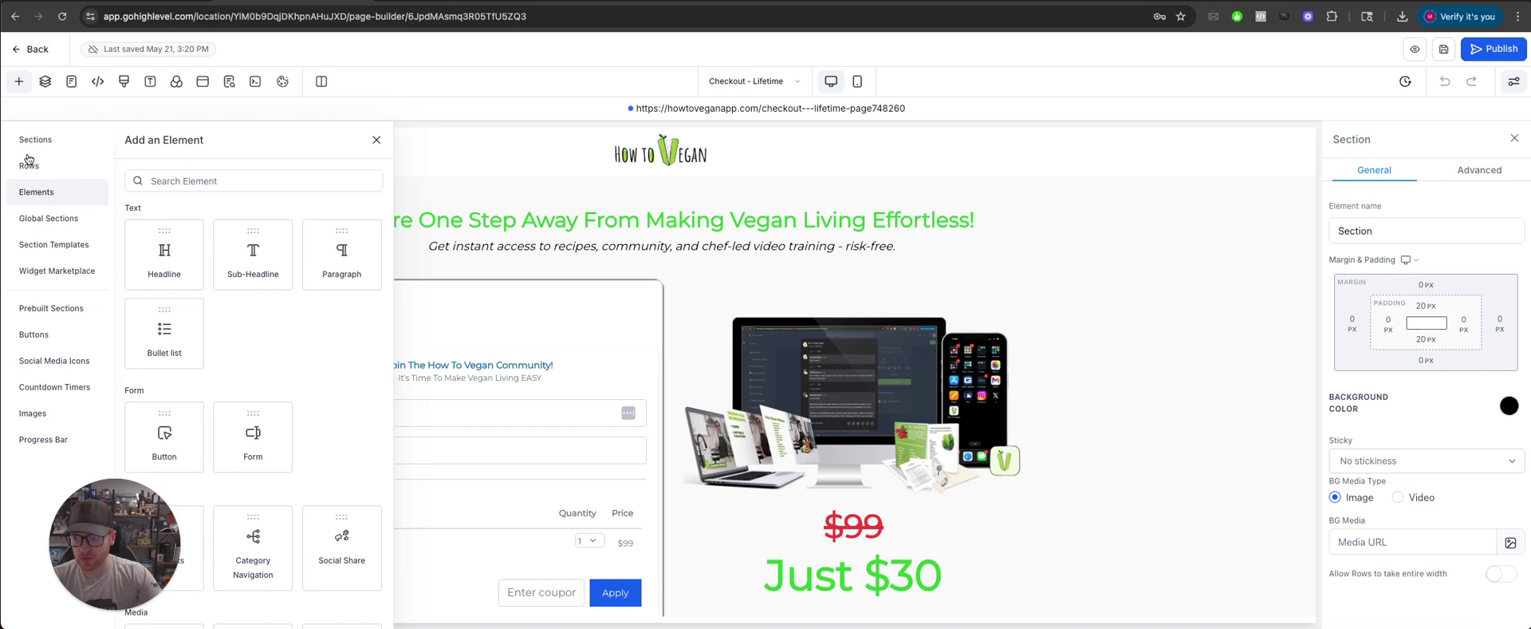
left_click(35, 139)
left_click_drag(233, 226, 612, 155)
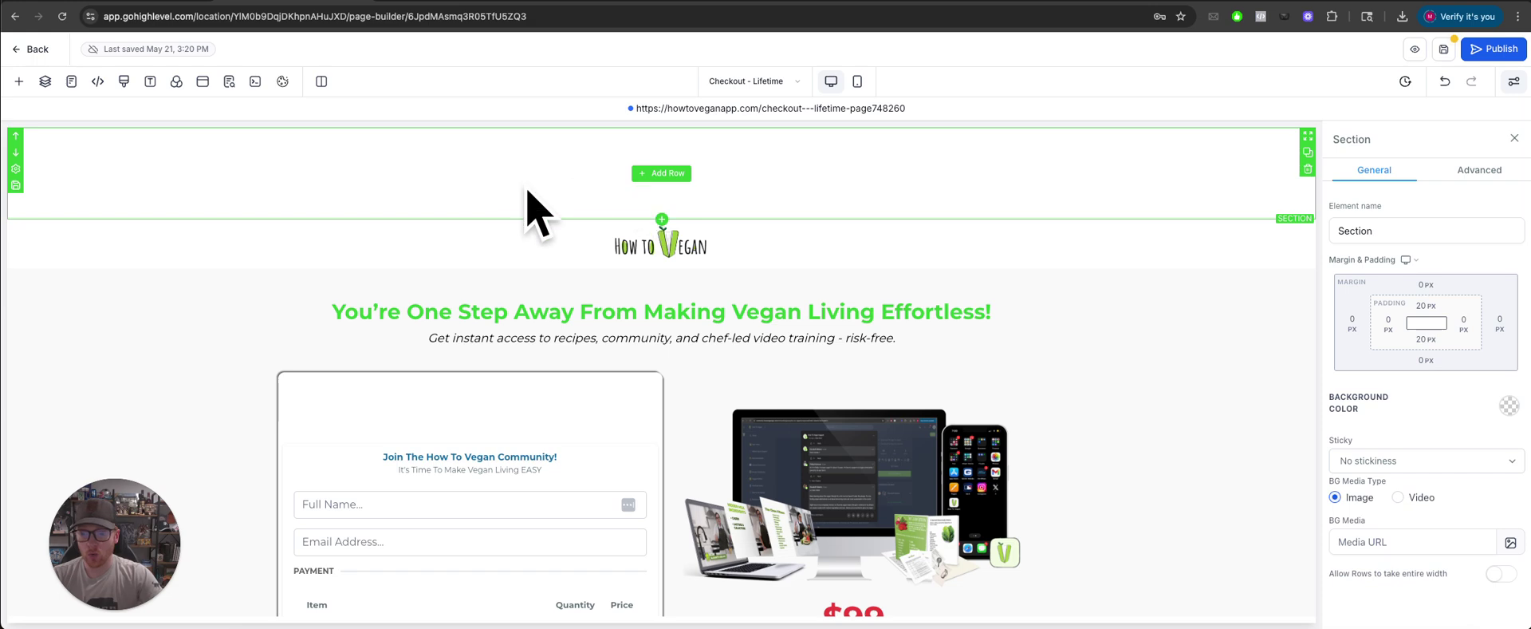
- Give the new section a one-column row holding an empty image element
left_click(661, 173)
left_click(196, 208)
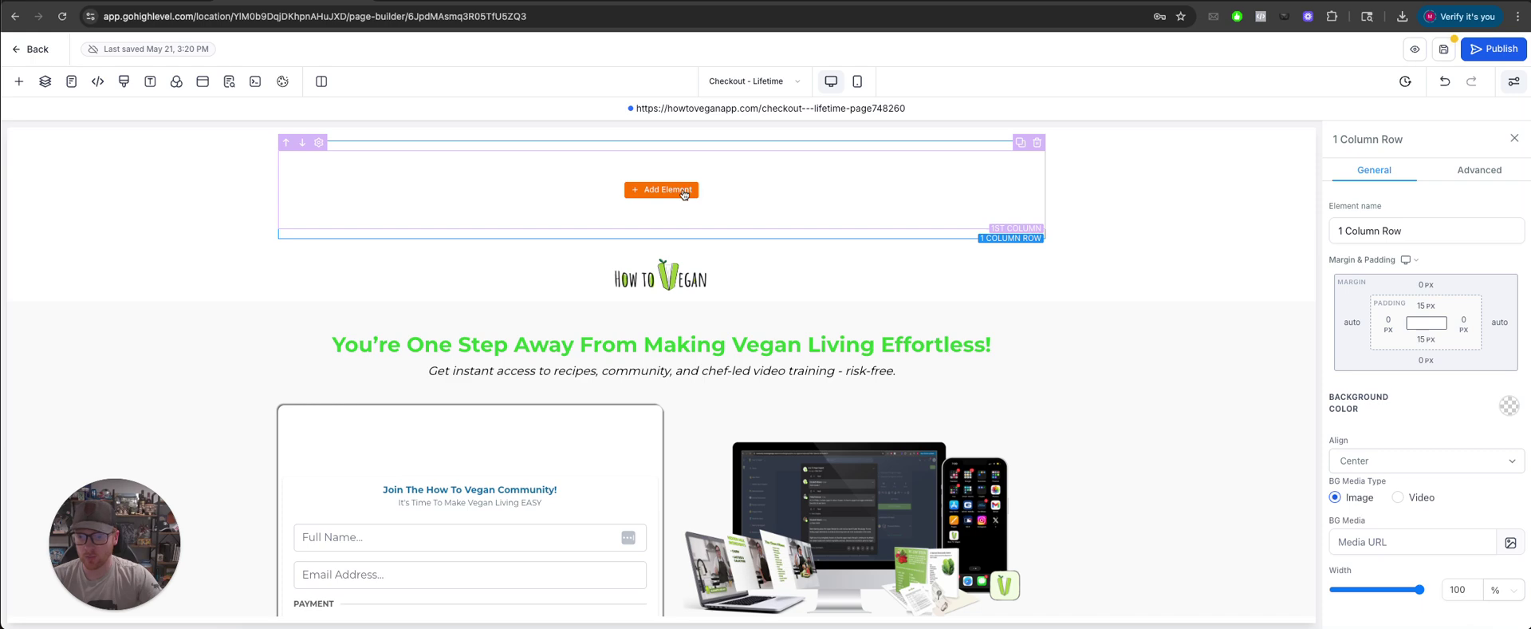
left_click(661, 189)
scroll(287, 382, "down", 5)
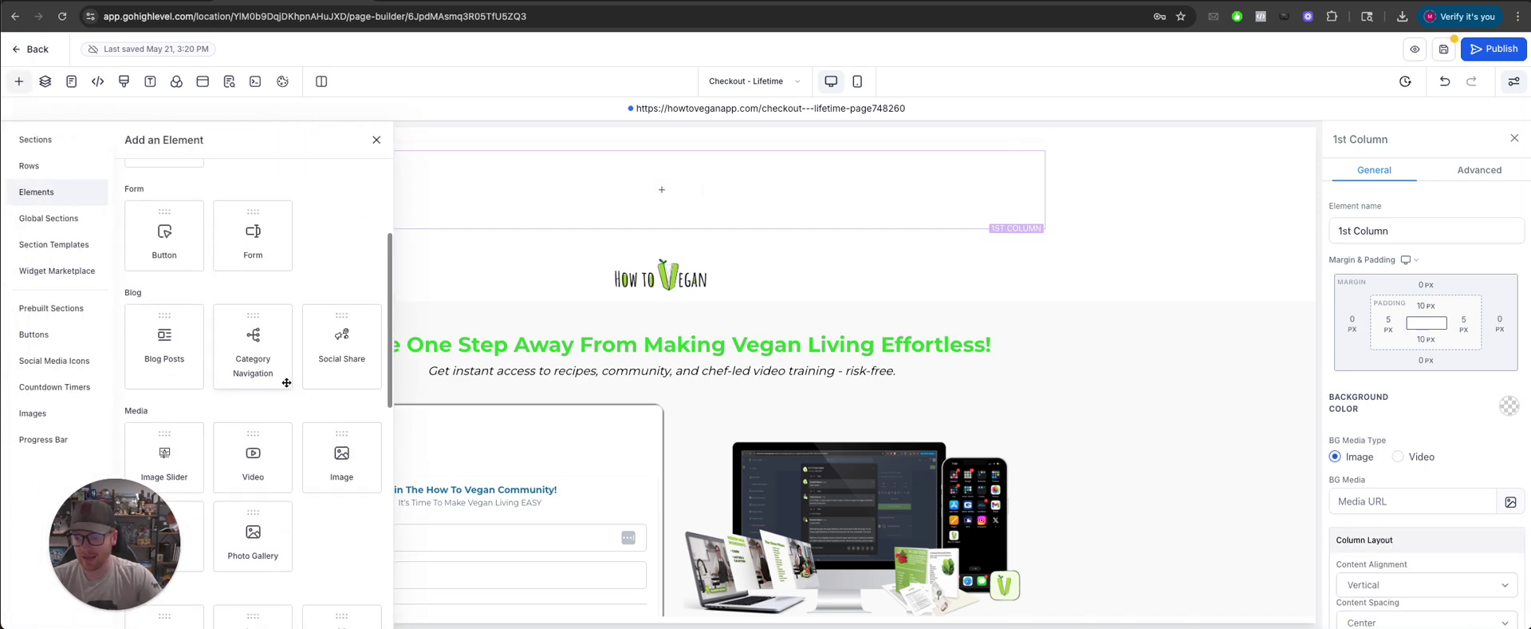
scroll(286, 382, "down", 2)
left_click(341, 300)
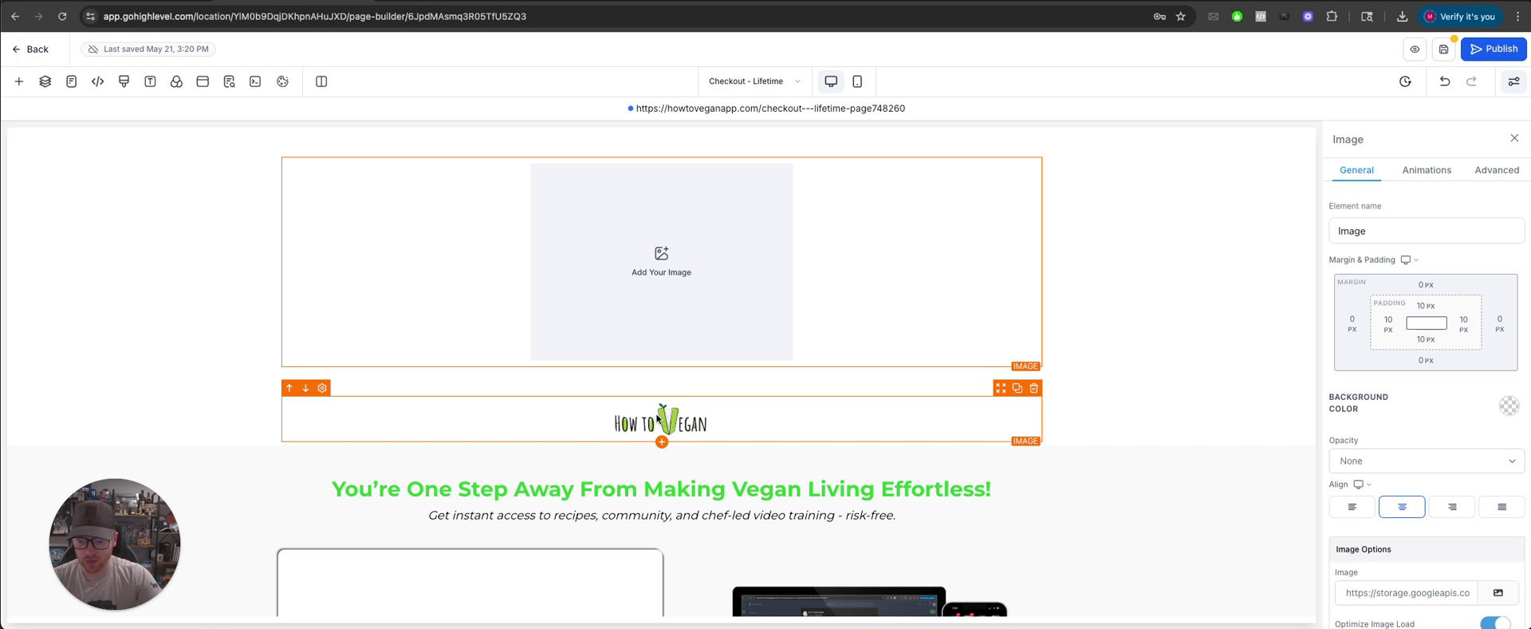
- Delete the empty image section and check the logo's 50 px height and width settings
key("Delete")
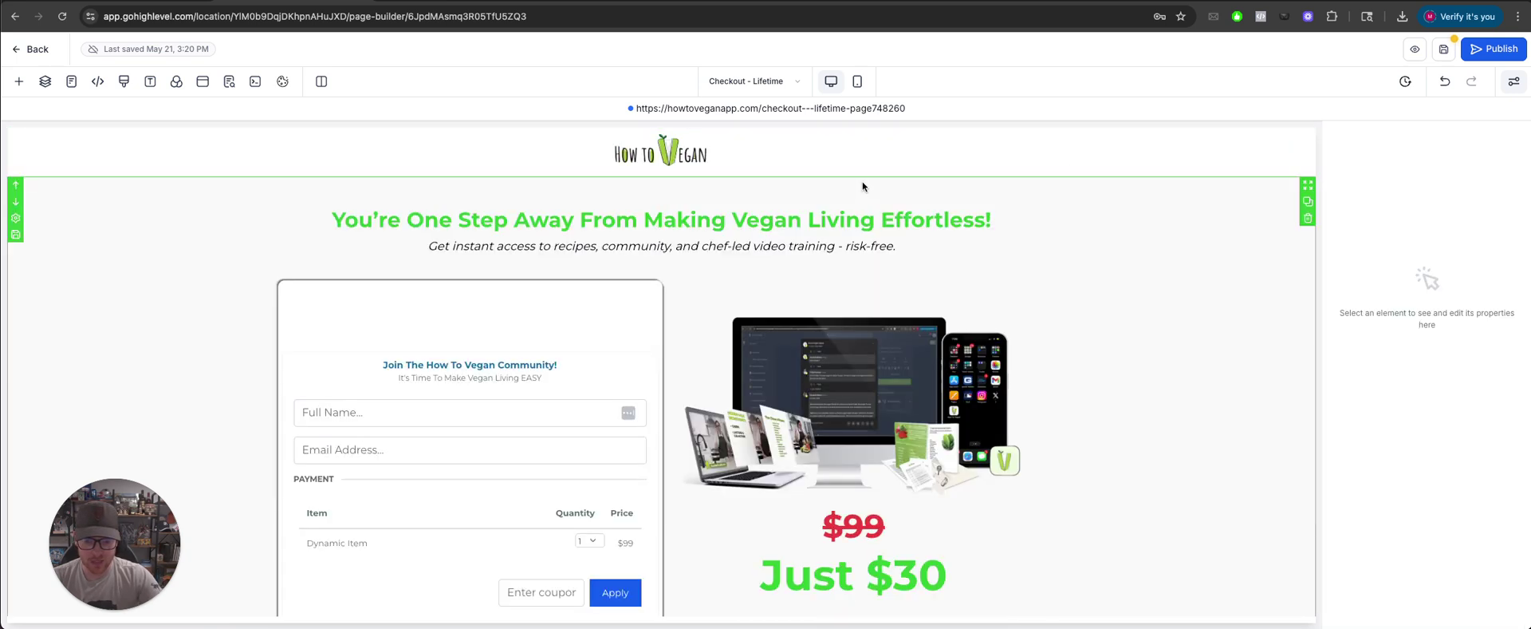
left_click(860, 160)
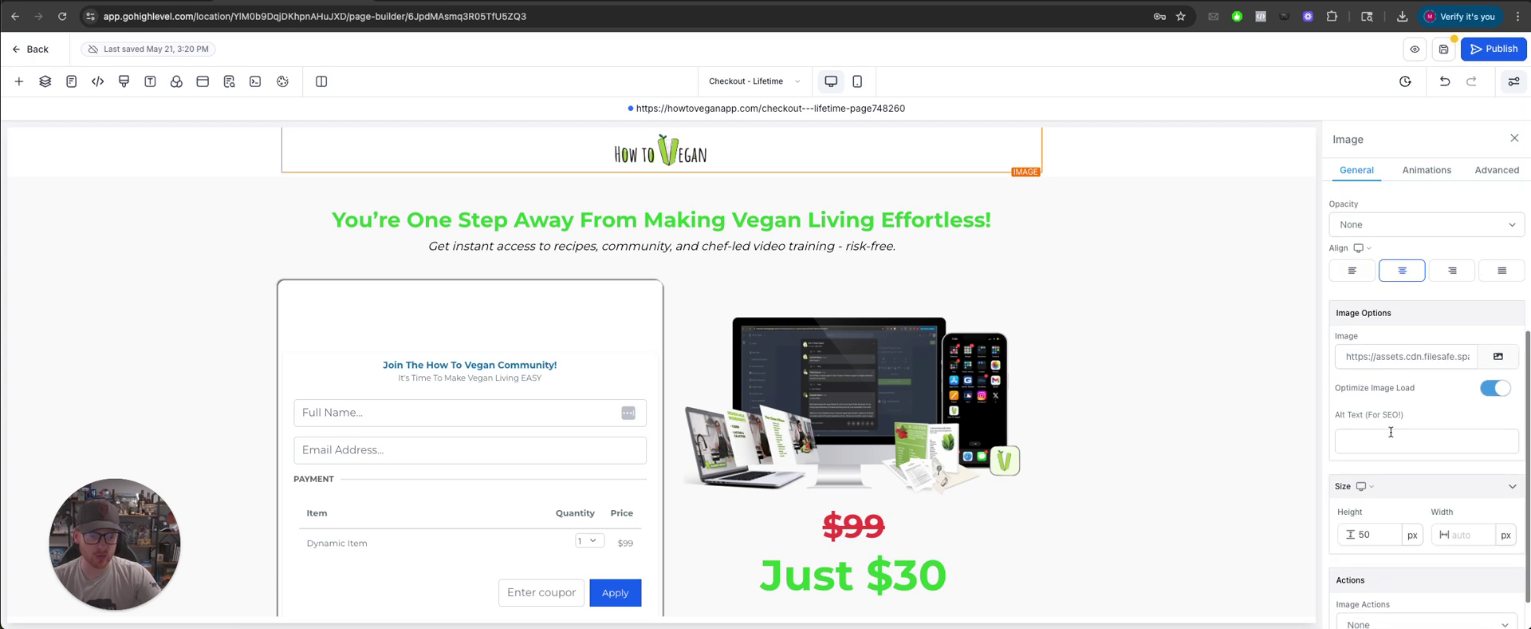
scroll(1391, 431, "down", 1)
left_click(1362, 522)
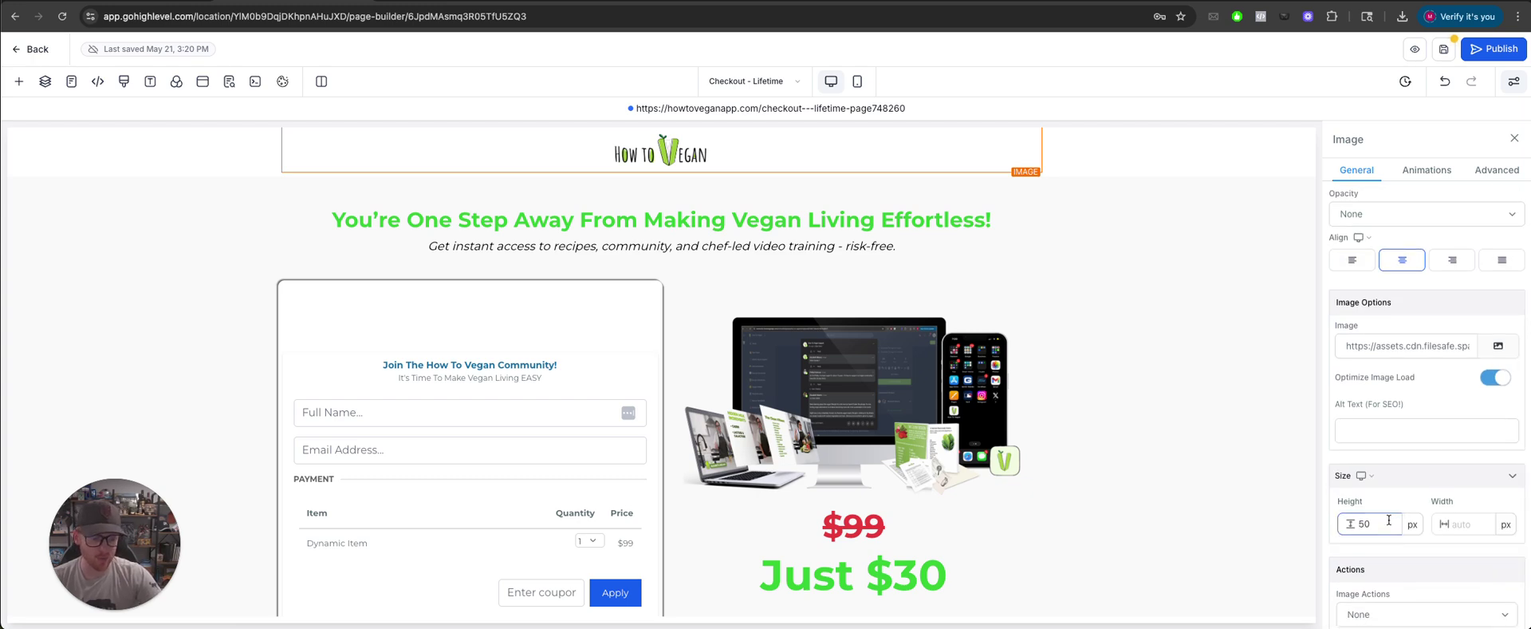
left_click(1472, 523)
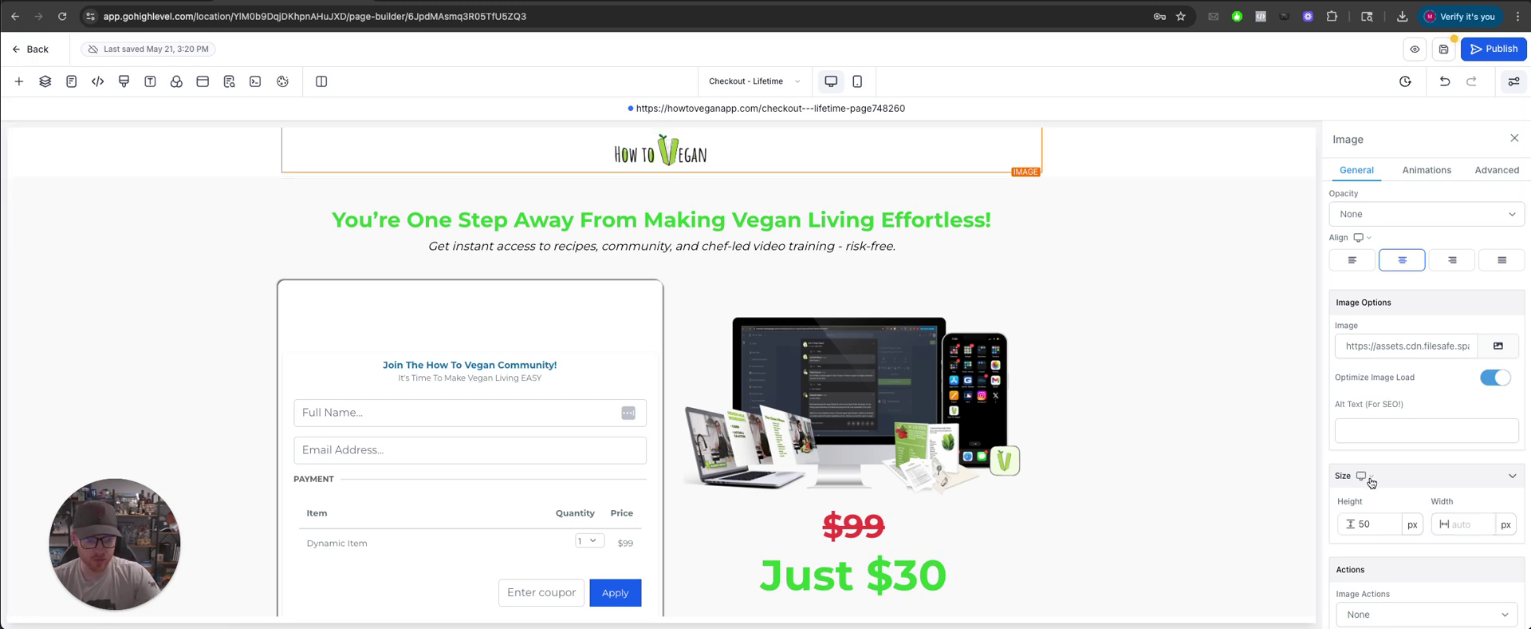
scroll(1360, 505, "down", 1)
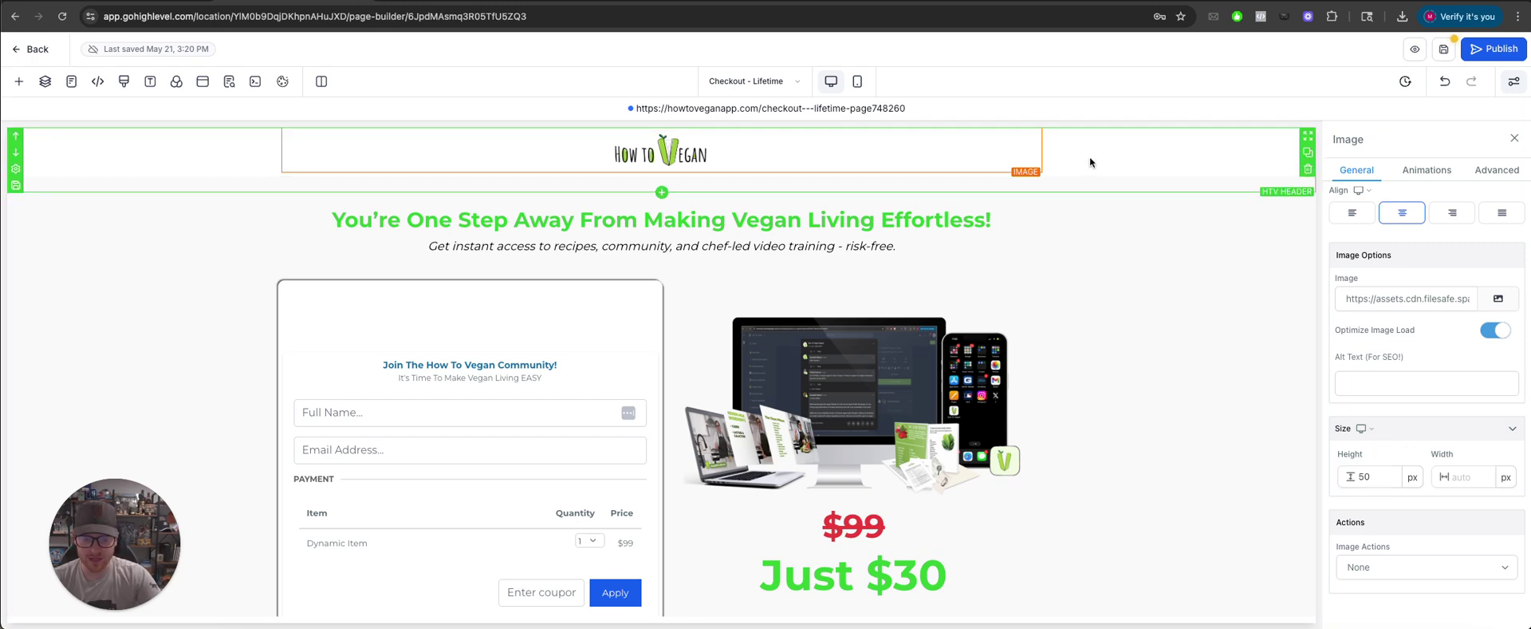
left_click(1131, 158)
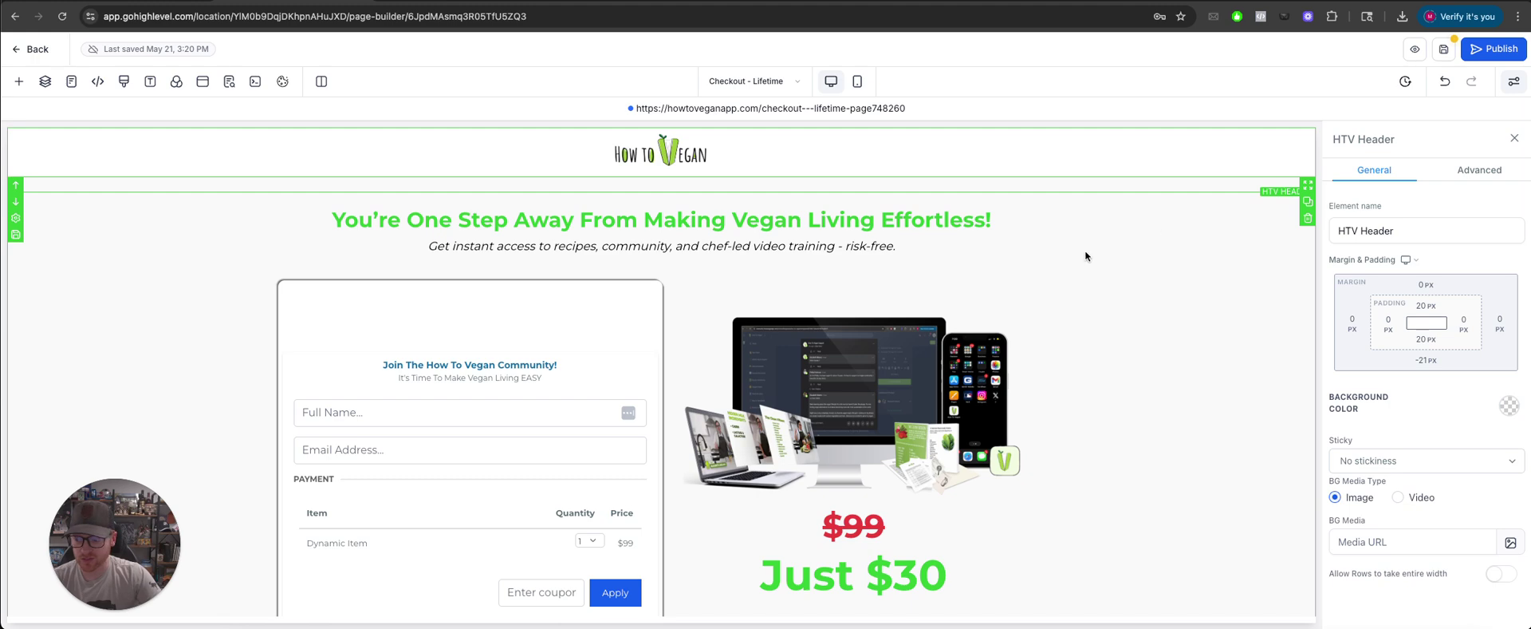
- Try adding a full-width section below the header, then delete it
left_click(618, 223)
left_click(19, 81)
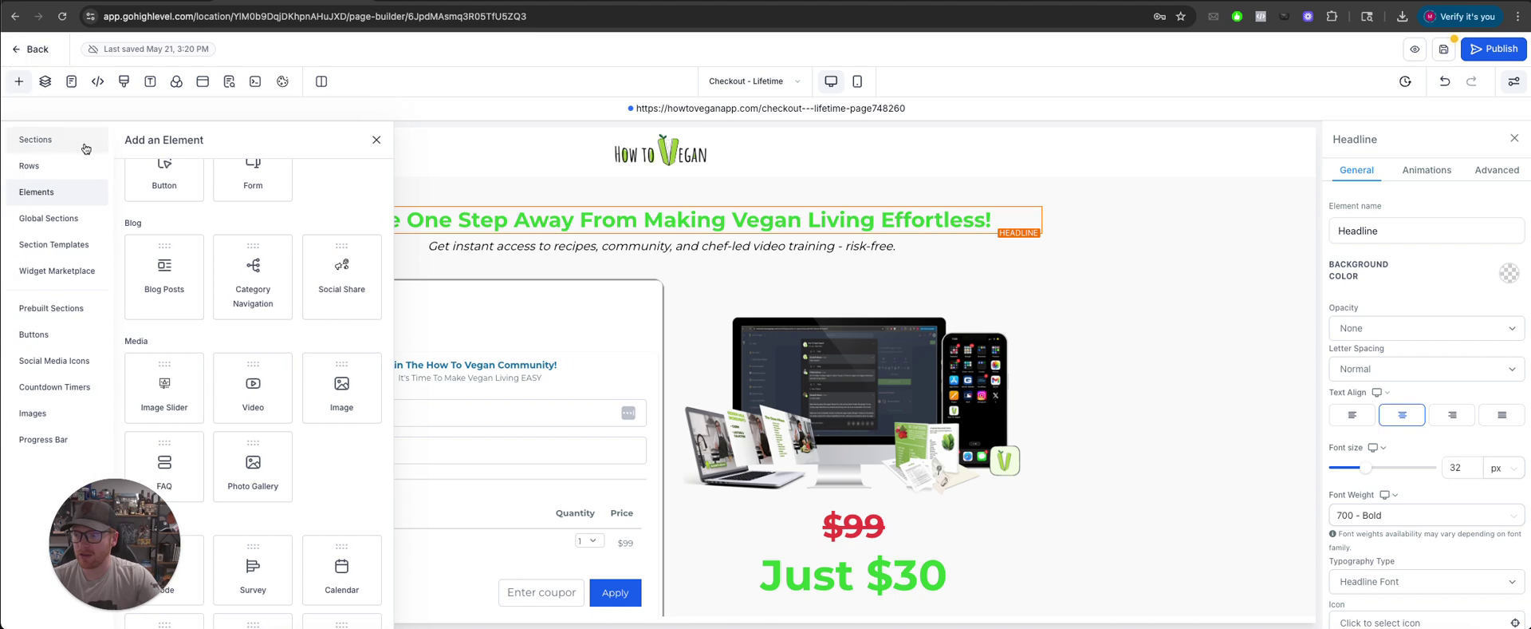
left_click(36, 165)
left_click(40, 140)
left_click_drag(188, 205, 529, 240)
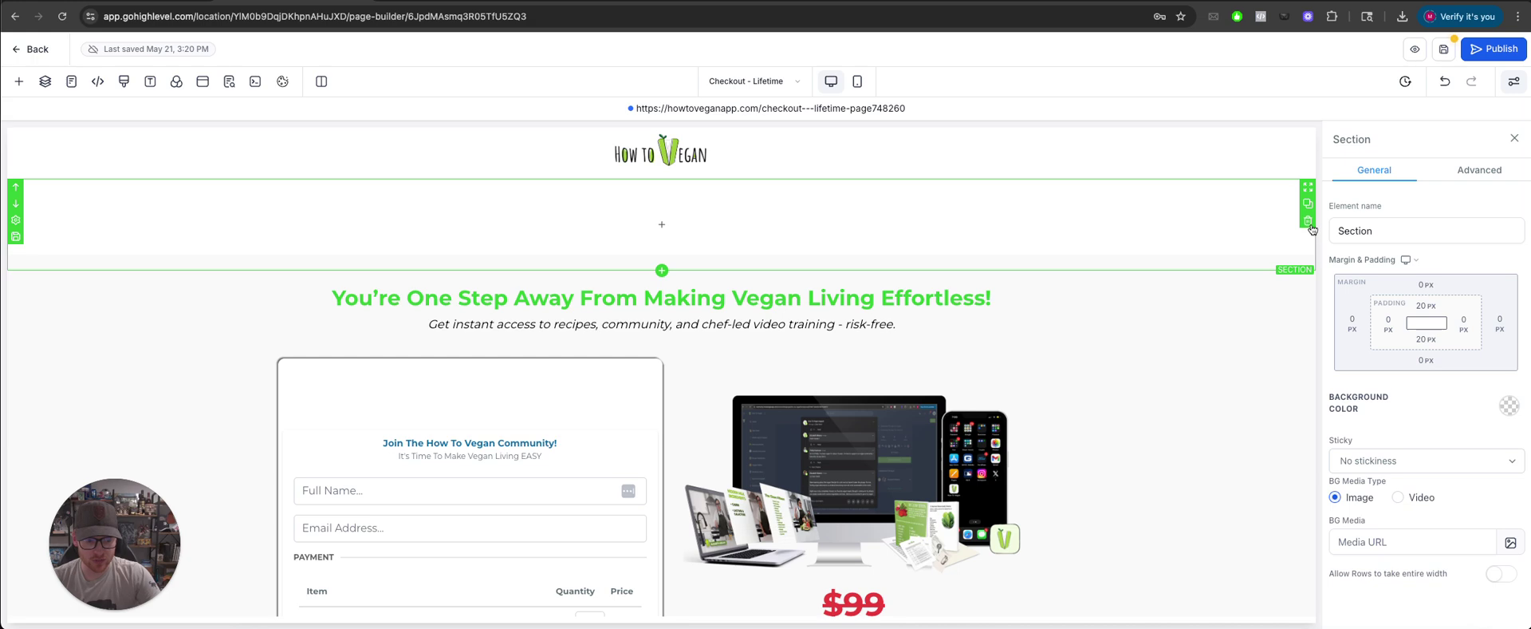
left_click(1309, 224)
- Review the hero section's background colour choices and close its settings
left_click(1228, 241)
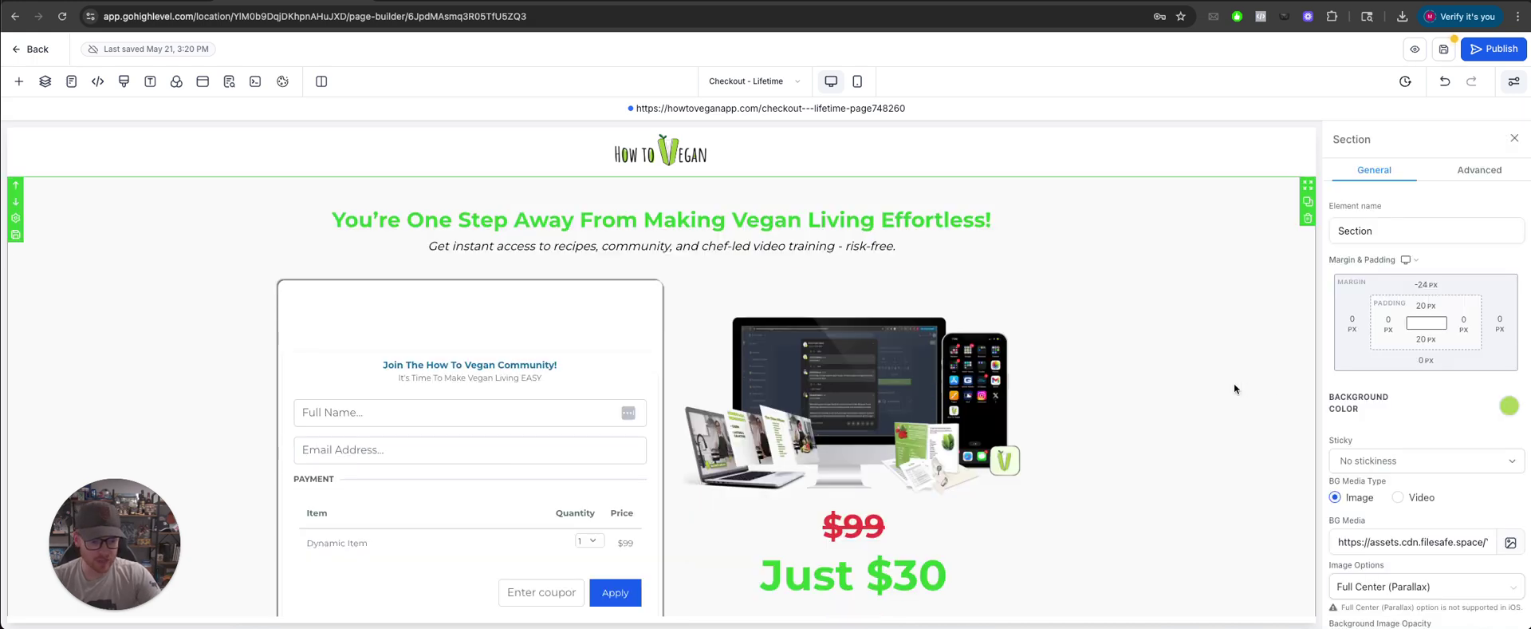
left_click(1507, 405)
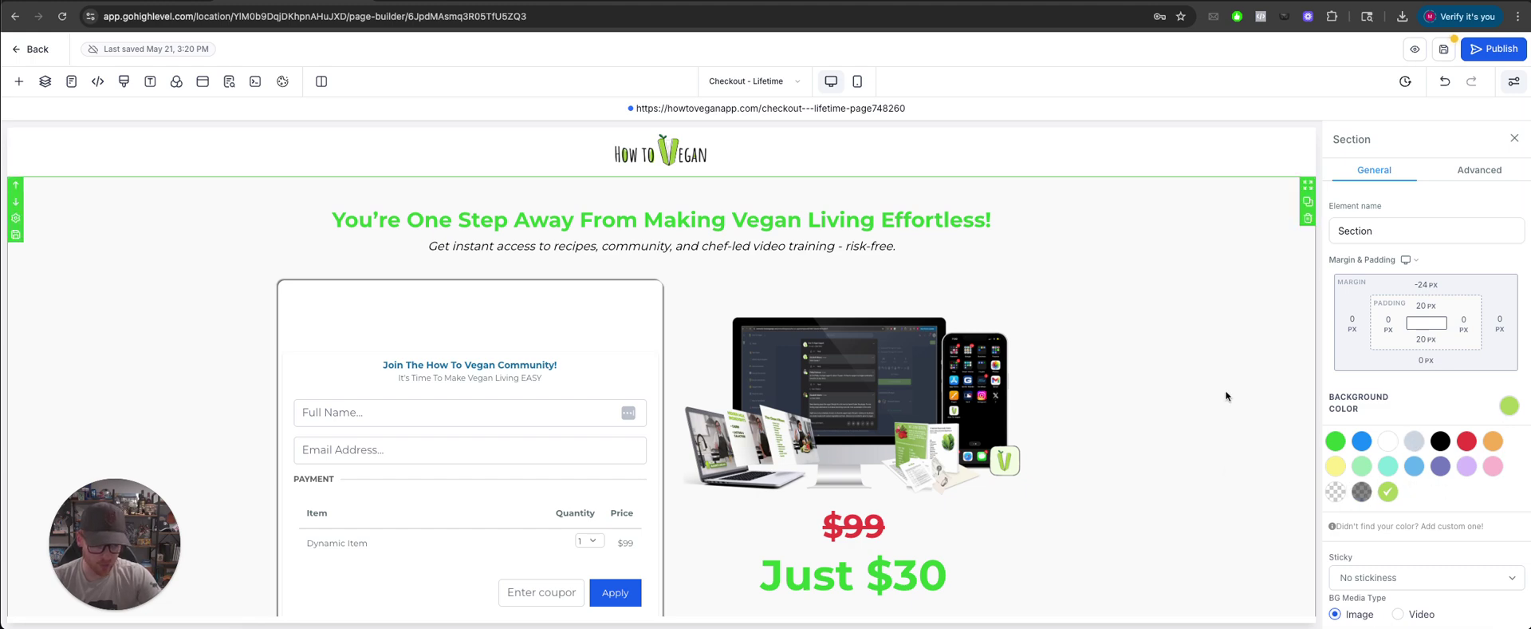
left_click(1514, 141)
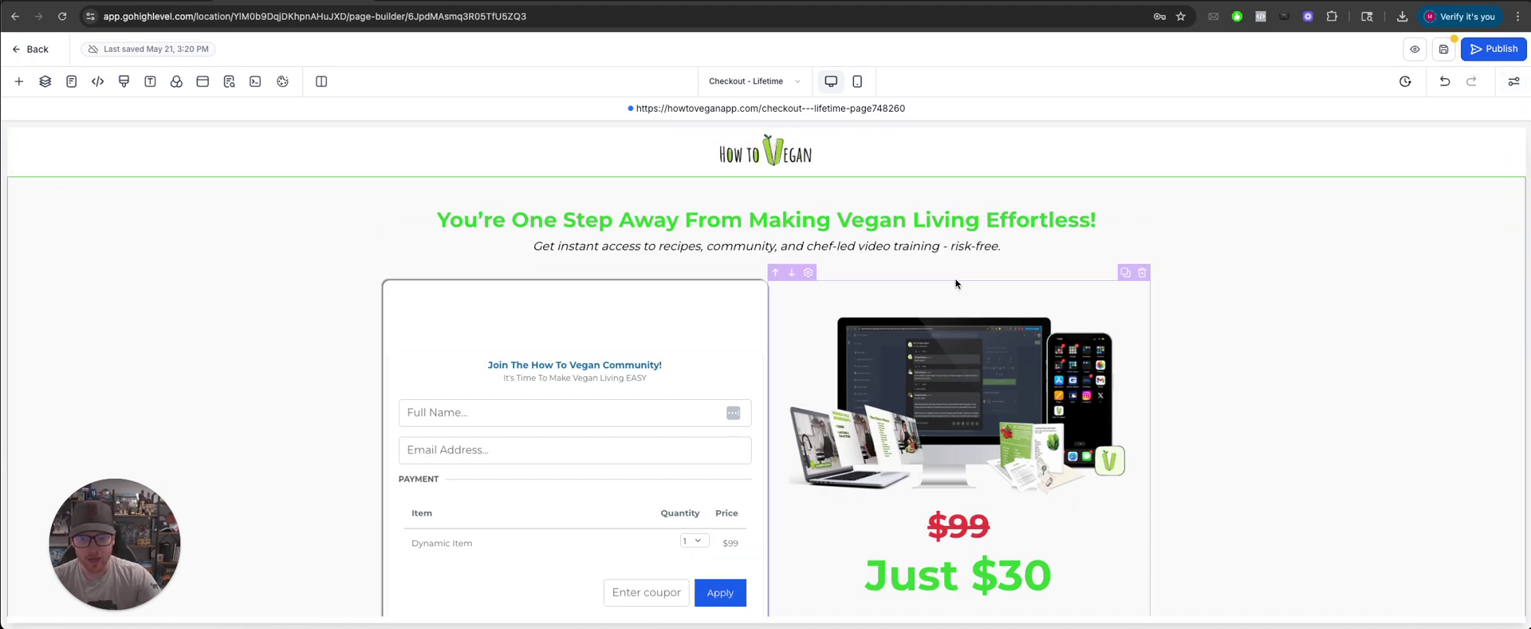
- Test a one-column headline row at the page top, then delete the headline and row
left_click(16, 83)
left_click(40, 168)
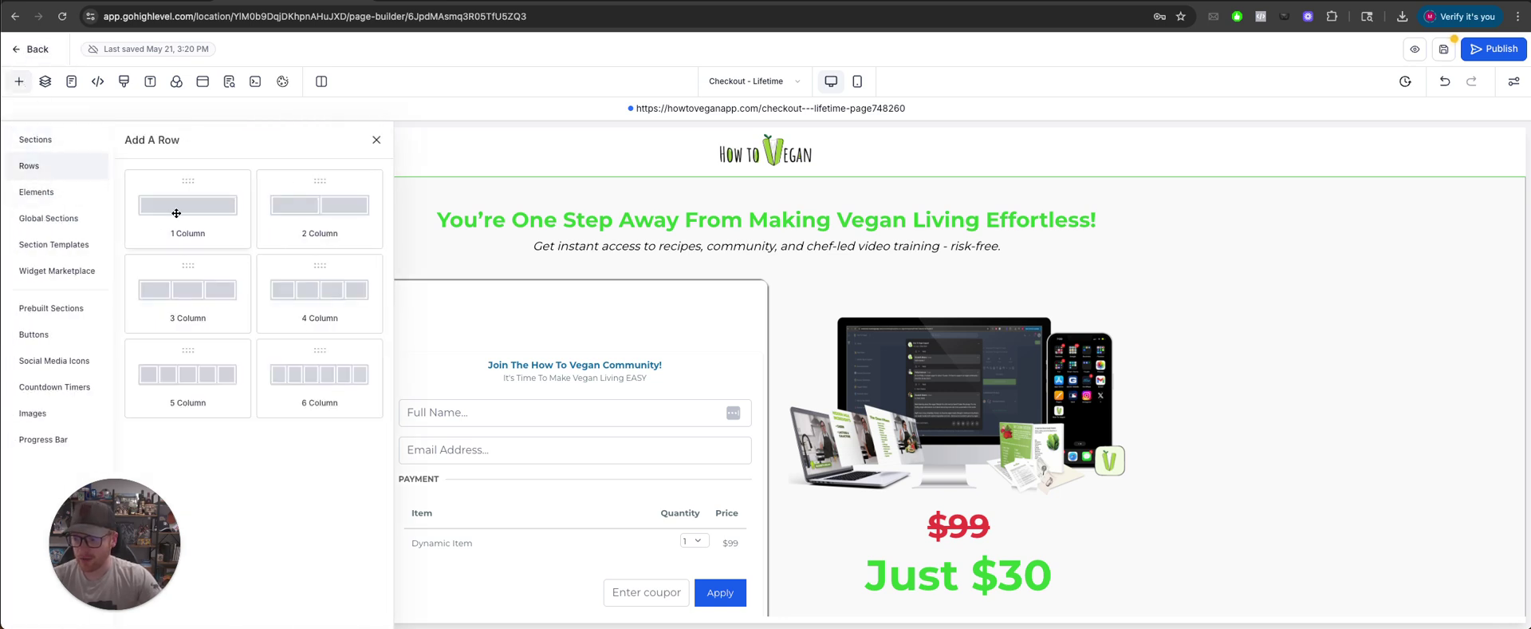
left_click_drag(177, 213, 623, 233)
left_click(766, 239)
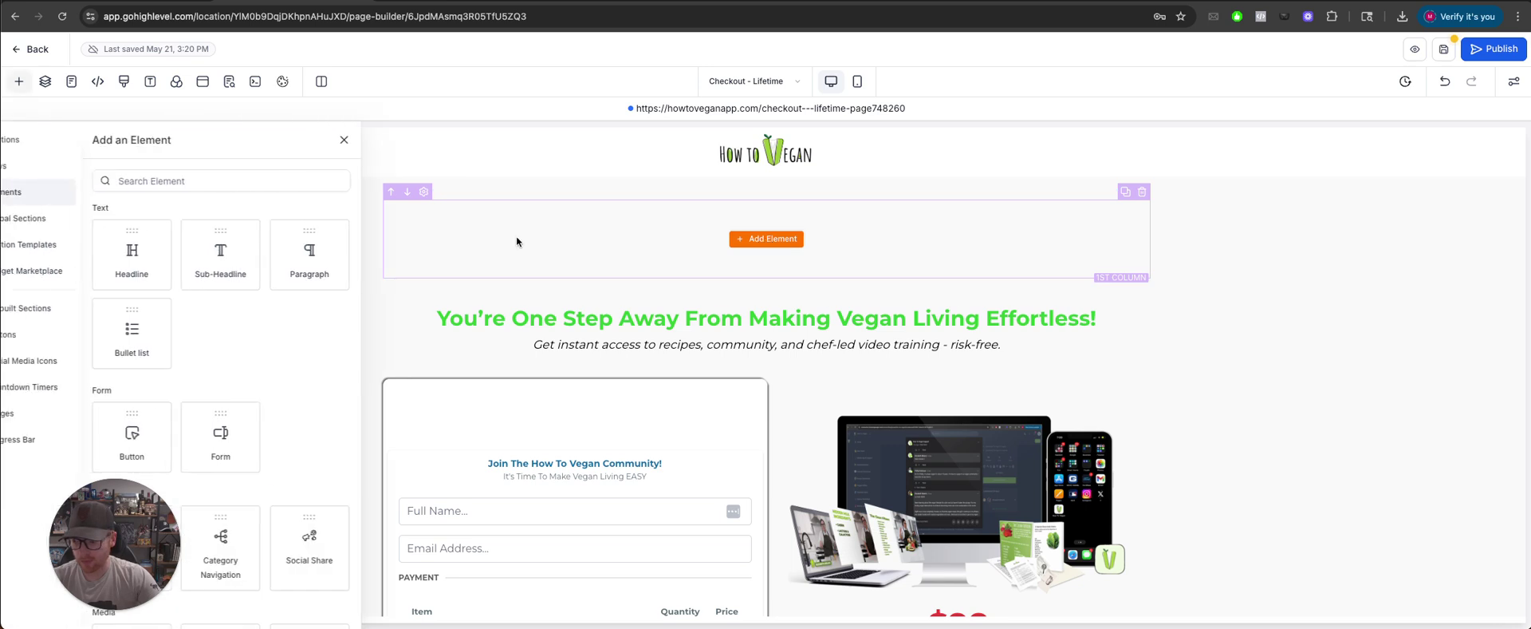
left_click(229, 252)
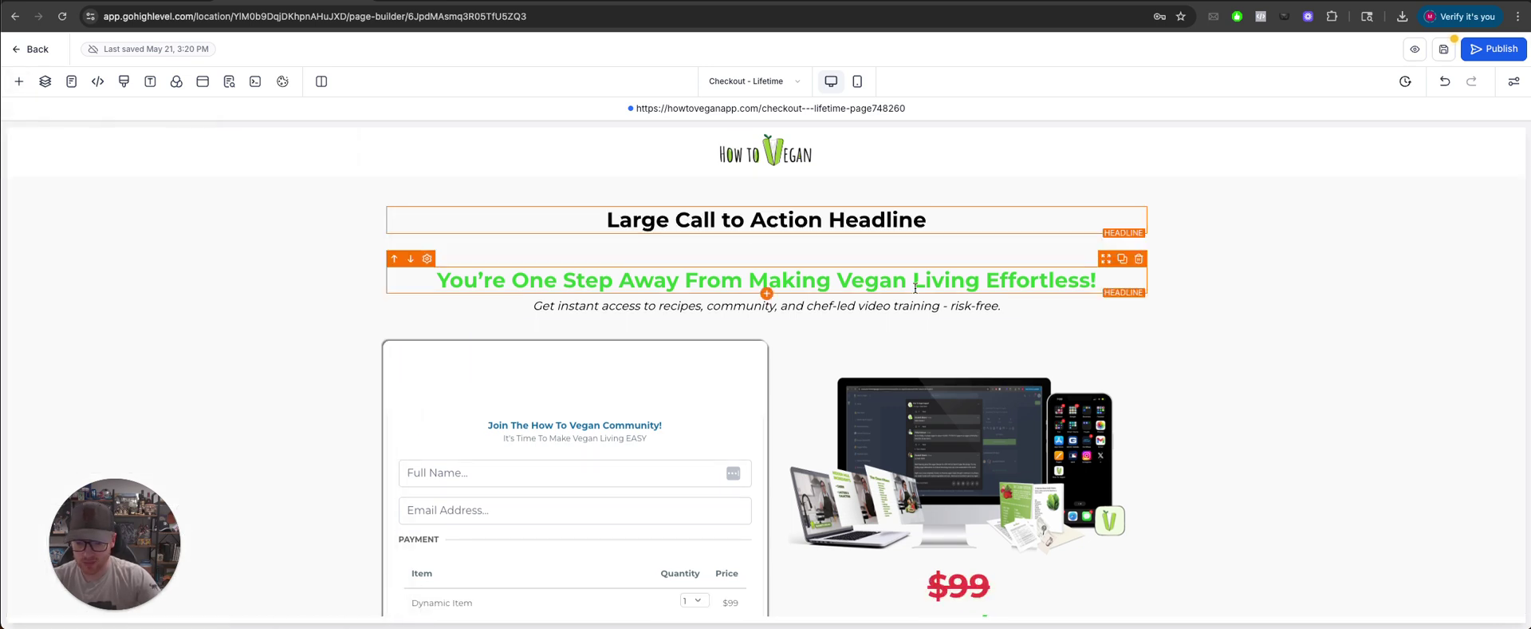
left_click(1140, 199)
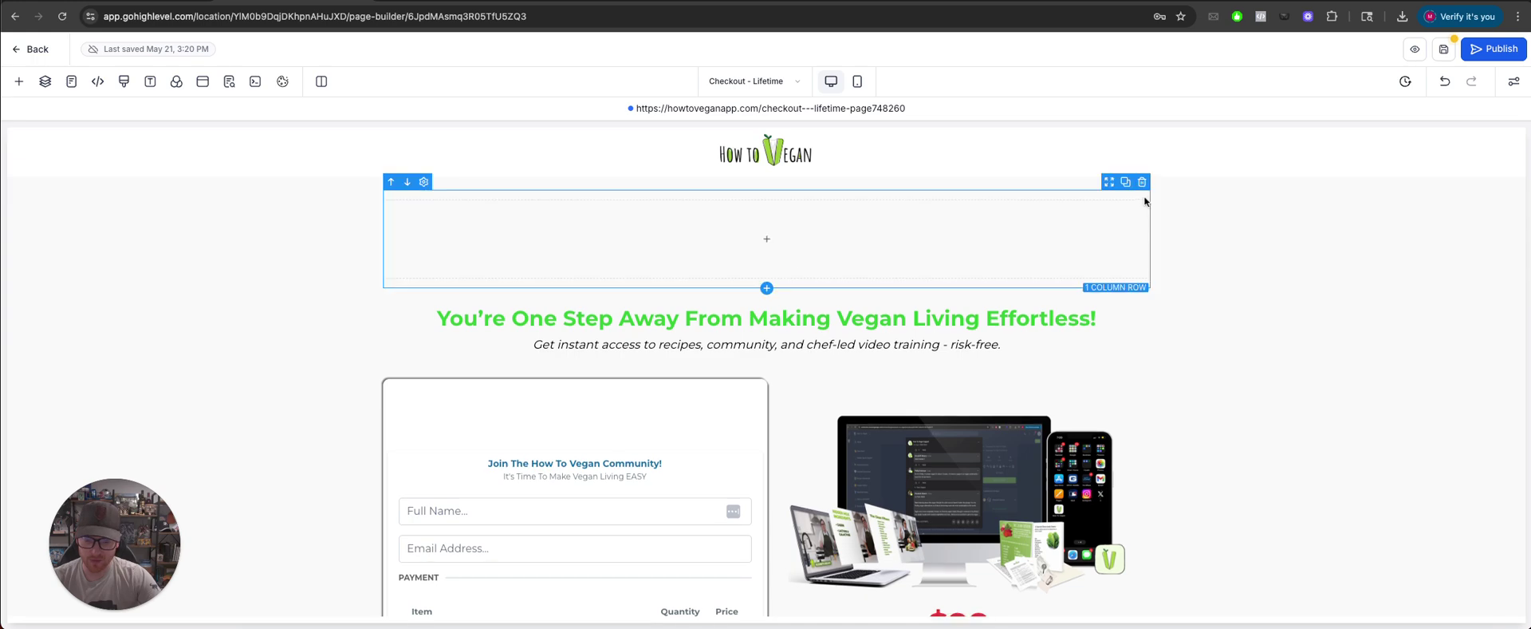
left_click(1142, 195)
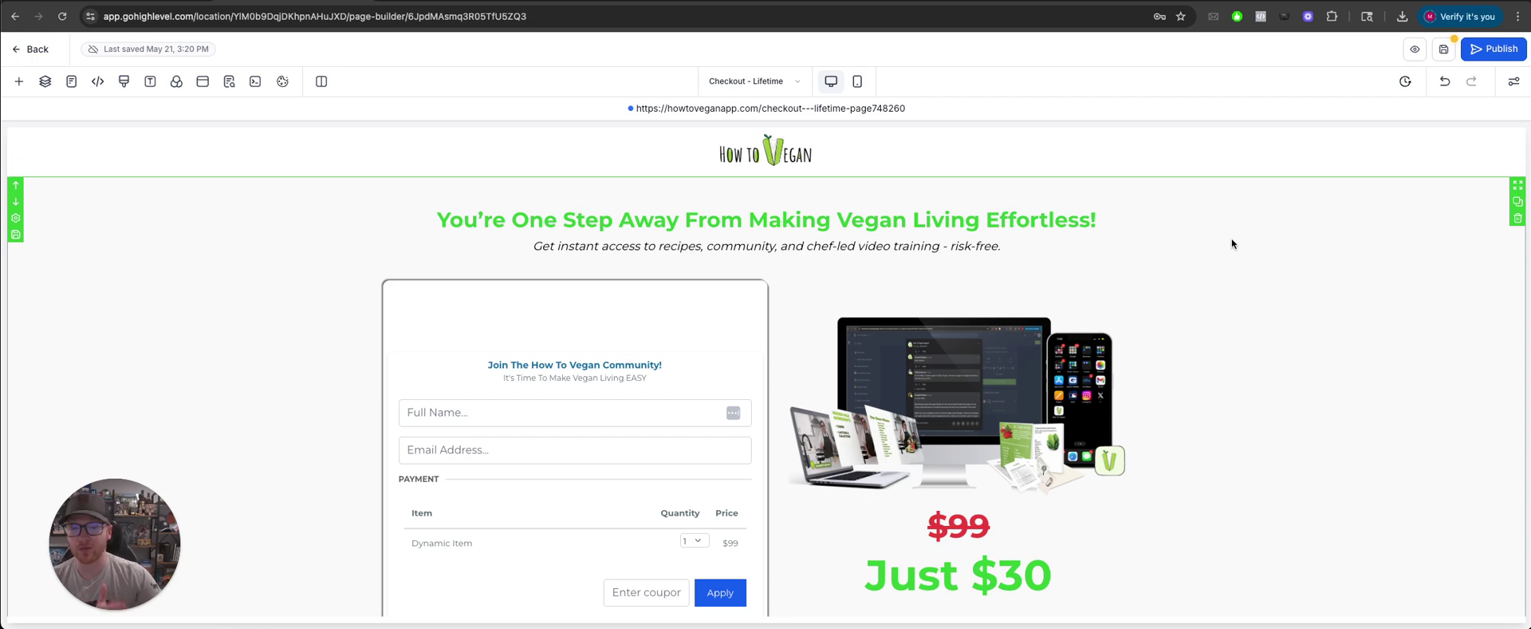
- Try a sub-headline under the main headline, remove it, and bring up the row layouts
left_click(768, 234)
left_click(241, 257)
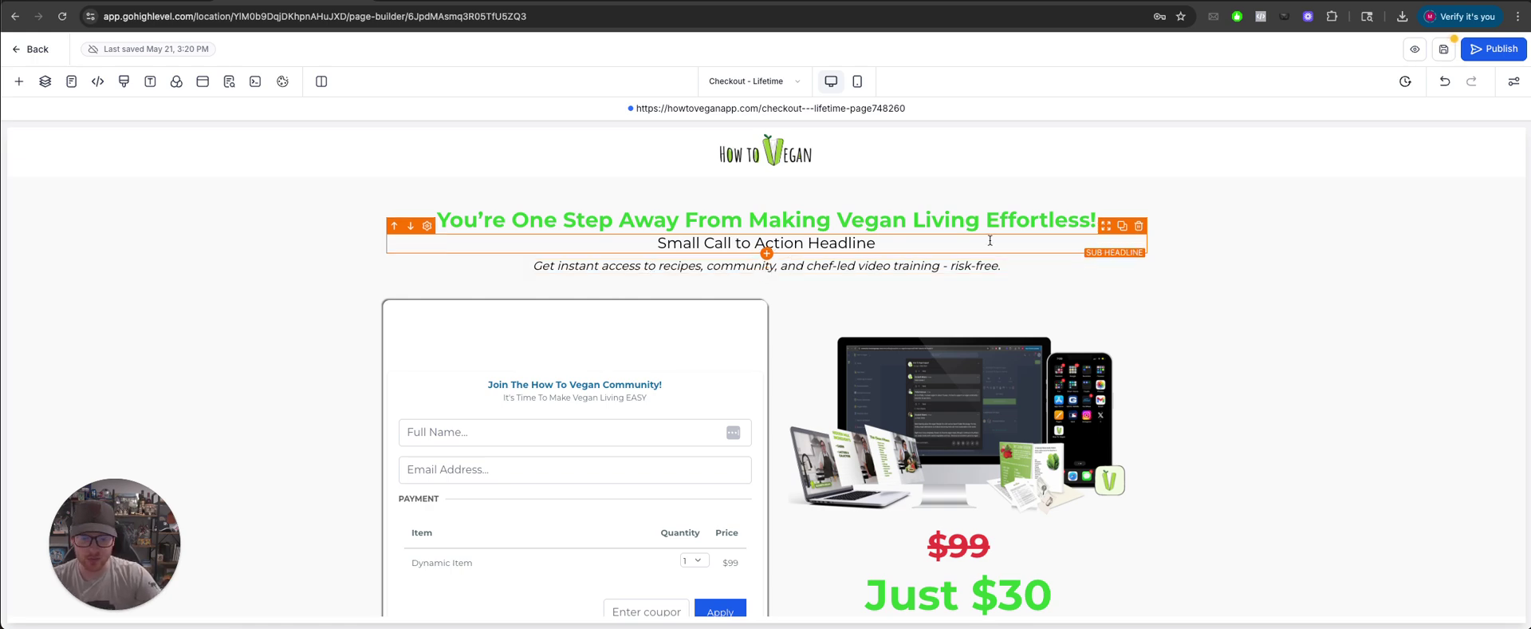
left_click(1138, 230)
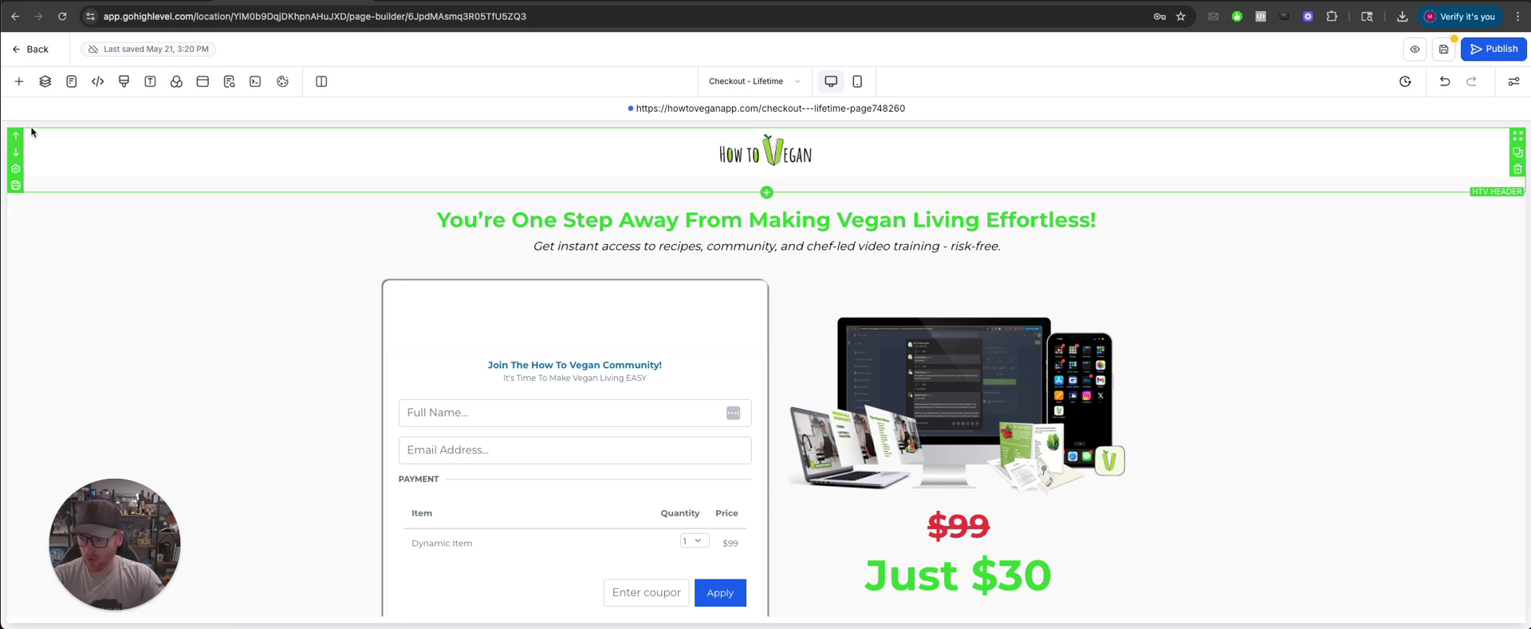
left_click(19, 80)
left_click(1310, 267)
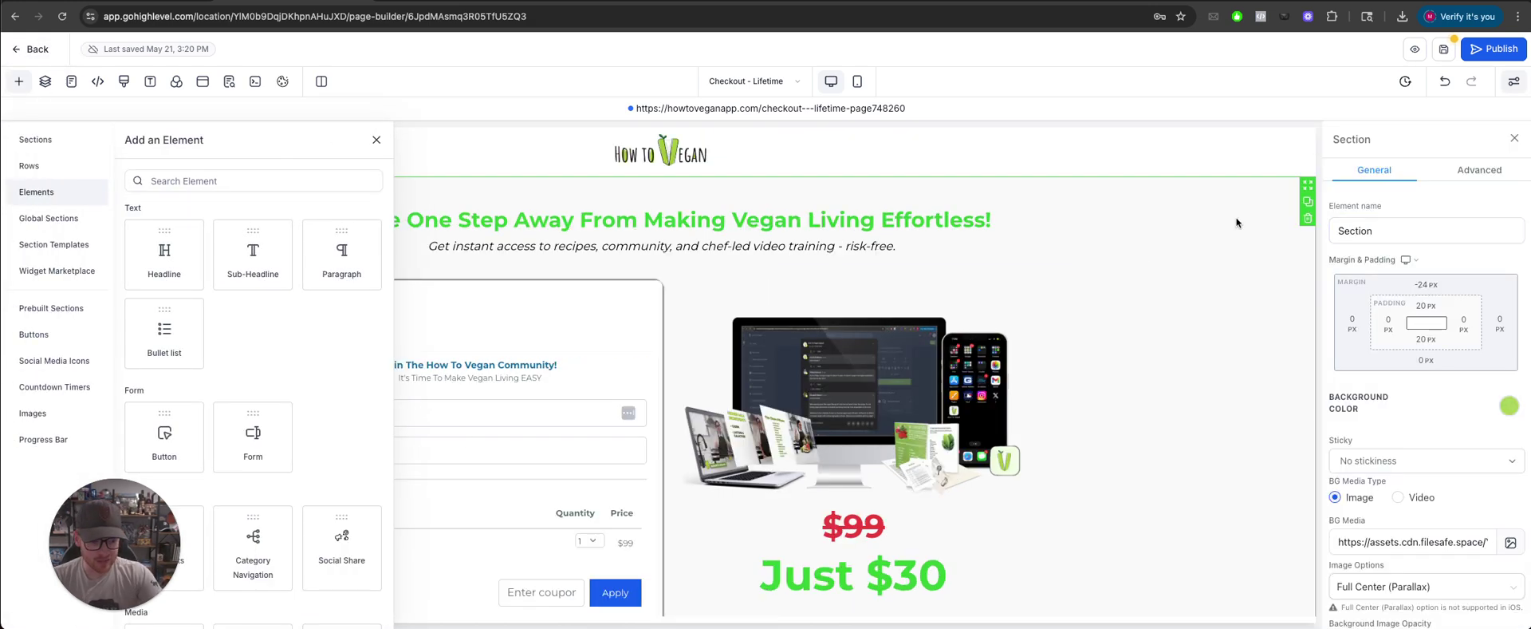
left_click(1507, 135)
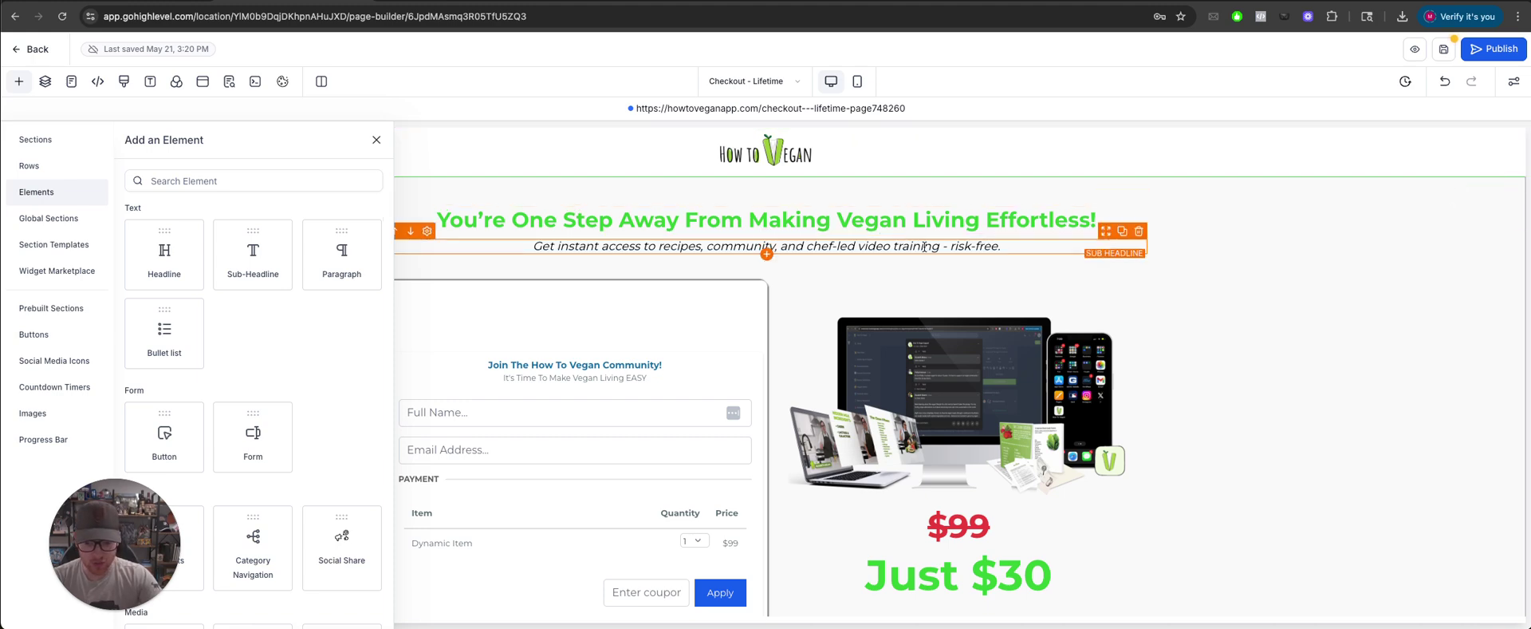
left_click(21, 174)
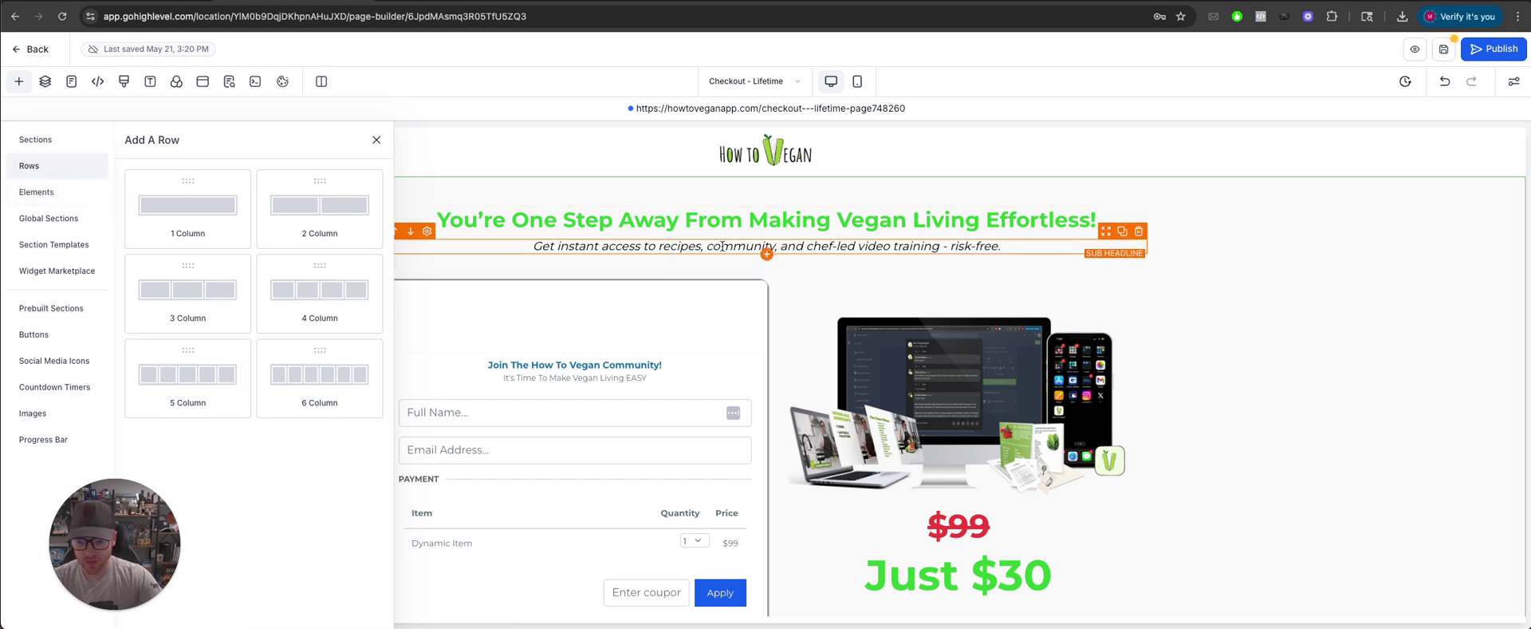
- Add a two-column row under the sub-headline and put an 'order' form in its first column
left_click_drag(323, 214, 577, 290)
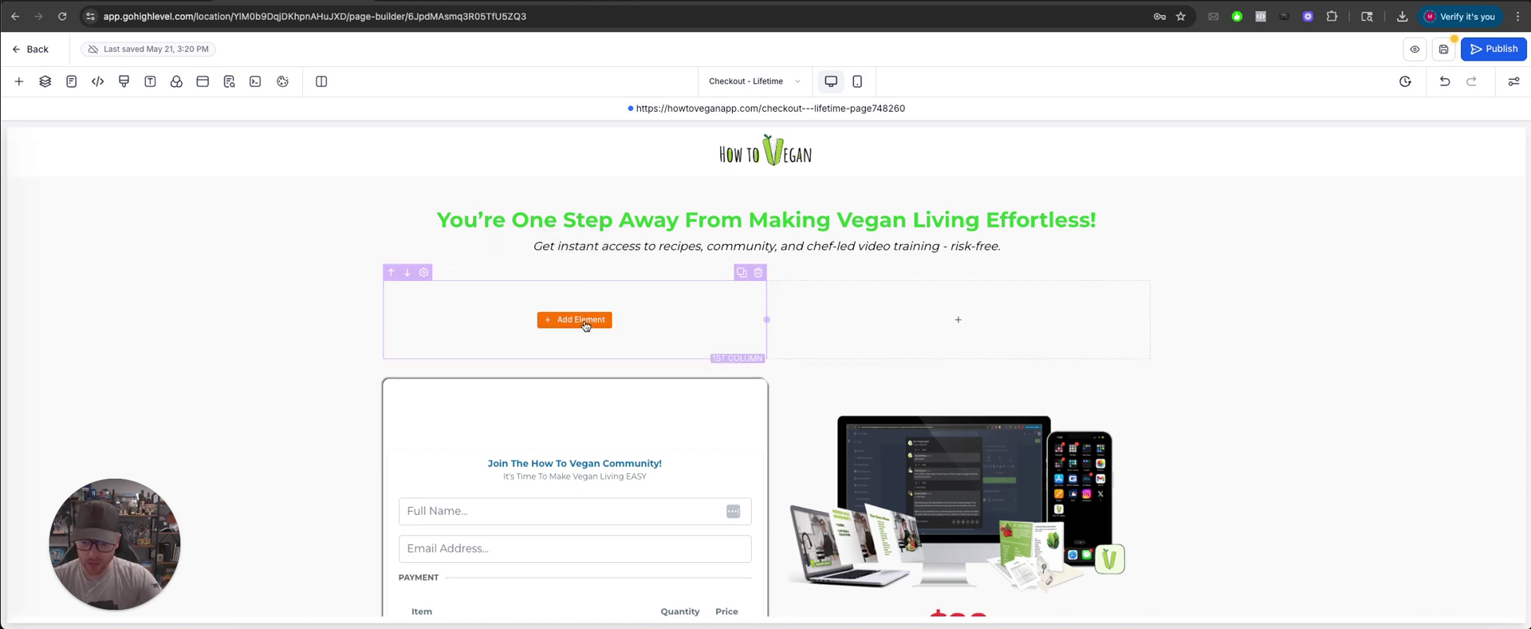
left_click(585, 325)
left_click(213, 181)
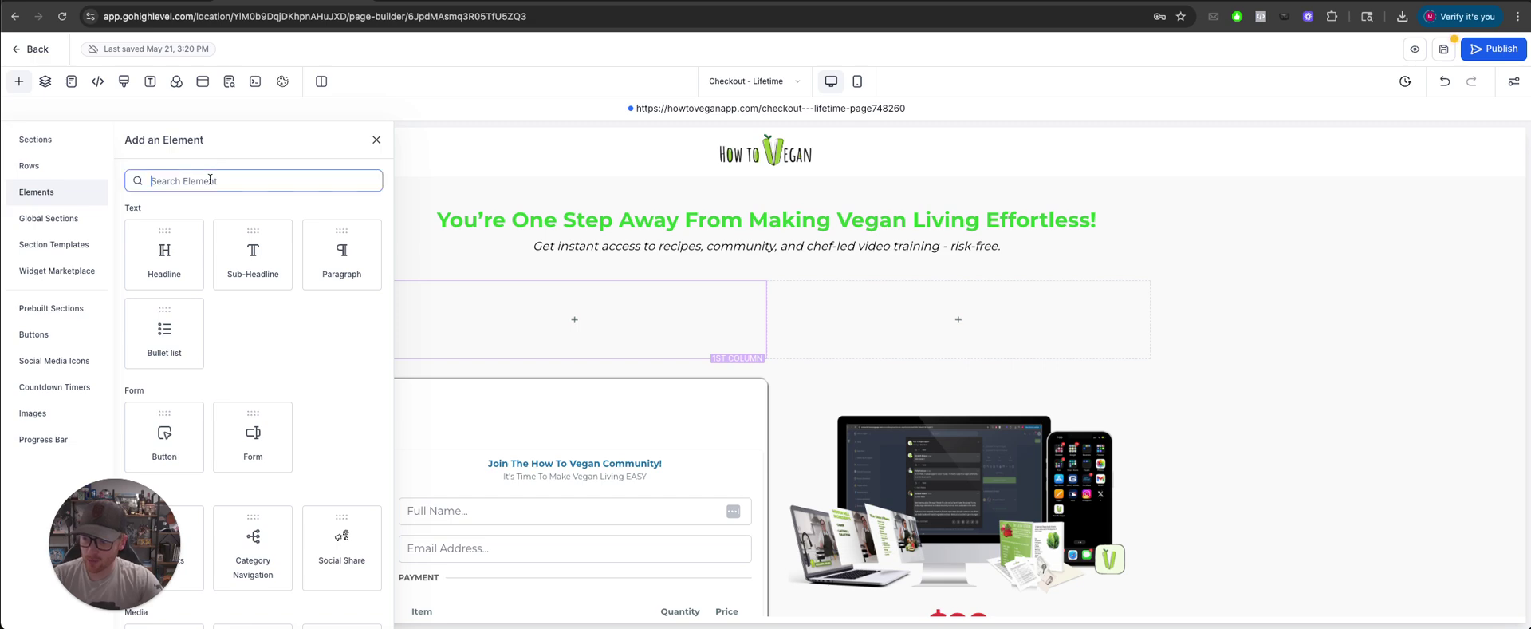
type("order")
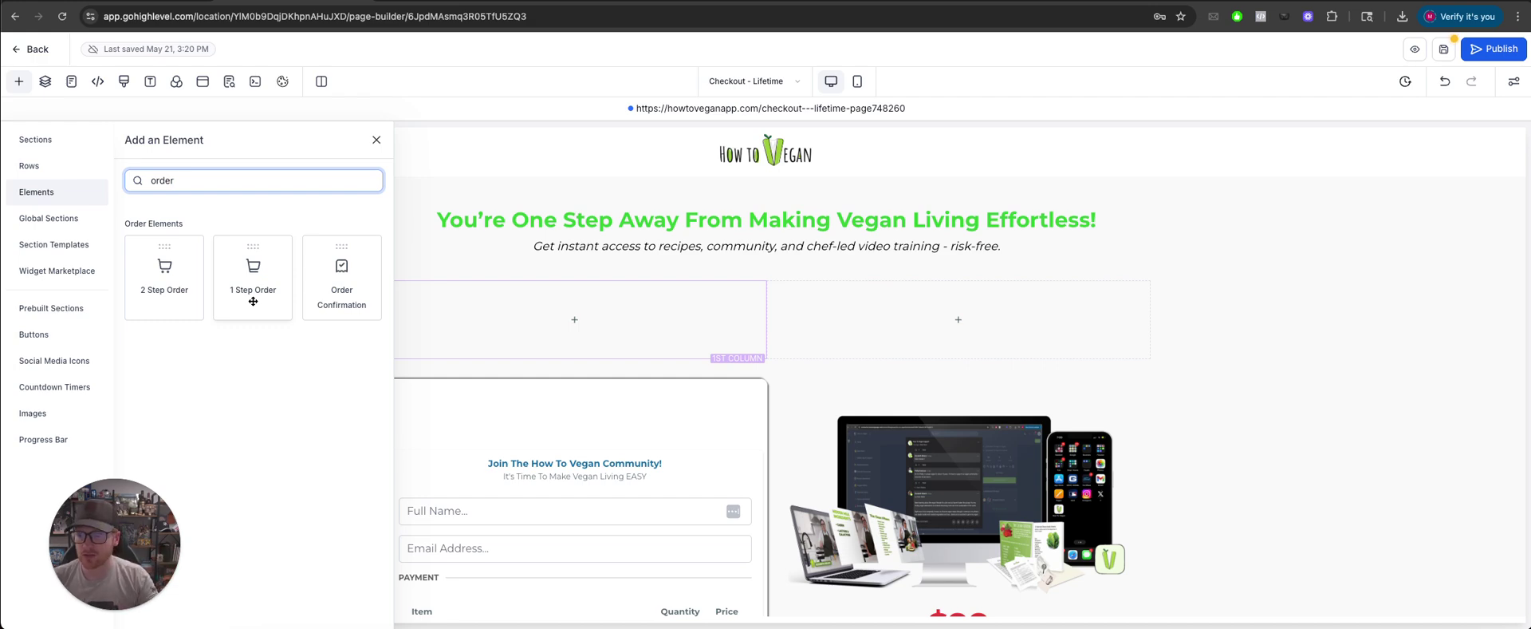
left_click(165, 275)
scroll(539, 349, "down", 3)
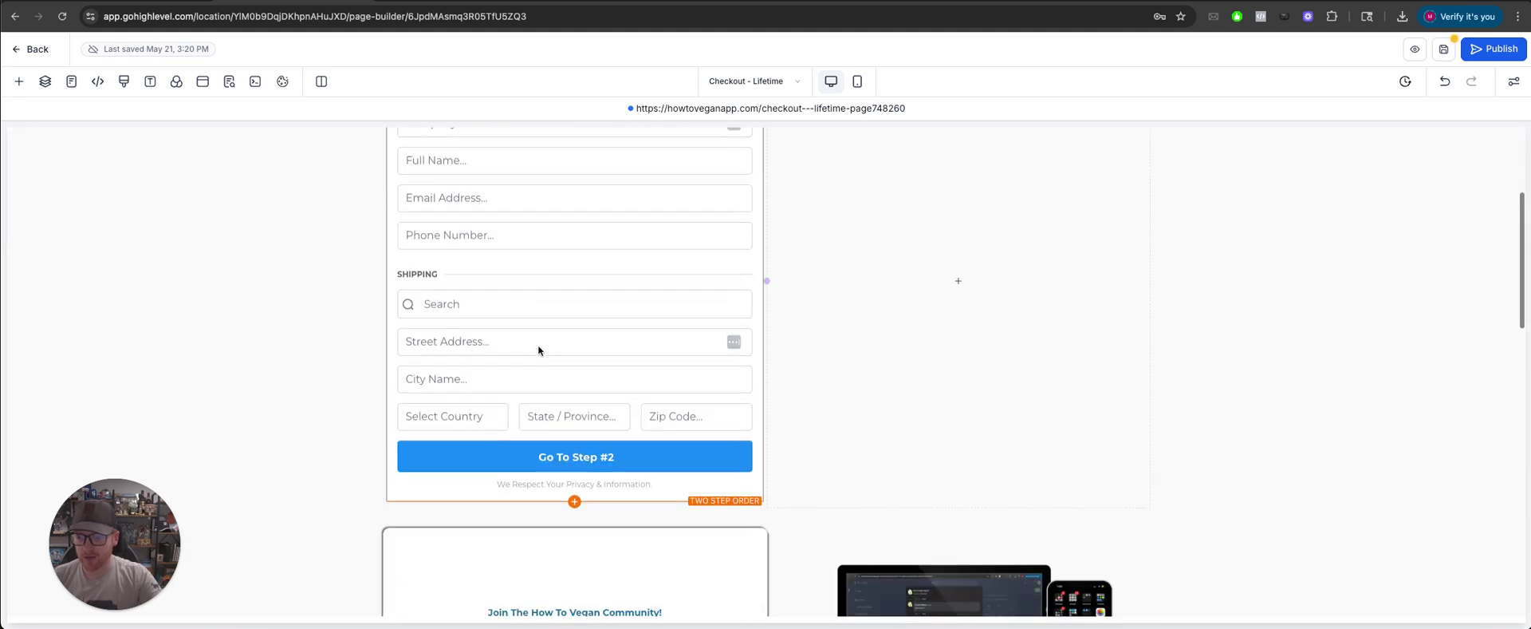
scroll(515, 332, "up", 5)
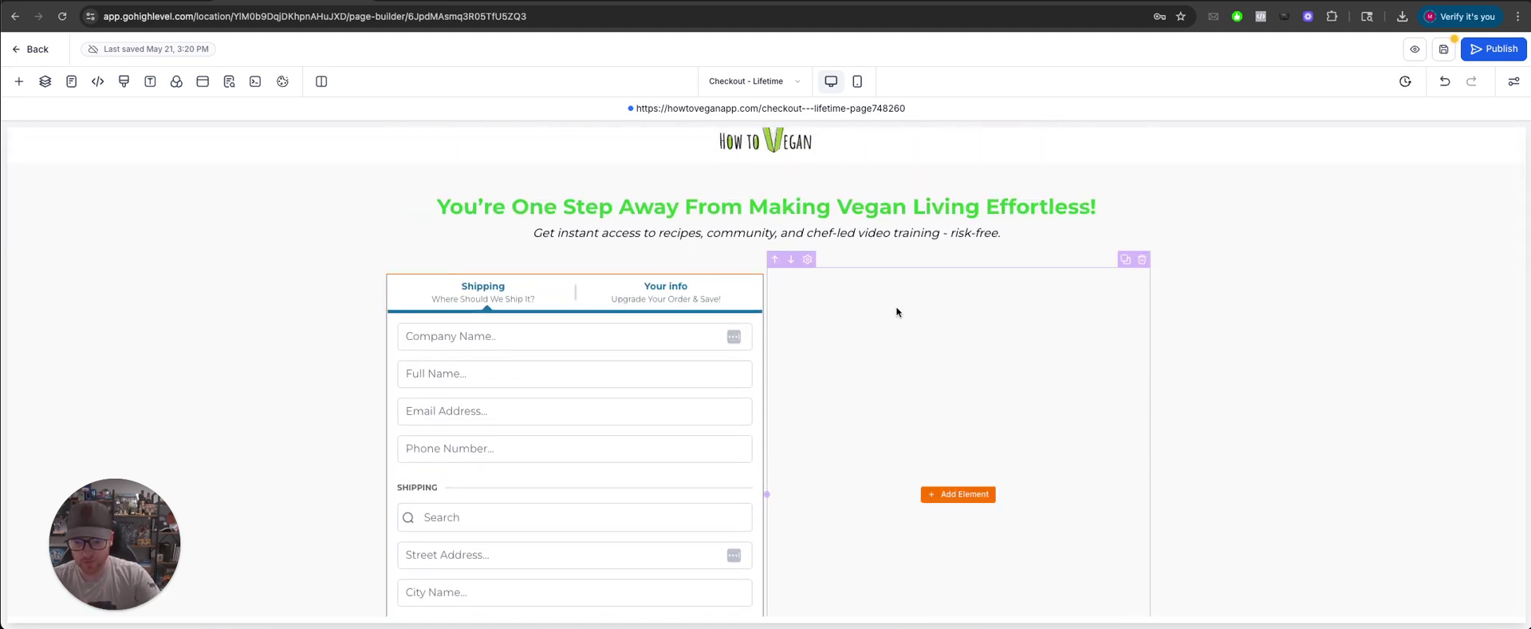
- Place a one-step order form in the second column, then delete both test order forms
left_click(965, 508)
left_click(871, 500)
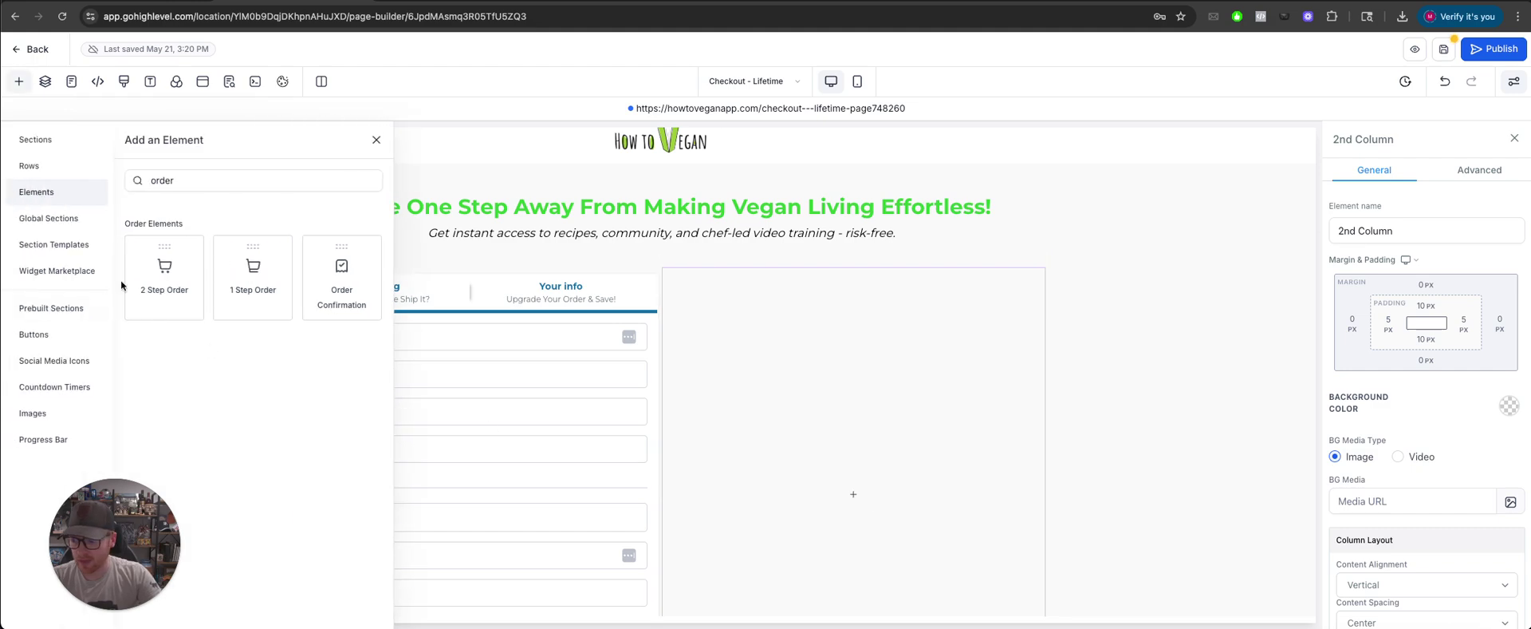
left_click_drag(249, 279, 838, 402)
scroll(846, 395, "down", 5)
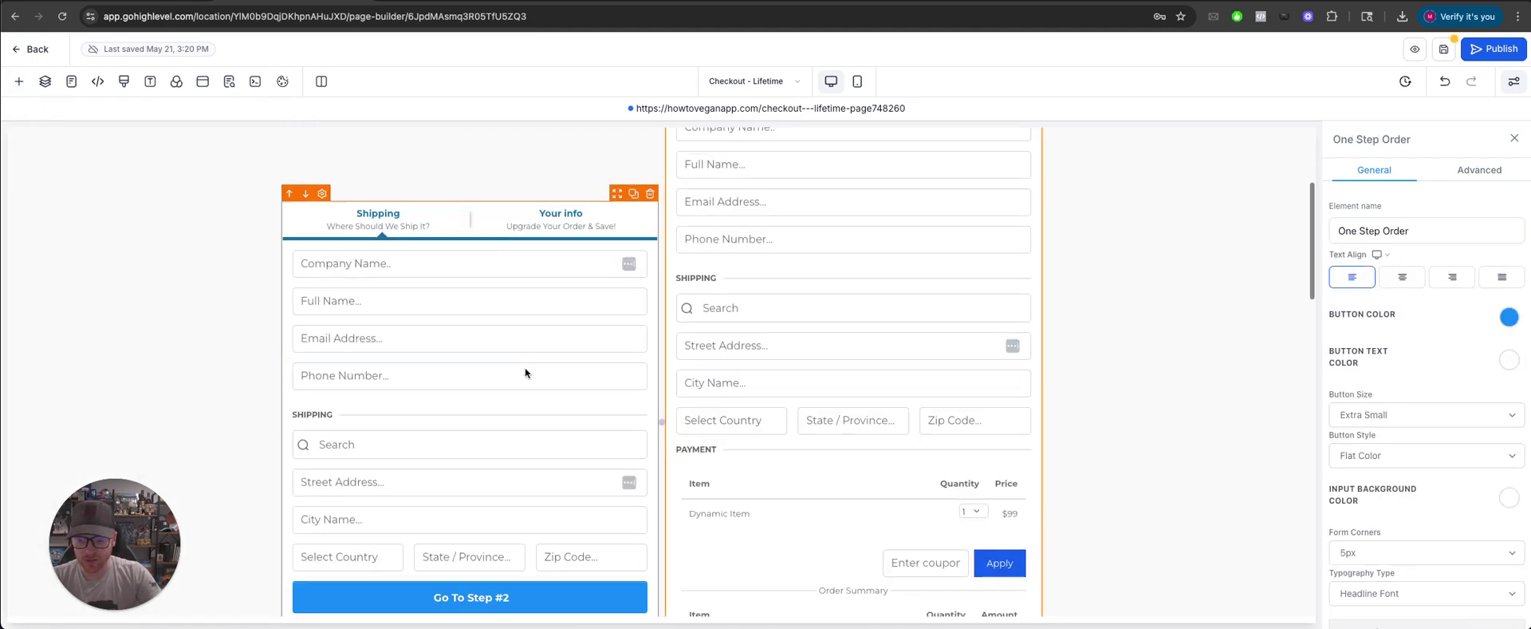
scroll(500, 381, "up", 4)
scroll(479, 391, "down", 4)
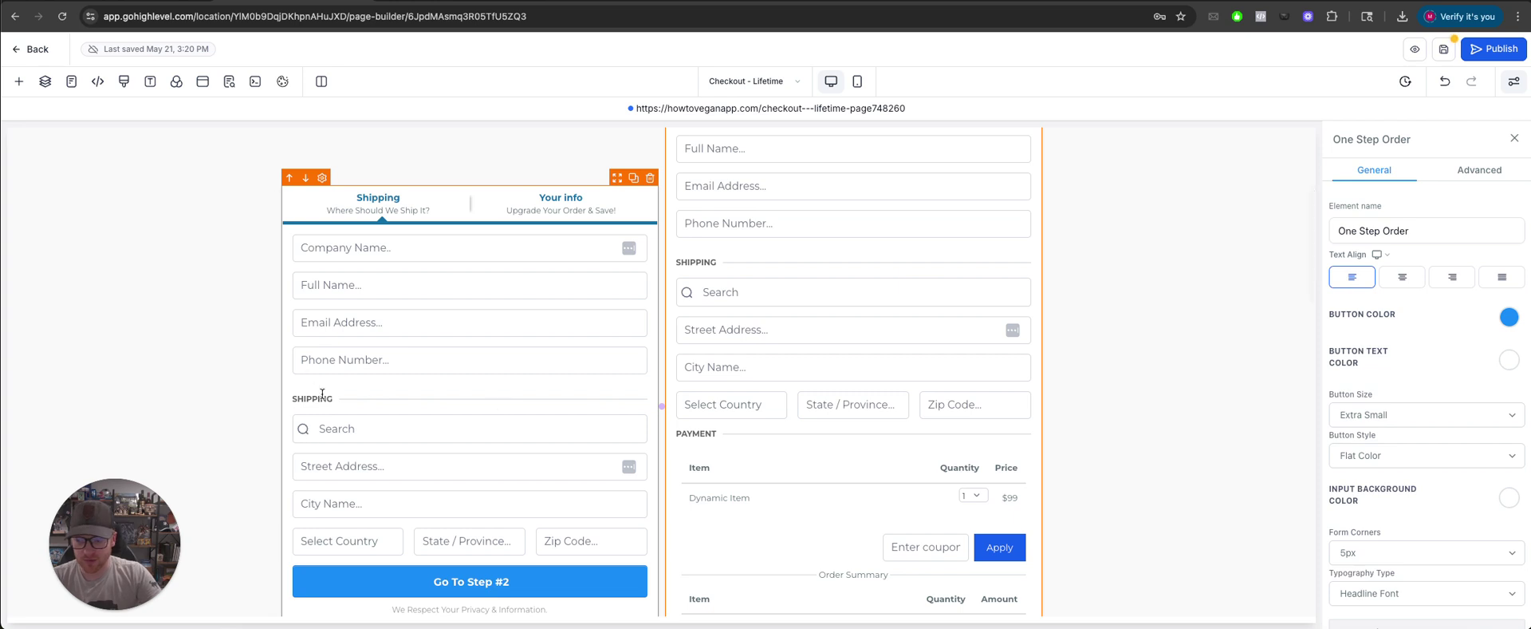
scroll(404, 417, "up", 2)
scroll(403, 417, "up", 1)
left_click(650, 341)
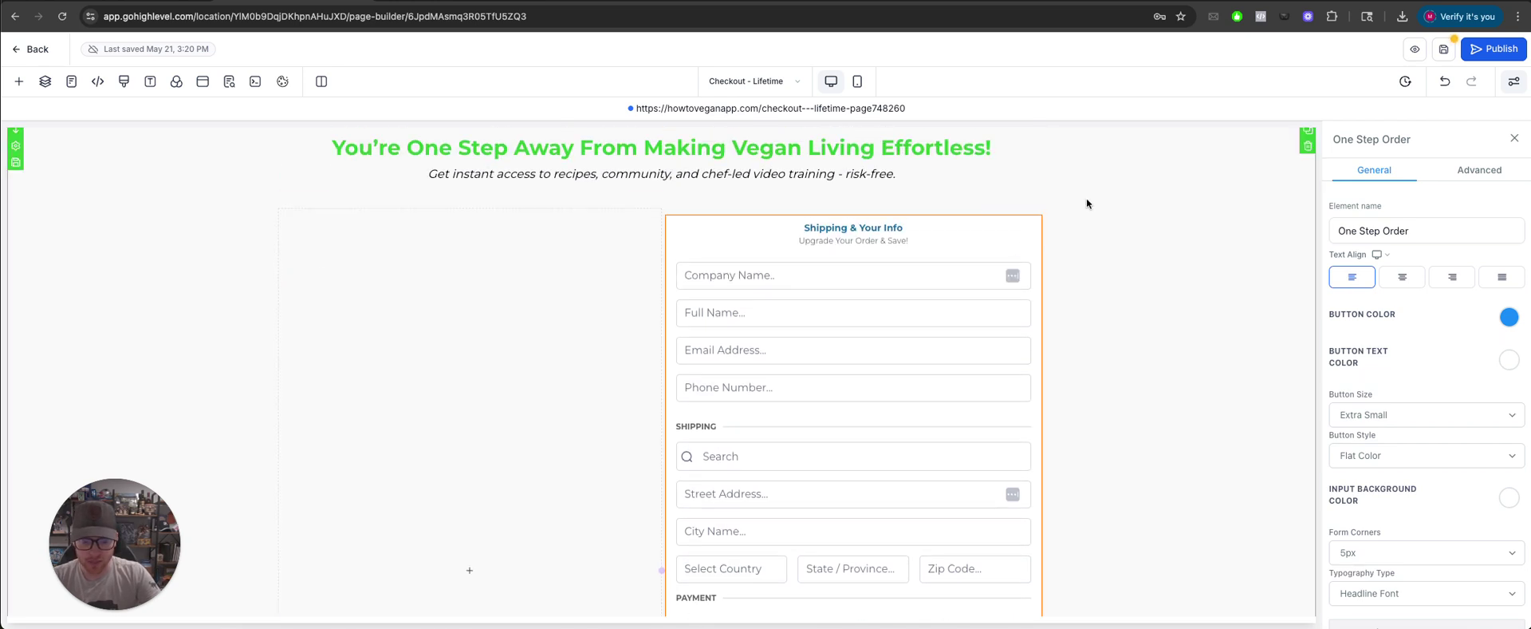
left_click(1033, 208)
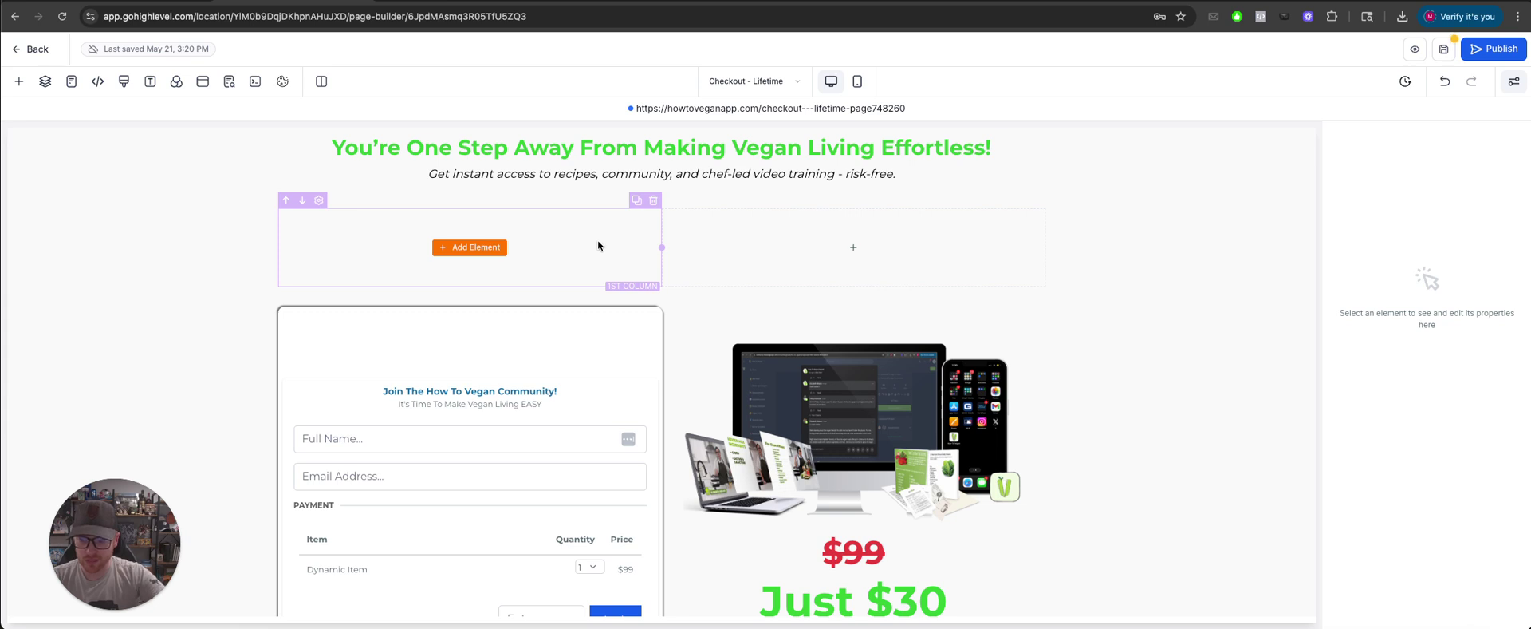
- Check the left column's background colours and place a One Step Order form in it
left_click(598, 245)
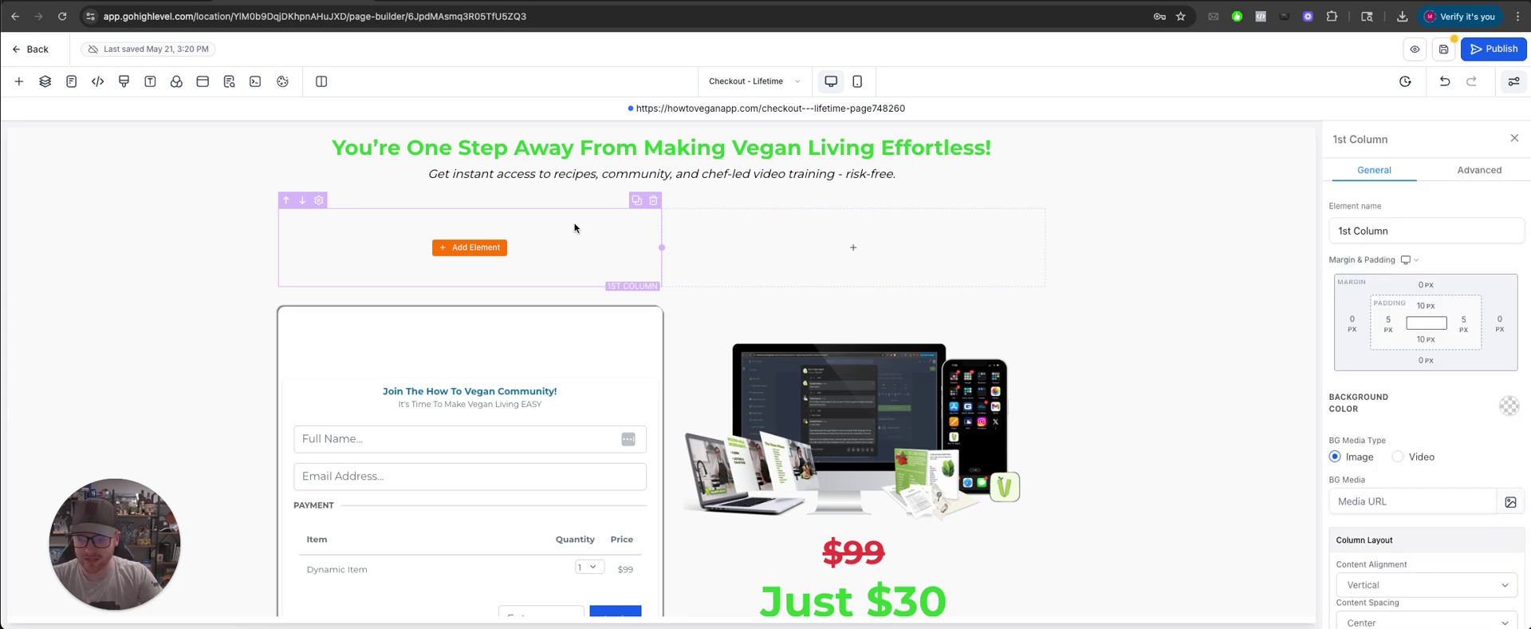
left_click(1510, 407)
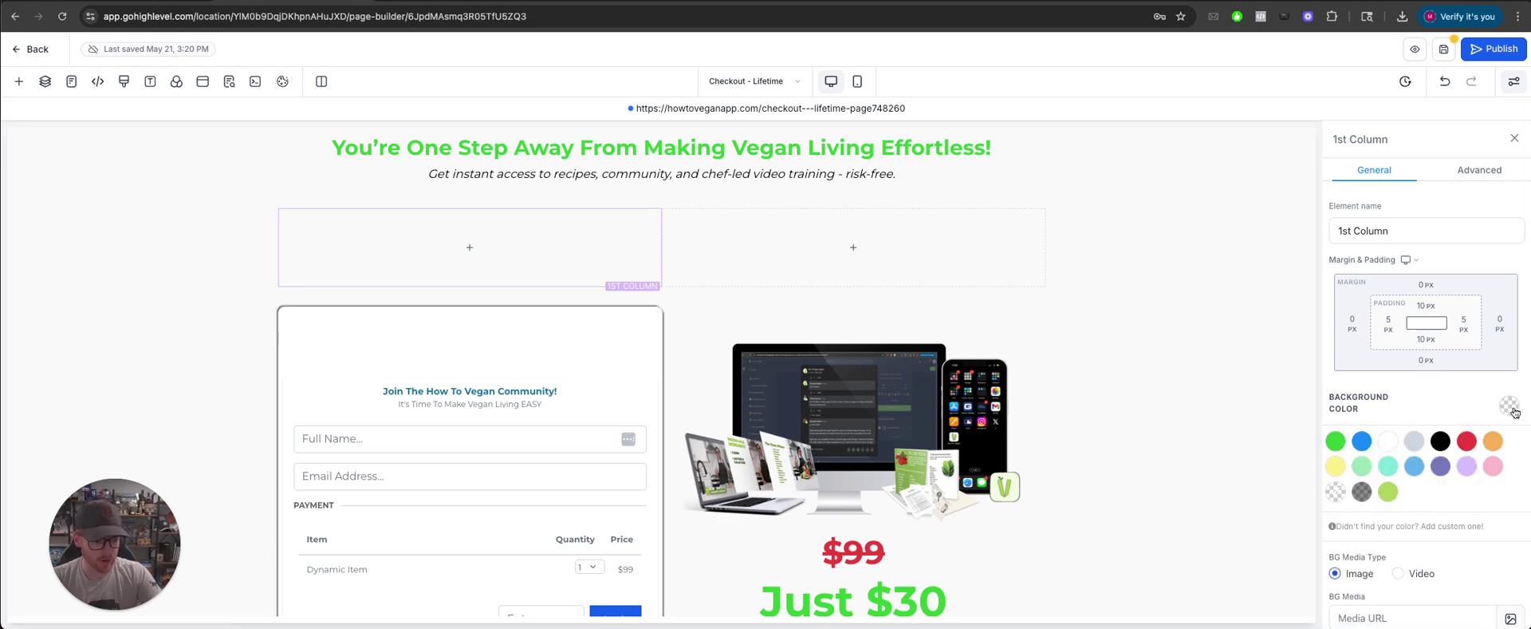
left_click(469, 249)
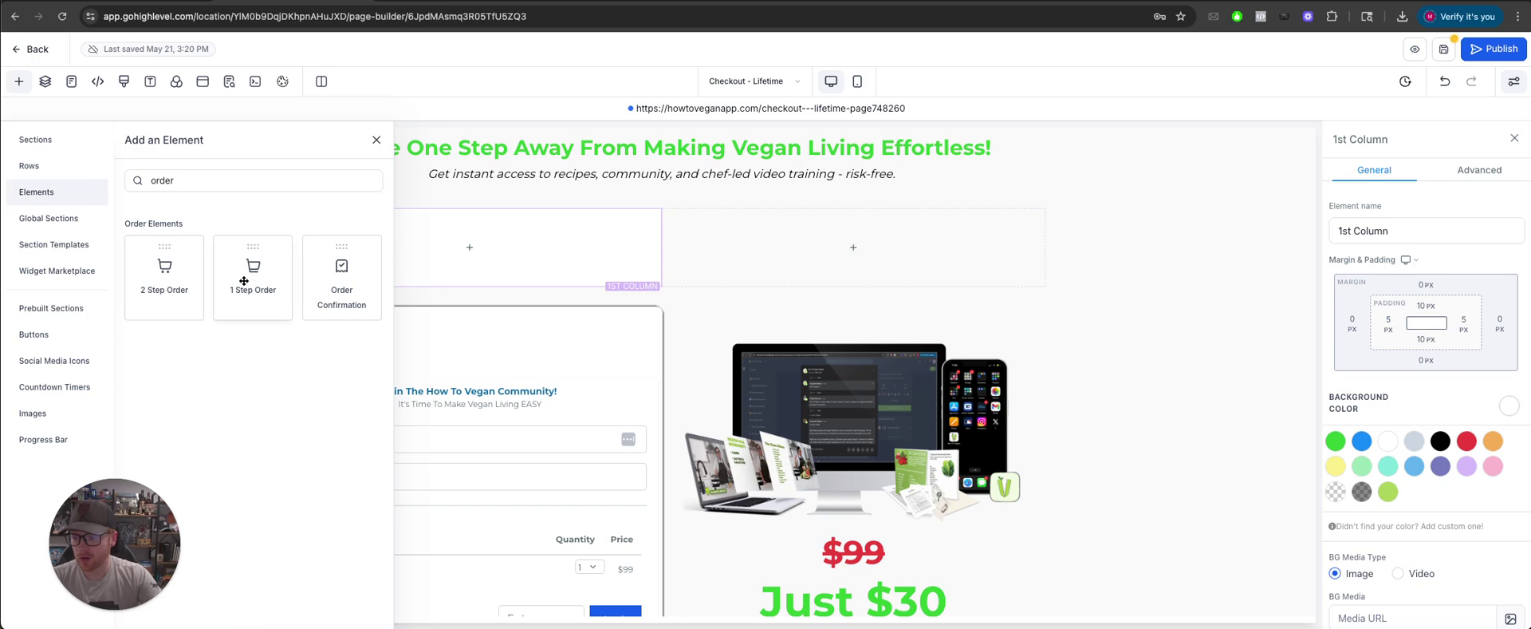
left_click_drag(244, 281, 458, 309)
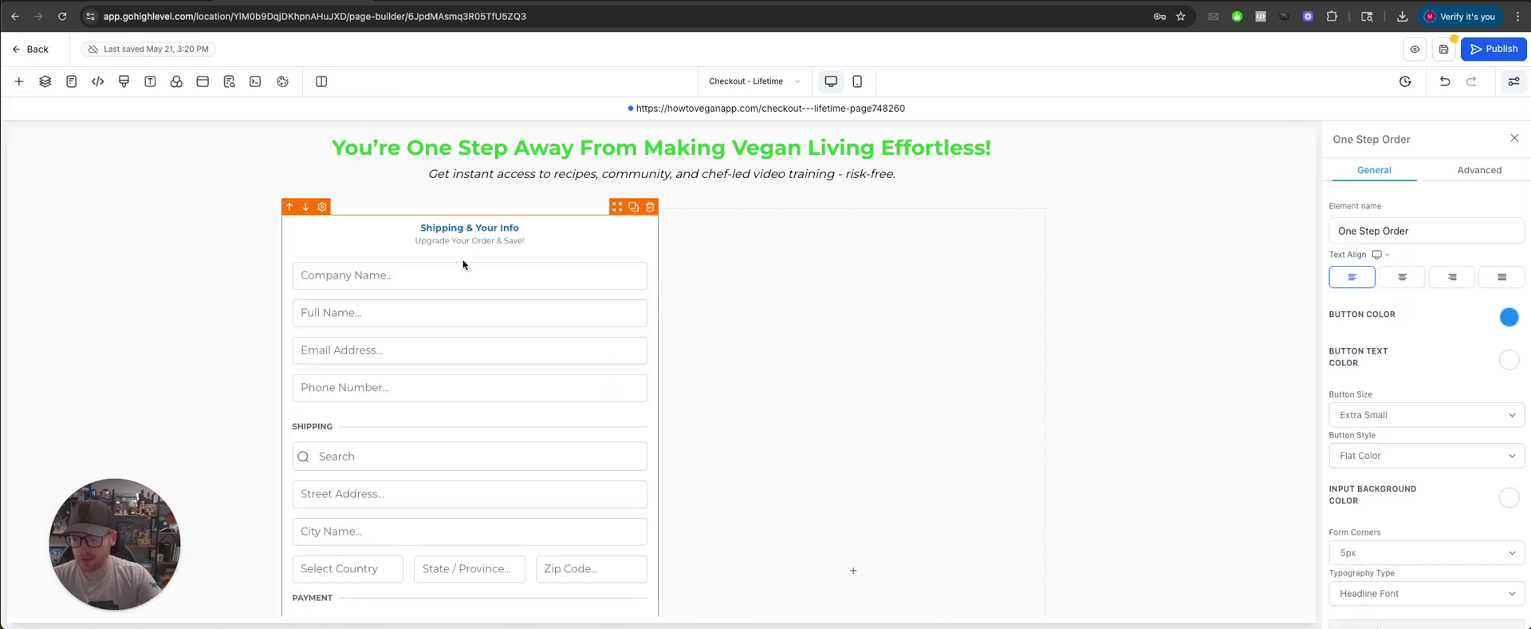
triple_click(485, 304)
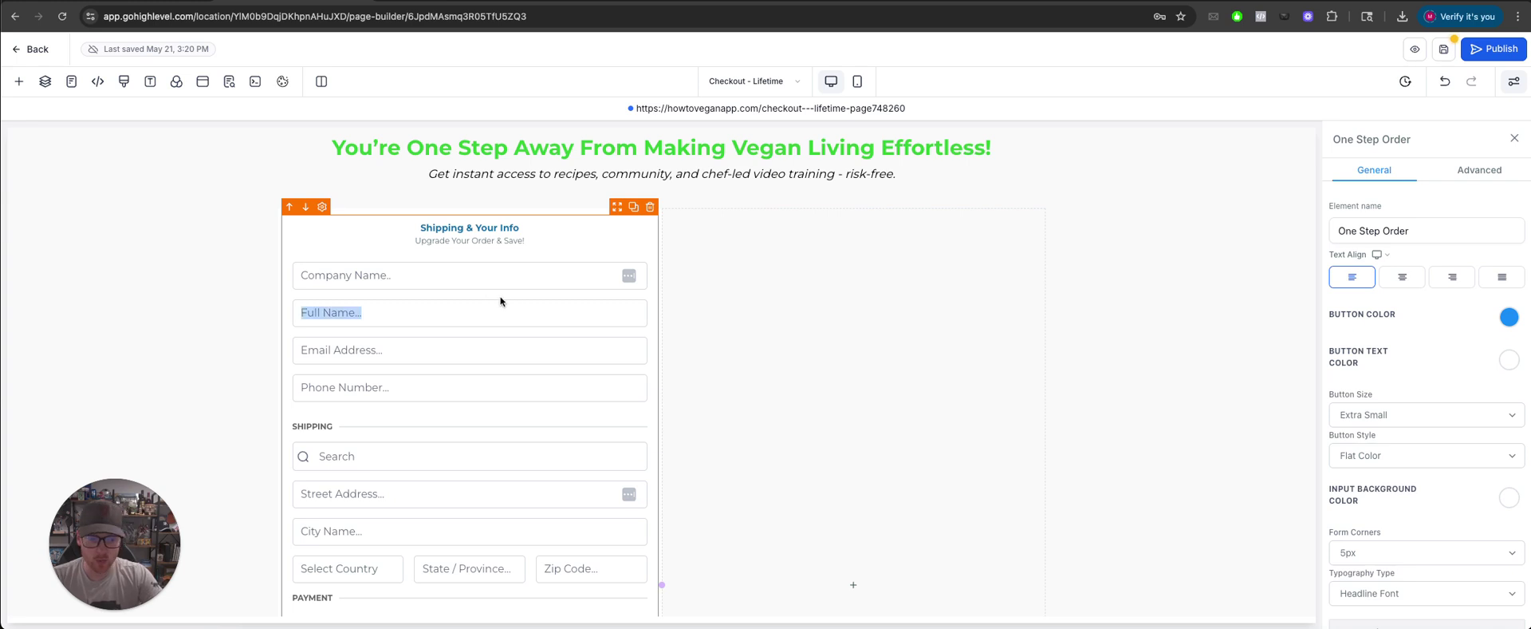
- View the form's 'Shipping & Your Info' headline in Advanced options and compare the page headlines
left_click(1477, 171)
left_click(1403, 268)
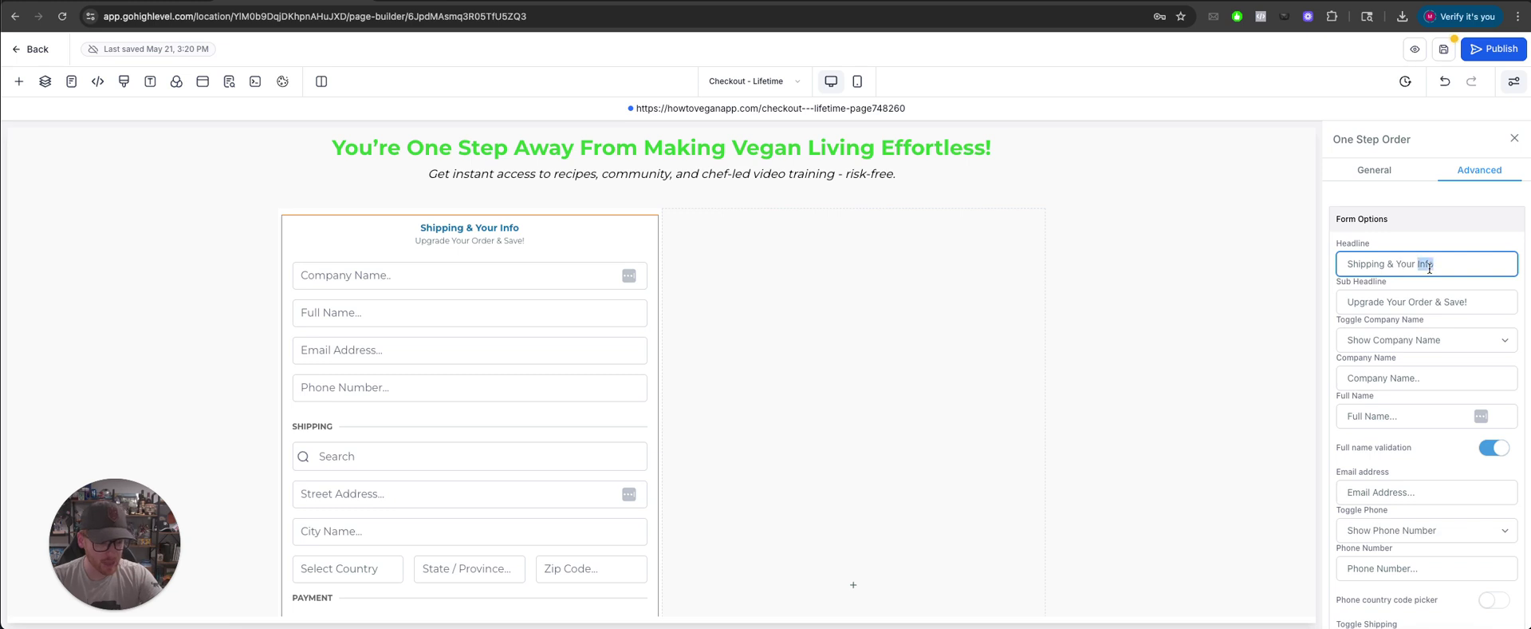
triple_click(1428, 266)
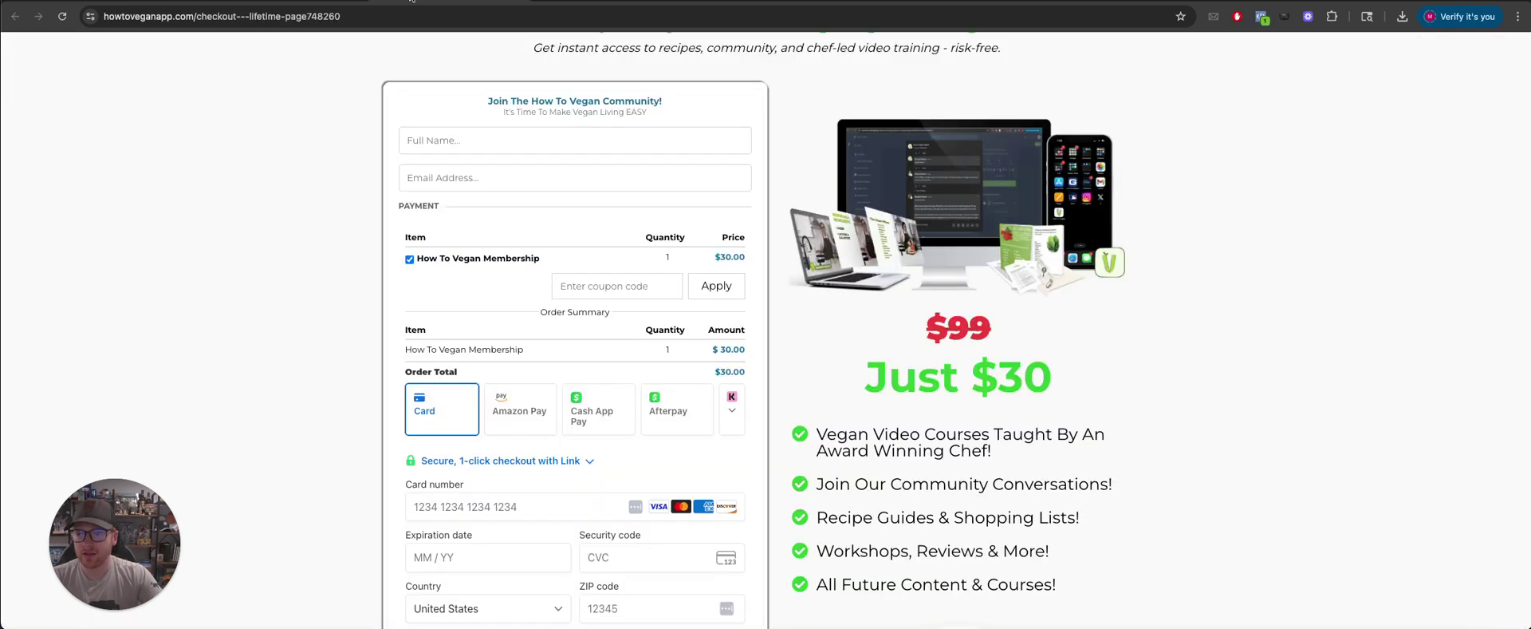
left_click_drag(492, 100, 670, 103)
left_click(659, 105)
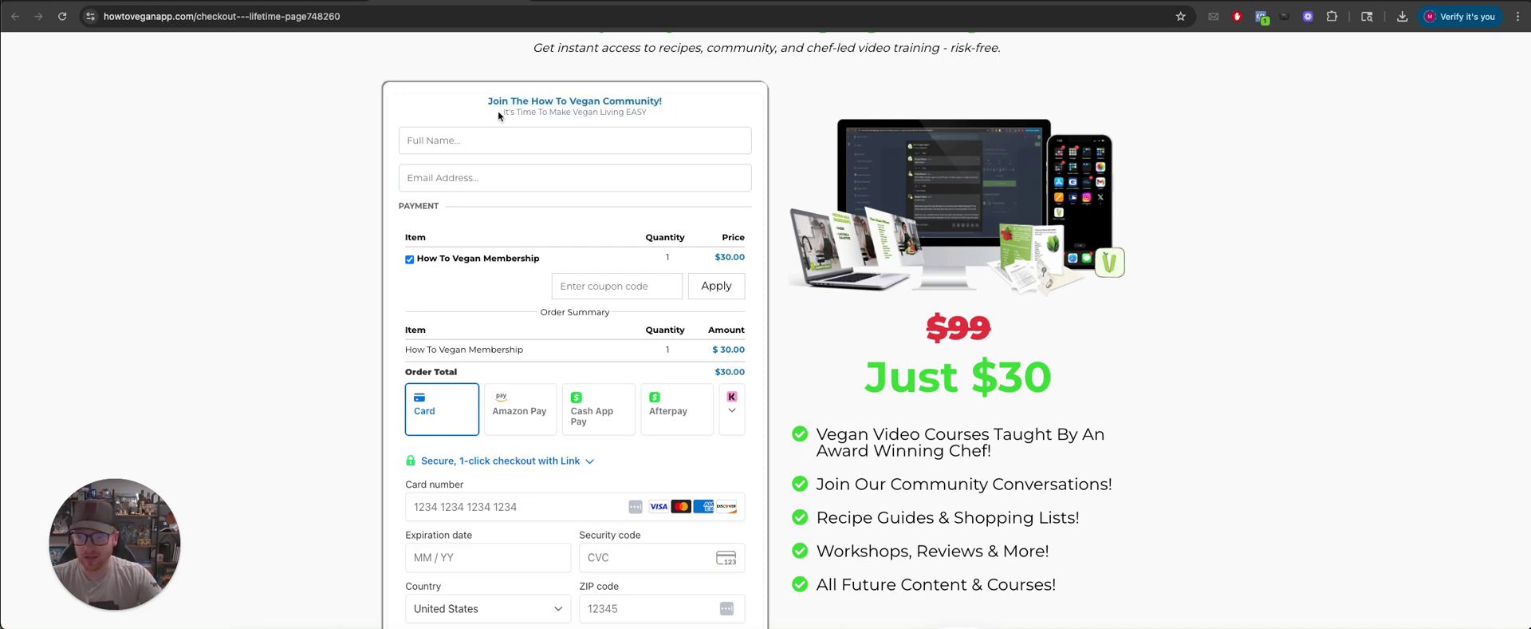
left_click_drag(499, 116, 668, 117)
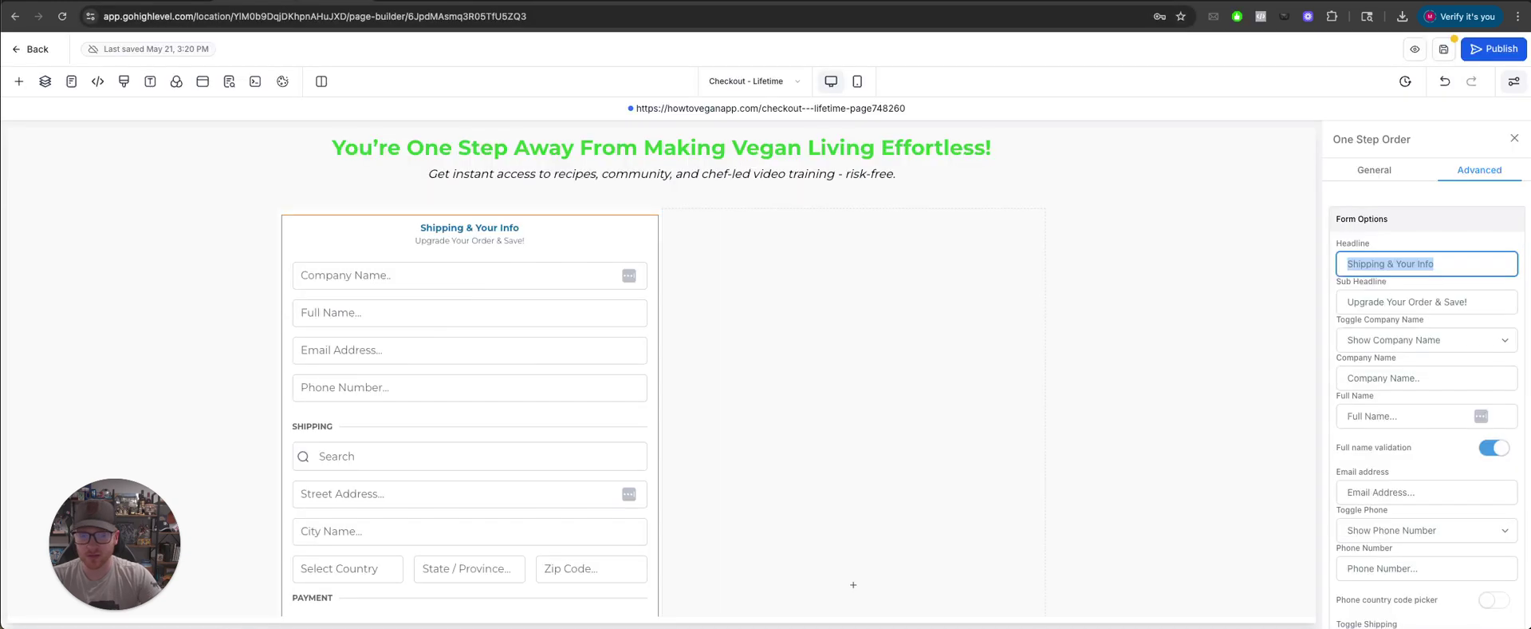
- Set the order form's Toggle Company Name and Toggle Phone to Hide
scroll(1399, 337, "down", 1)
left_click(1388, 297)
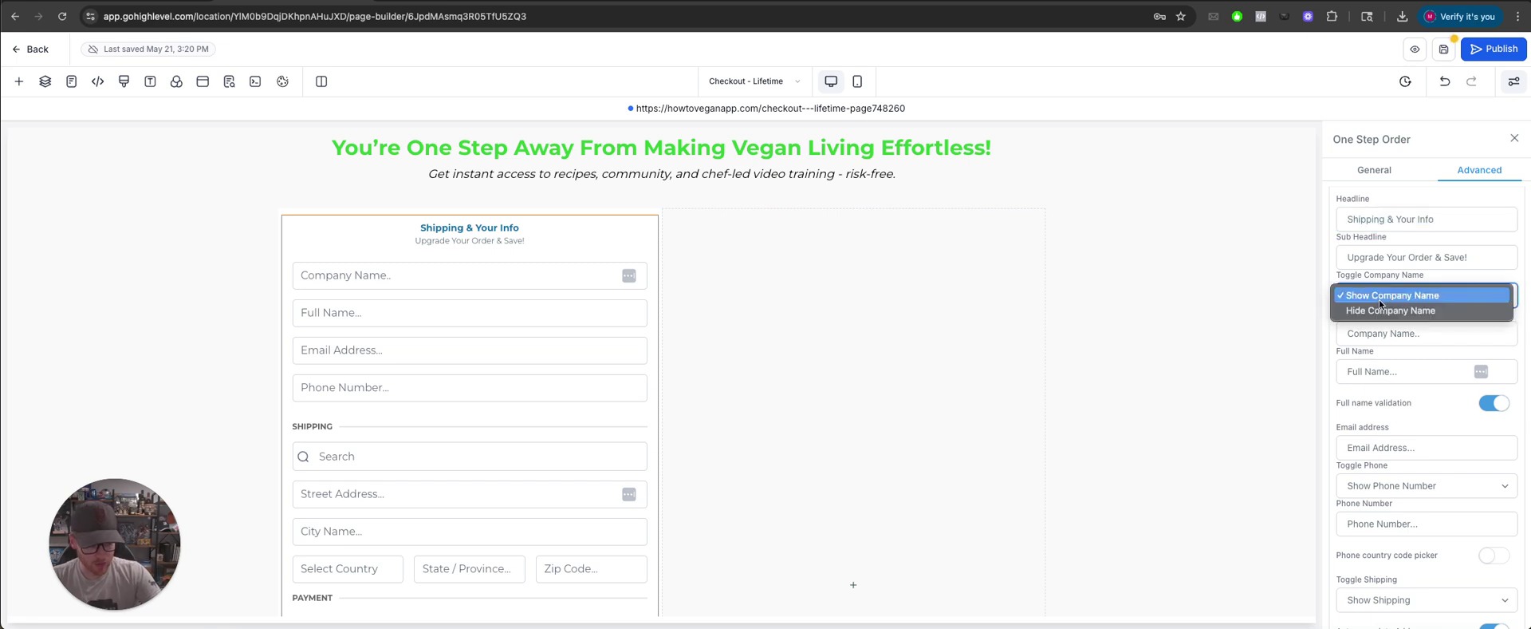
left_click(1383, 314)
scroll(1384, 335, "down", 2)
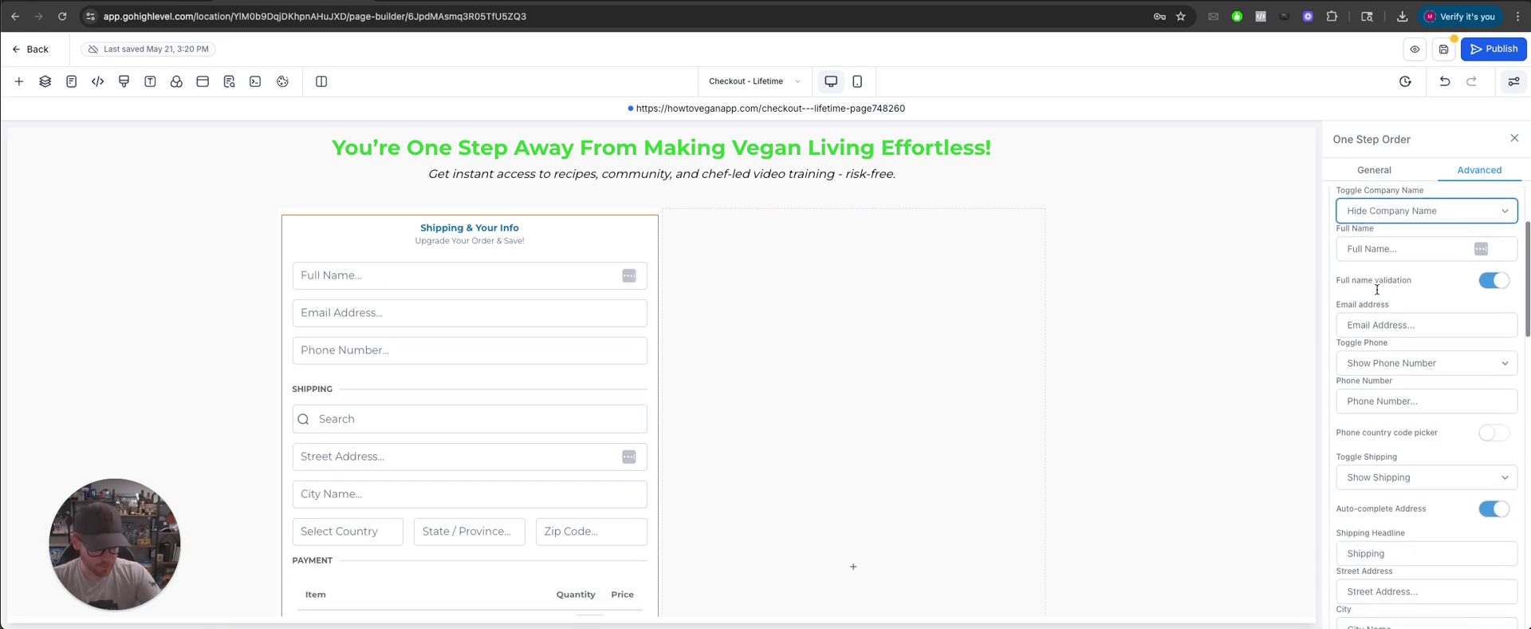
left_click(1384, 364)
left_click(1372, 370)
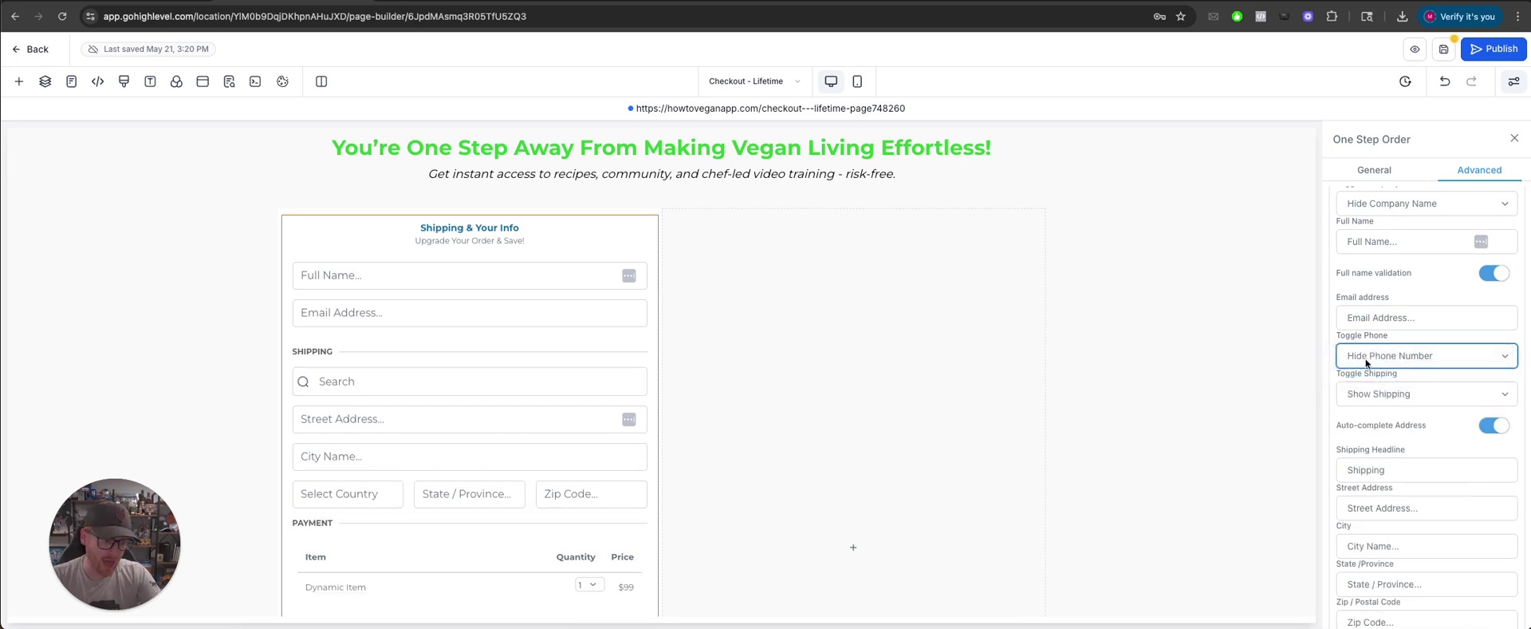
- Set Toggle Shipping to Hide, leaving only name, email and payment fields
scroll(1367, 360, "down", 2)
left_click(1376, 327)
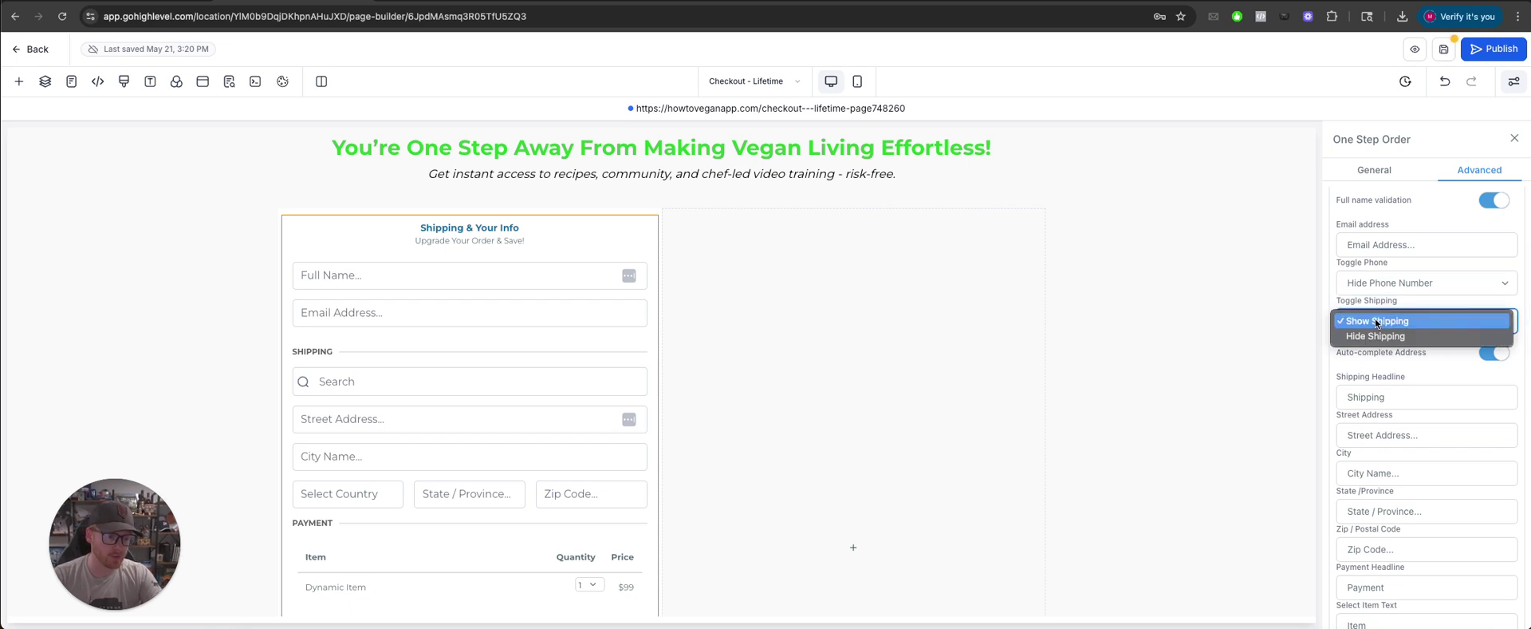
left_click(1376, 336)
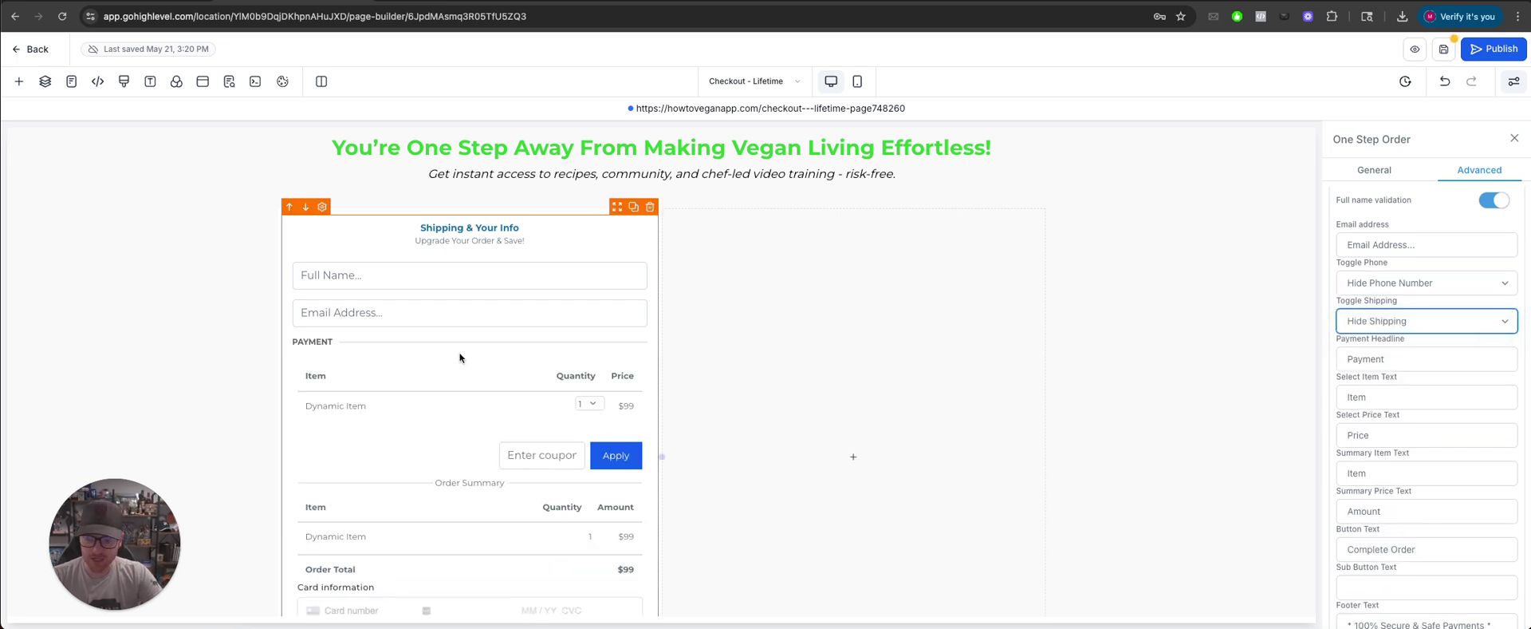
scroll(483, 326, "down", 2)
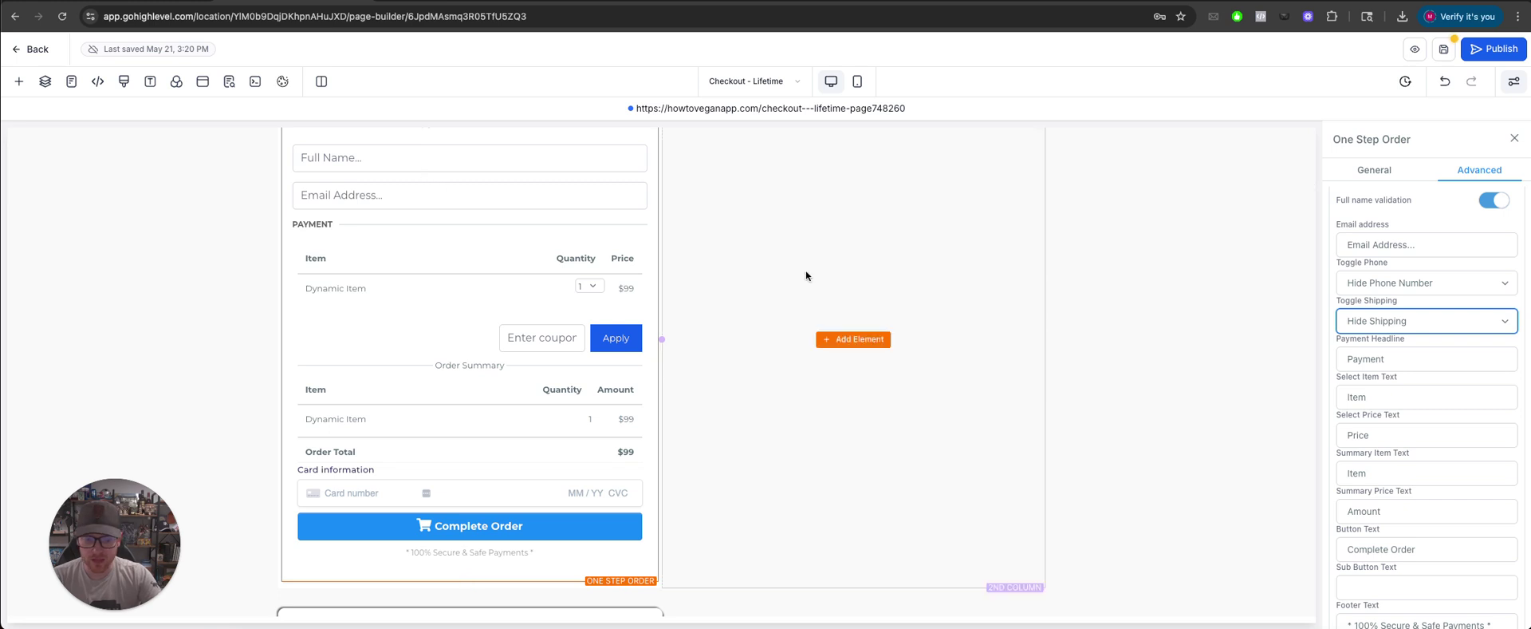
scroll(1388, 331, "down", 5)
scroll(1428, 375, "up", 10)
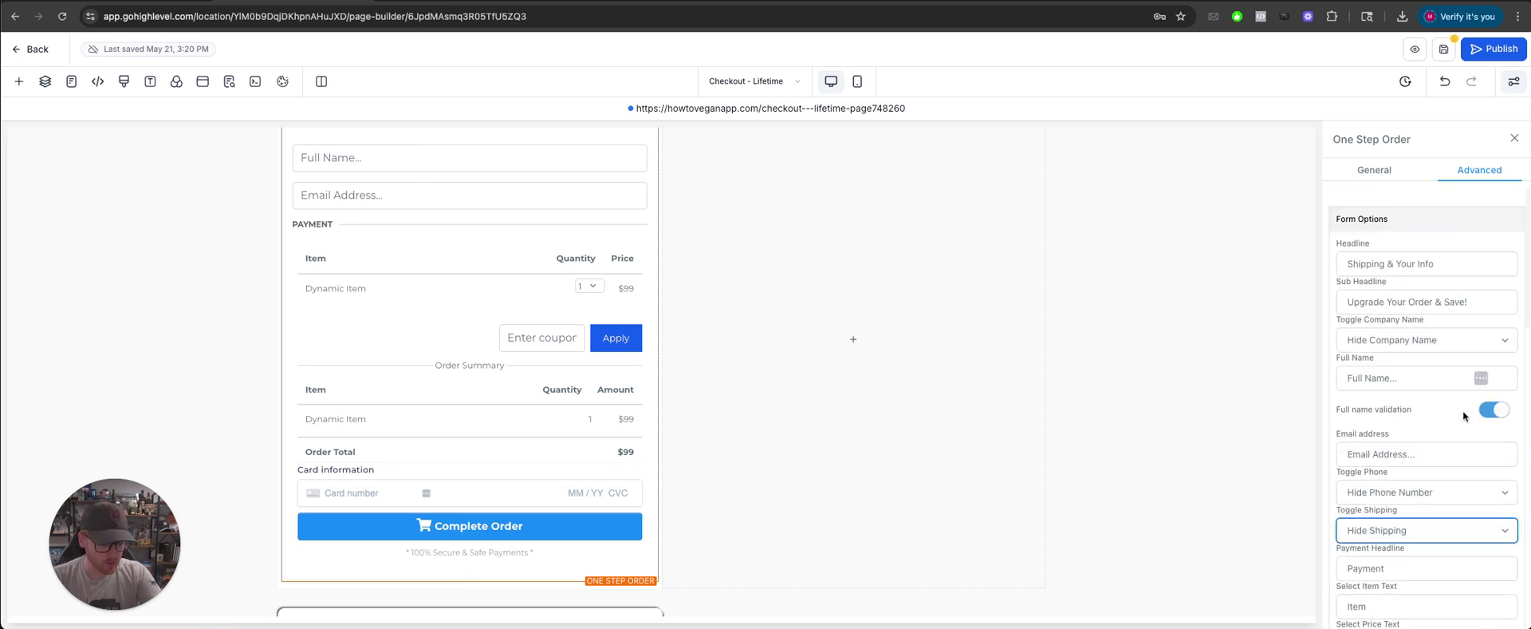
scroll(1460, 412, "down", 10)
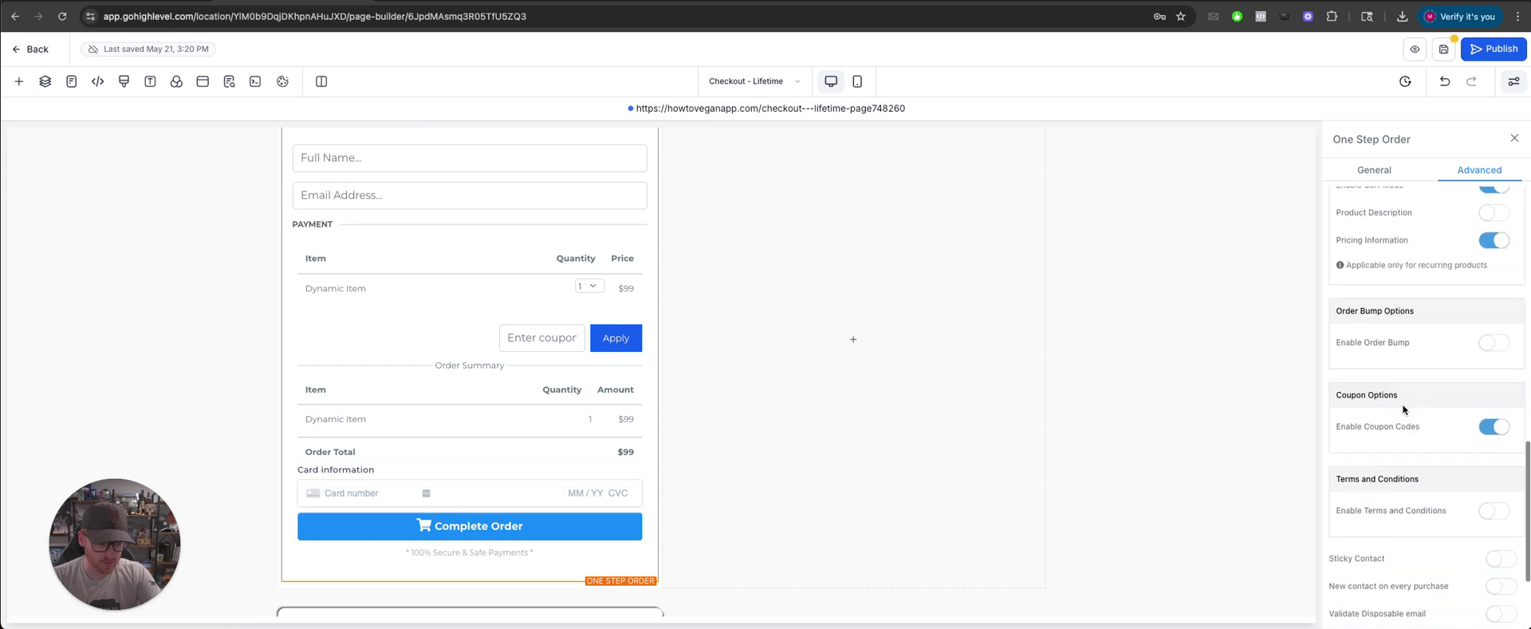
scroll(1426, 374, "down", 3)
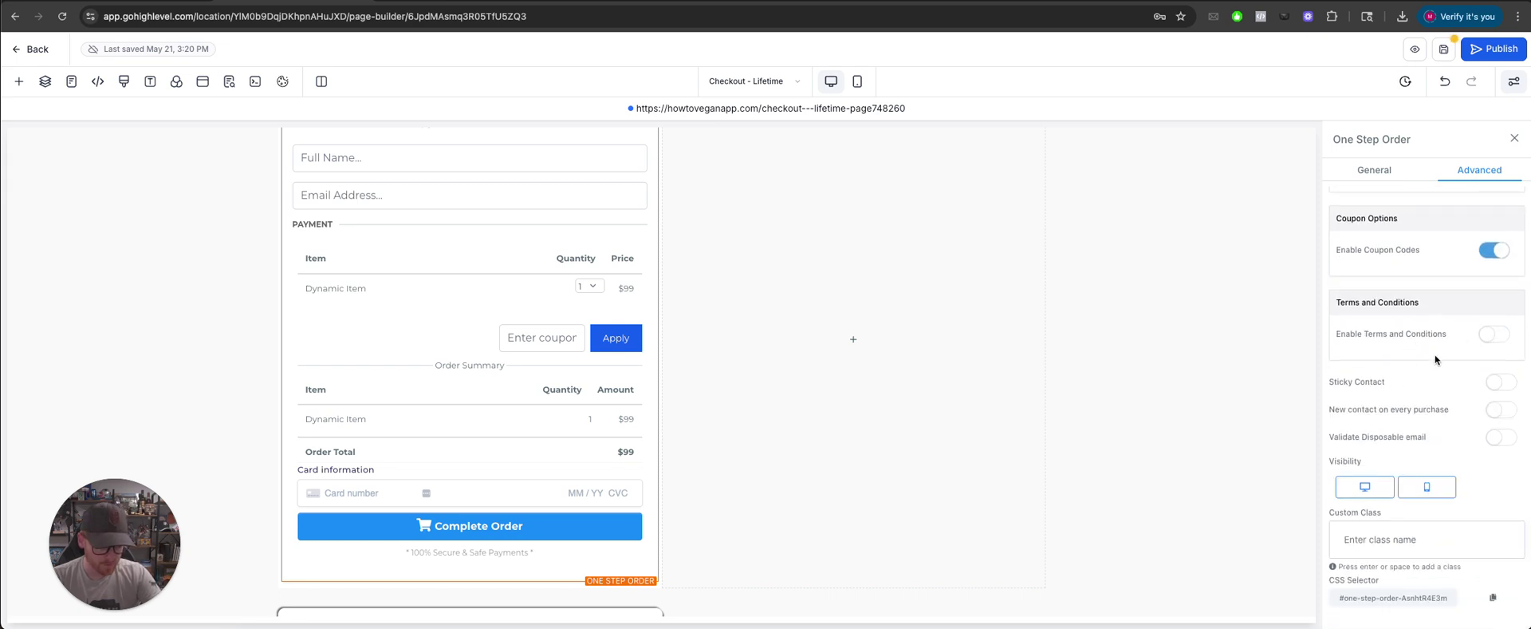
scroll(1420, 361, "up", 5)
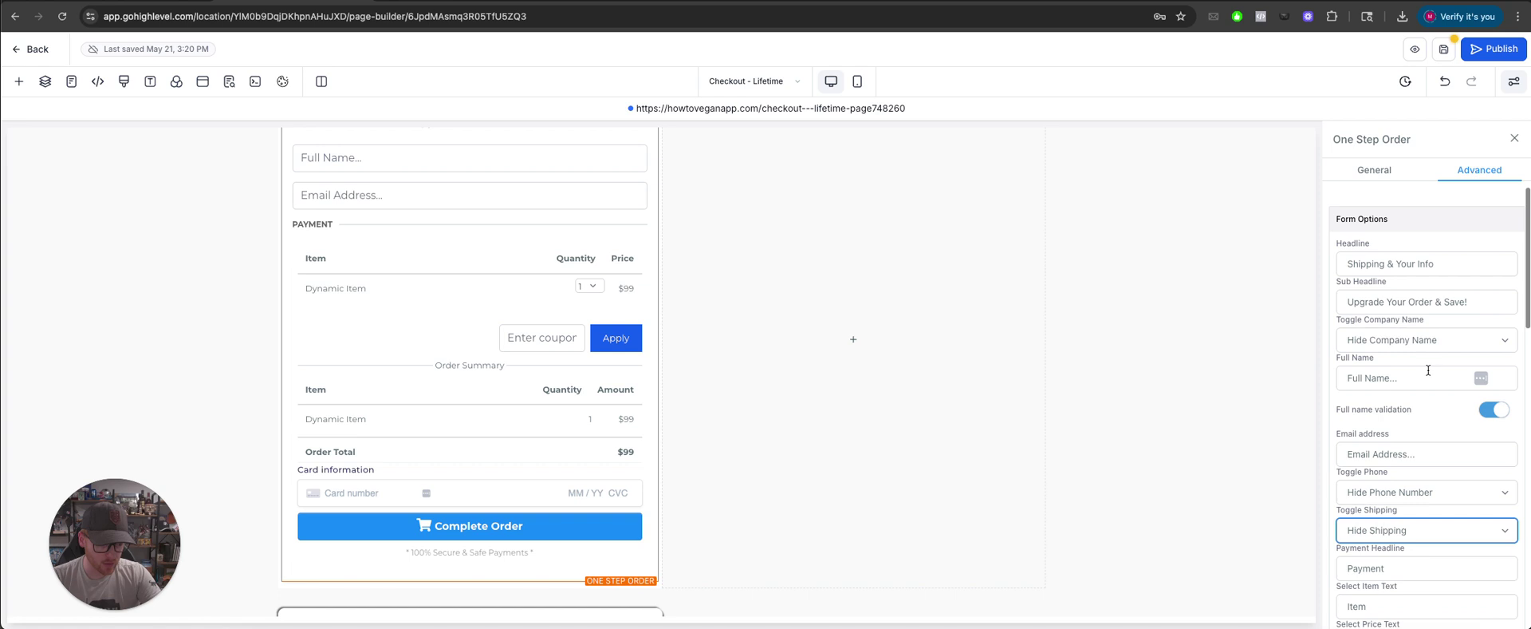
- Make the Complete Order button green in the form's General settings
left_click(1372, 171)
left_click(1509, 317)
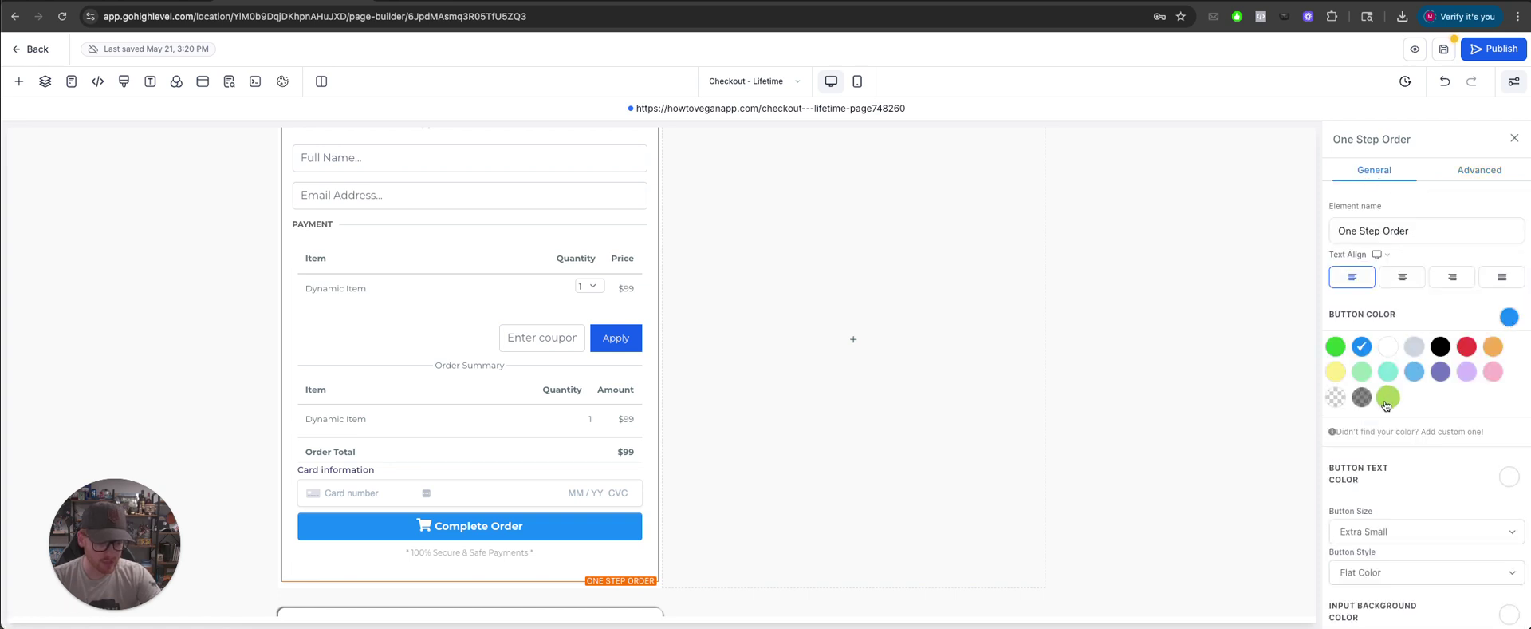
left_click(1335, 349)
scroll(1396, 343, "down", 5)
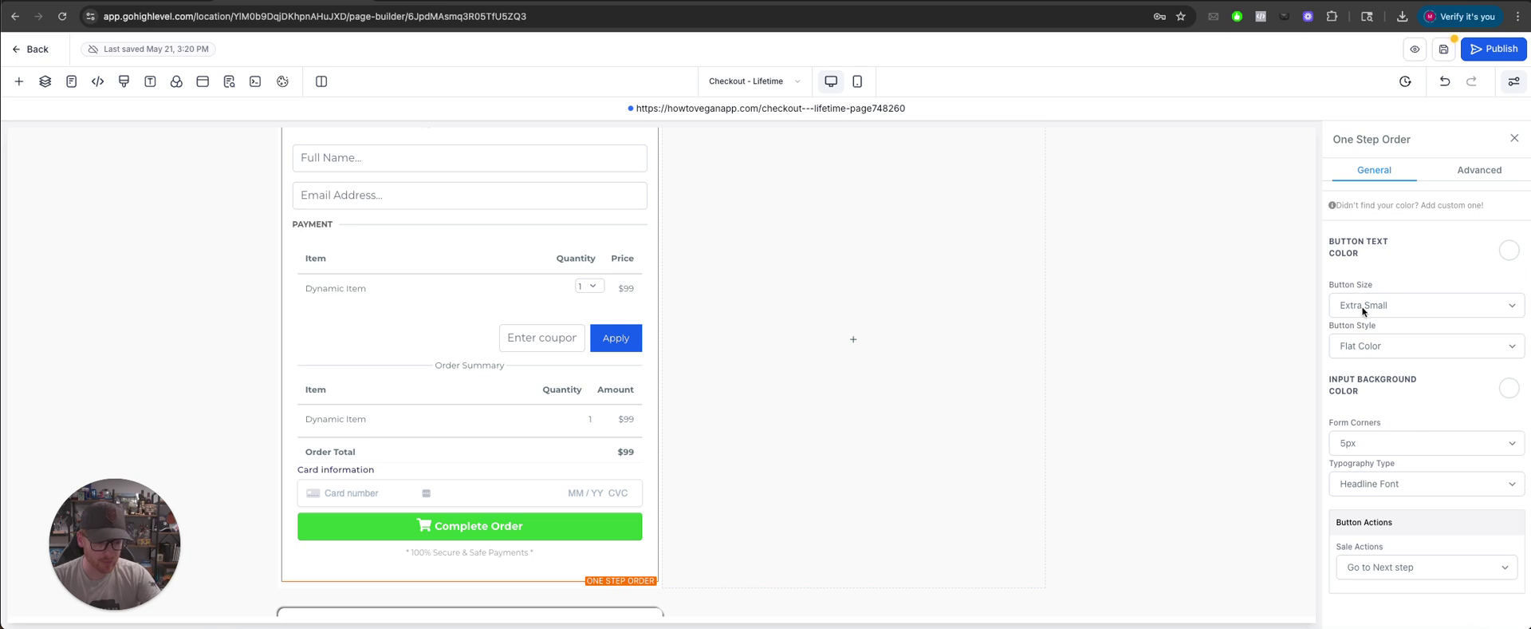
scroll(1414, 341, "up", 5)
scroll(1420, 343, "down", 5)
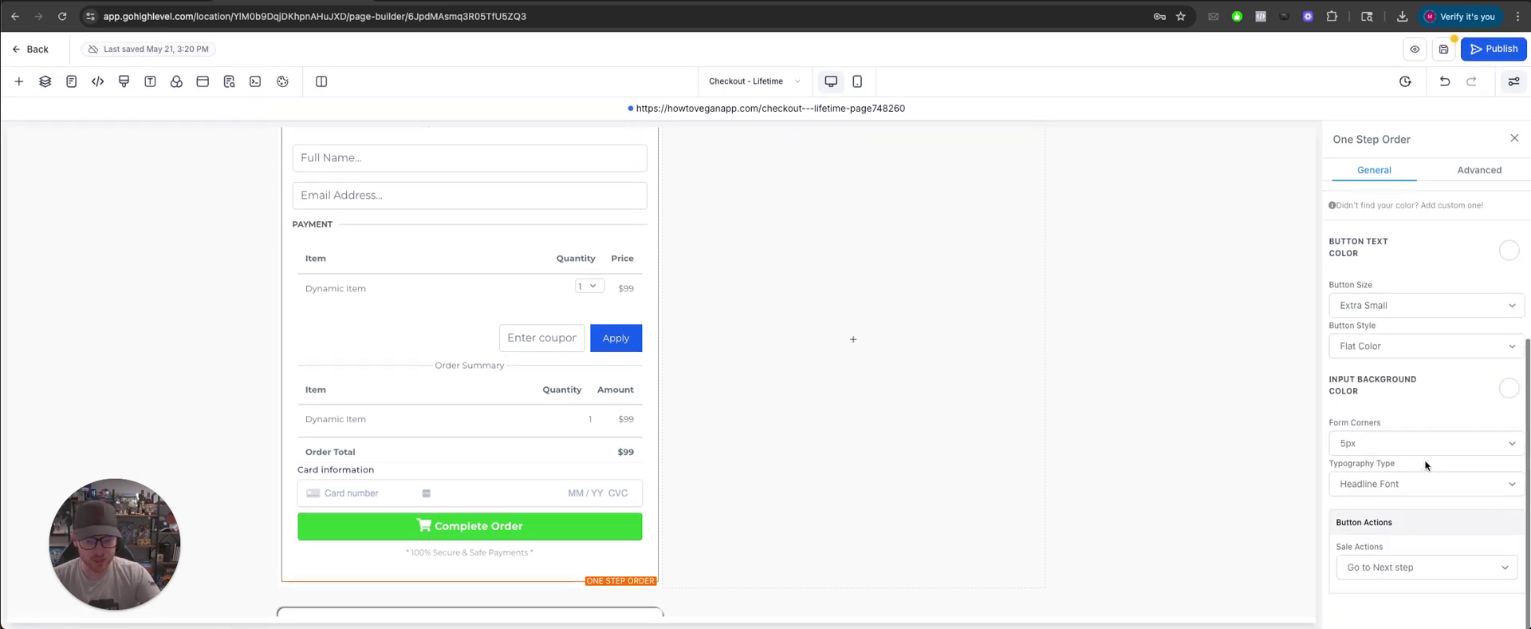
- Set Sale Actions to Select a step, with Sales Page as the funnel step
left_click(1492, 571)
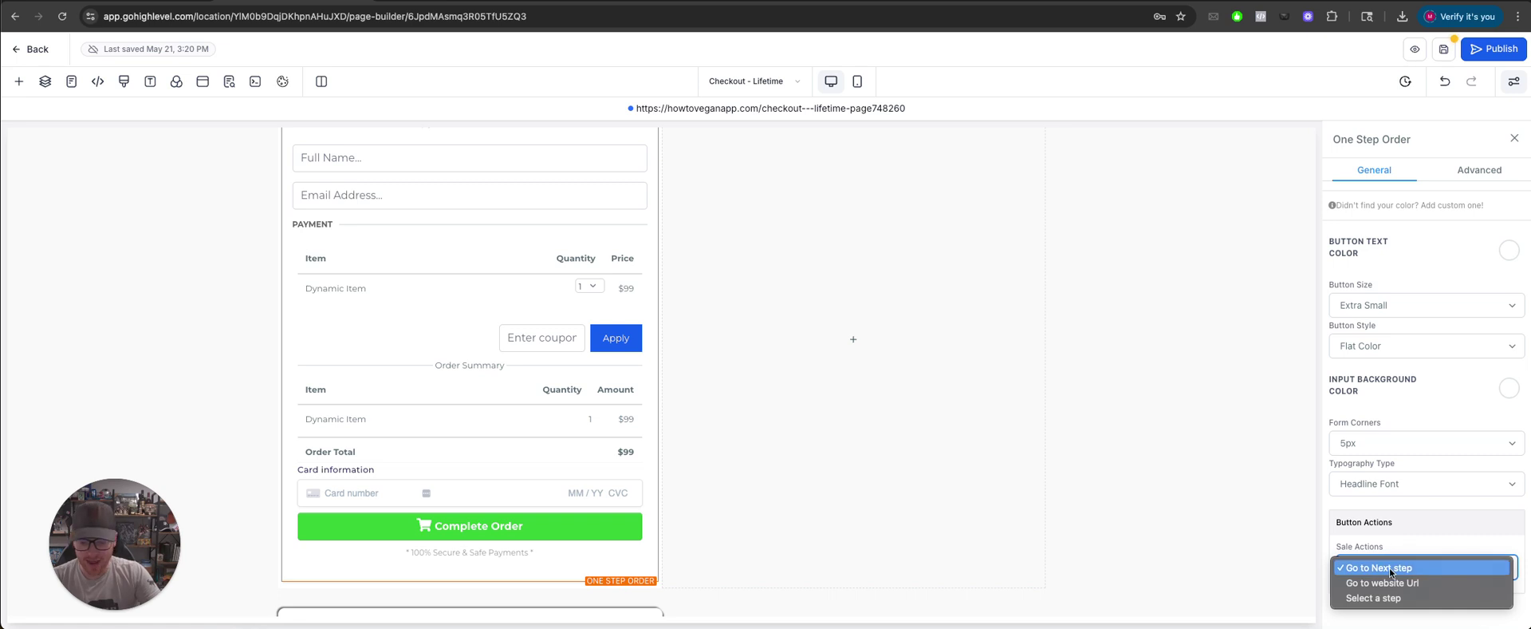
left_click(1395, 567)
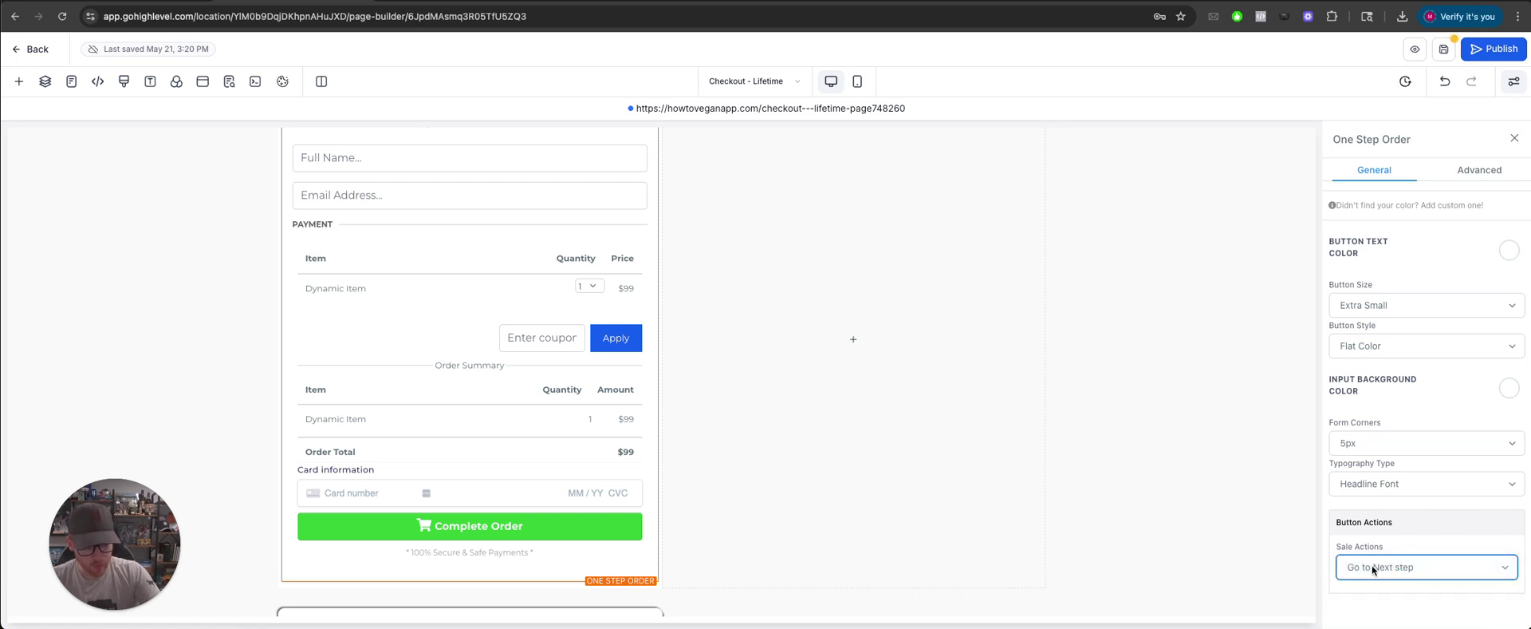
left_click(1383, 570)
left_click(774, 79)
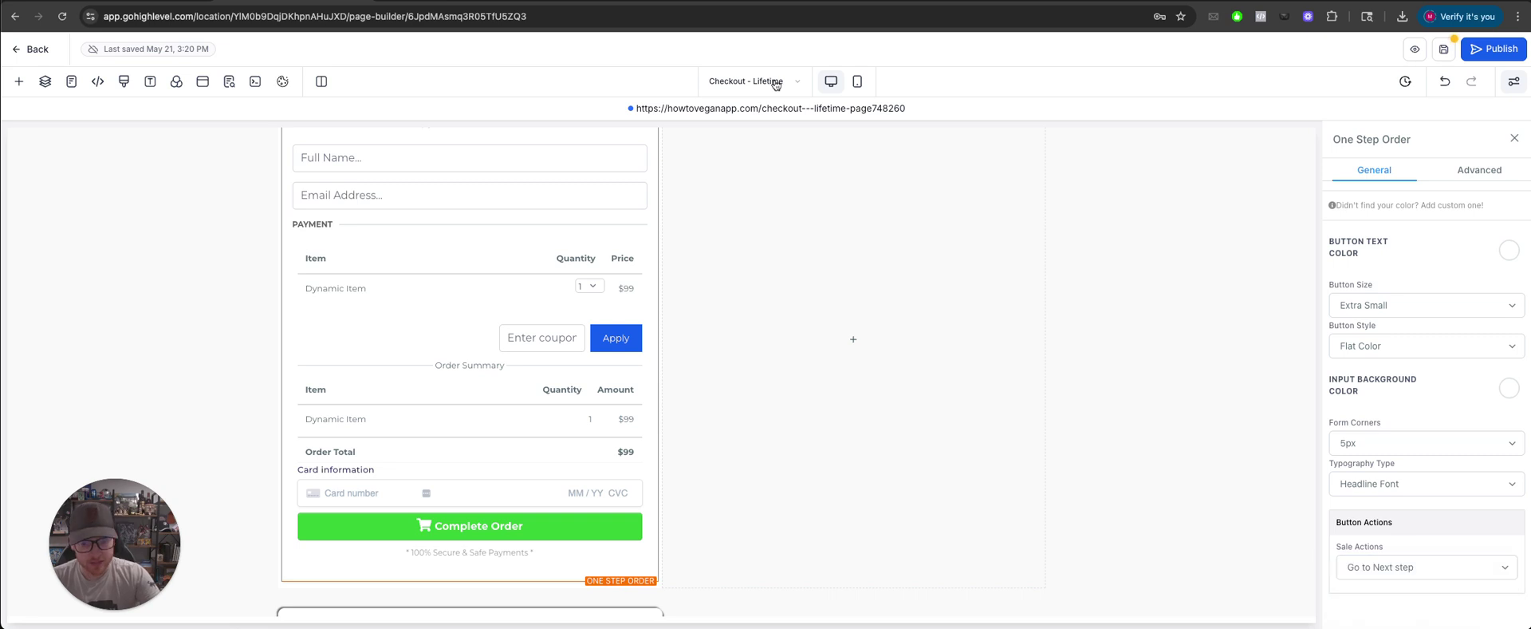
left_click(773, 80)
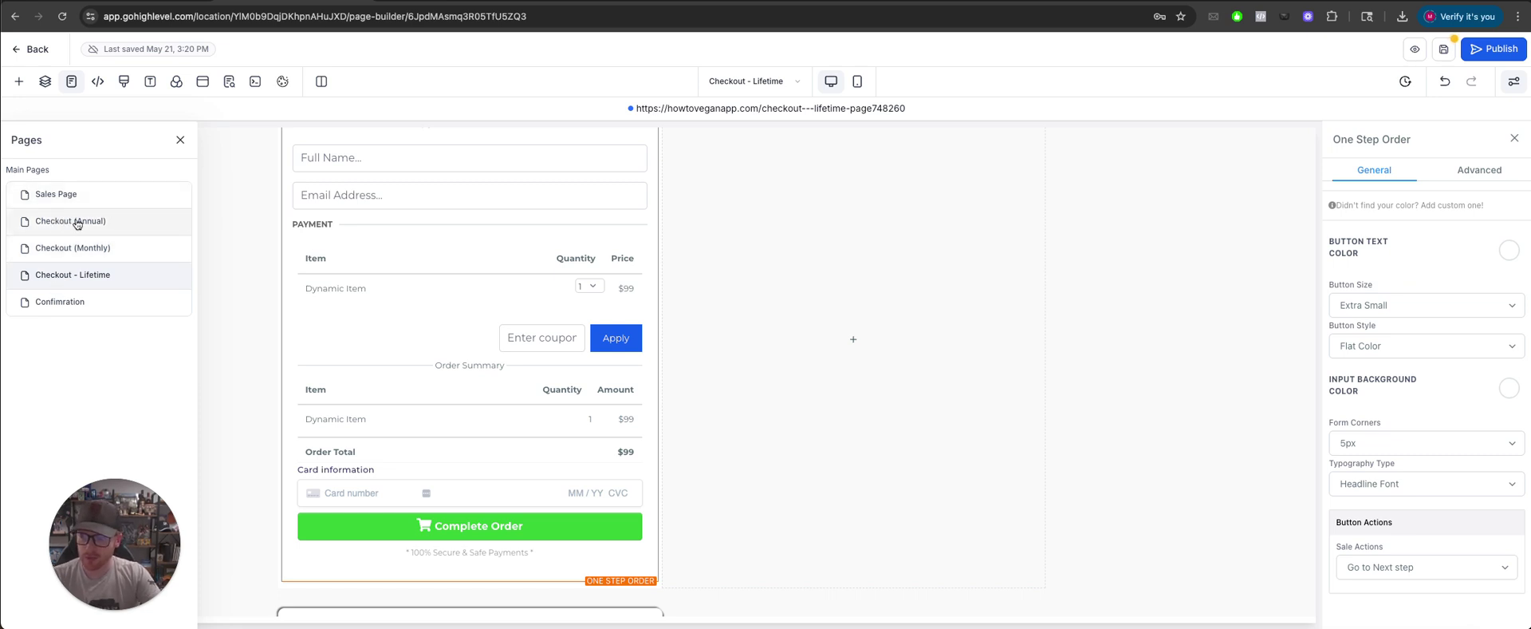
left_click(1388, 566)
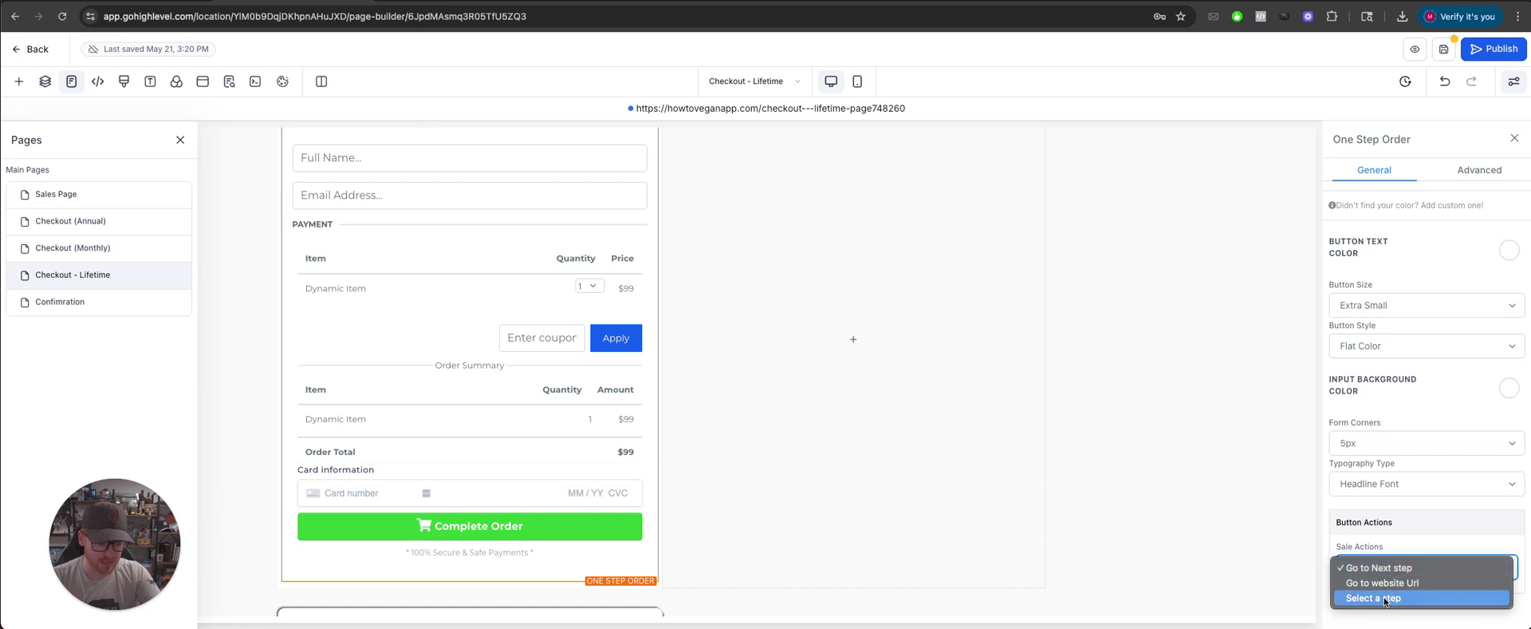
left_click(1386, 598)
left_click(1369, 610)
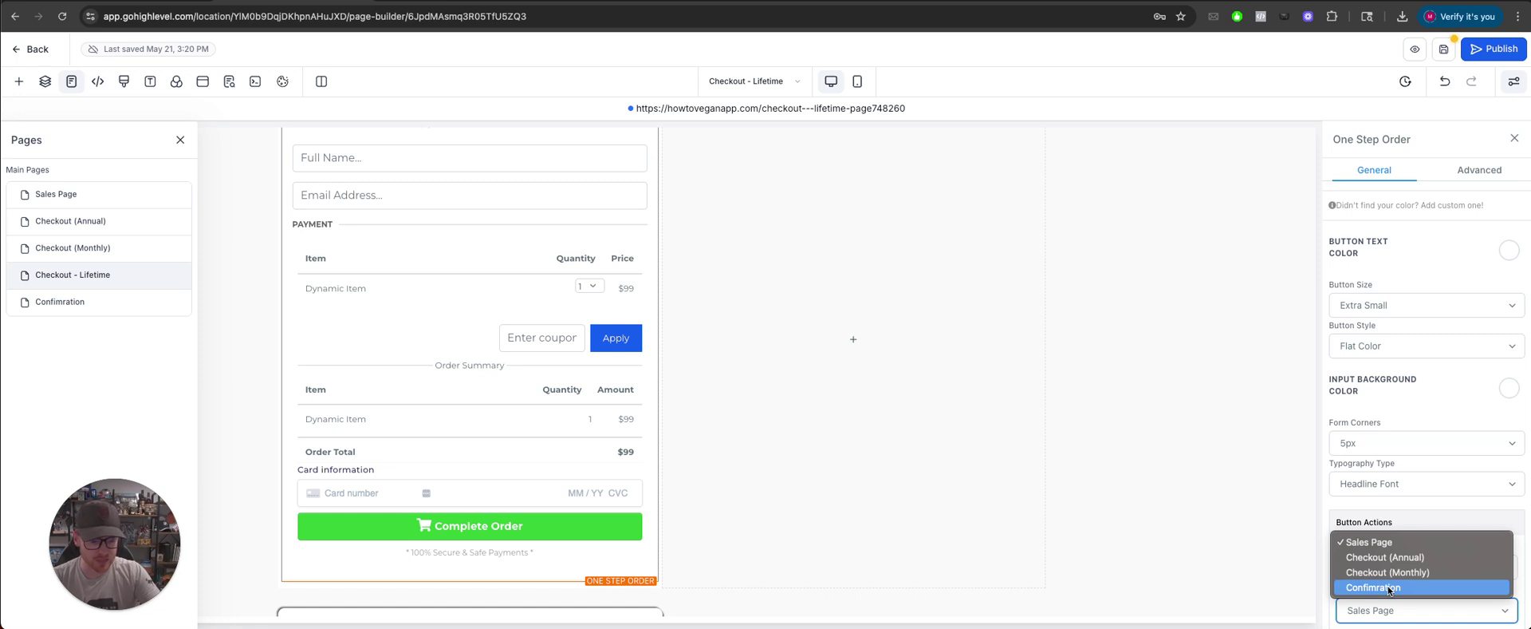
left_click(1394, 619)
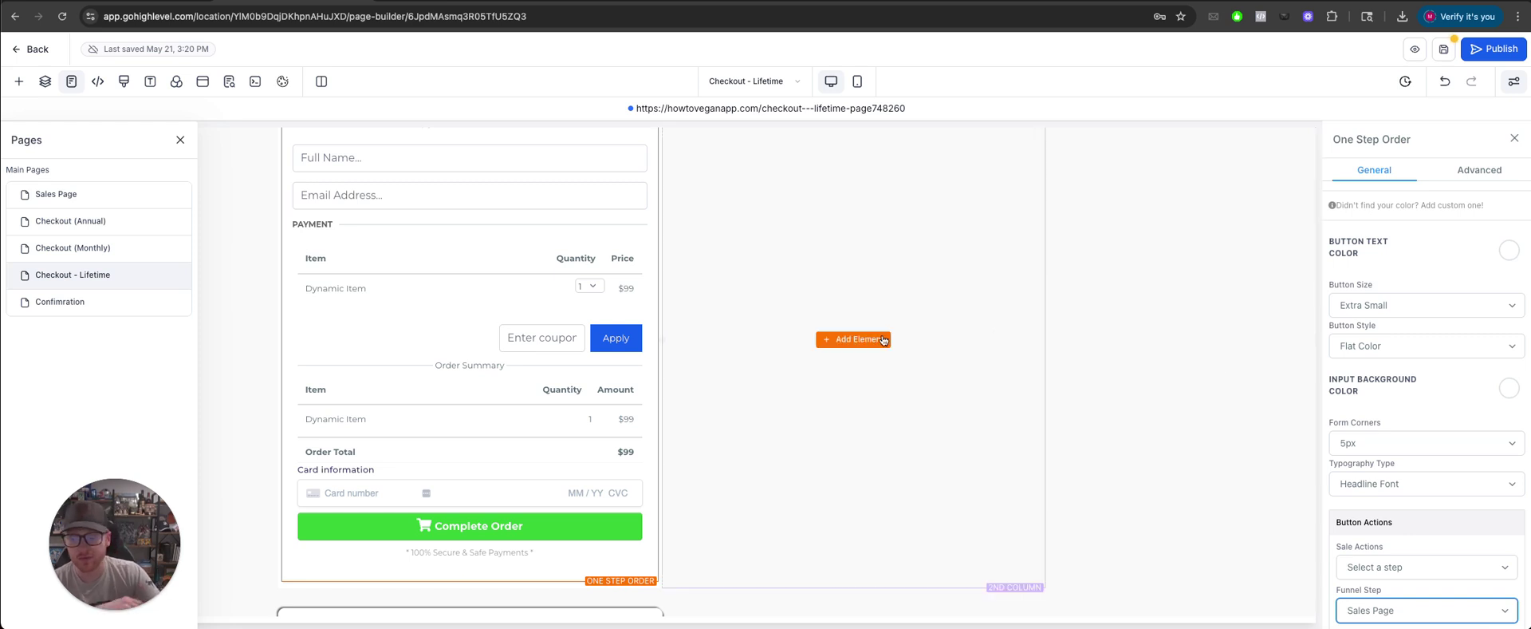
scroll(846, 335, "up", 2)
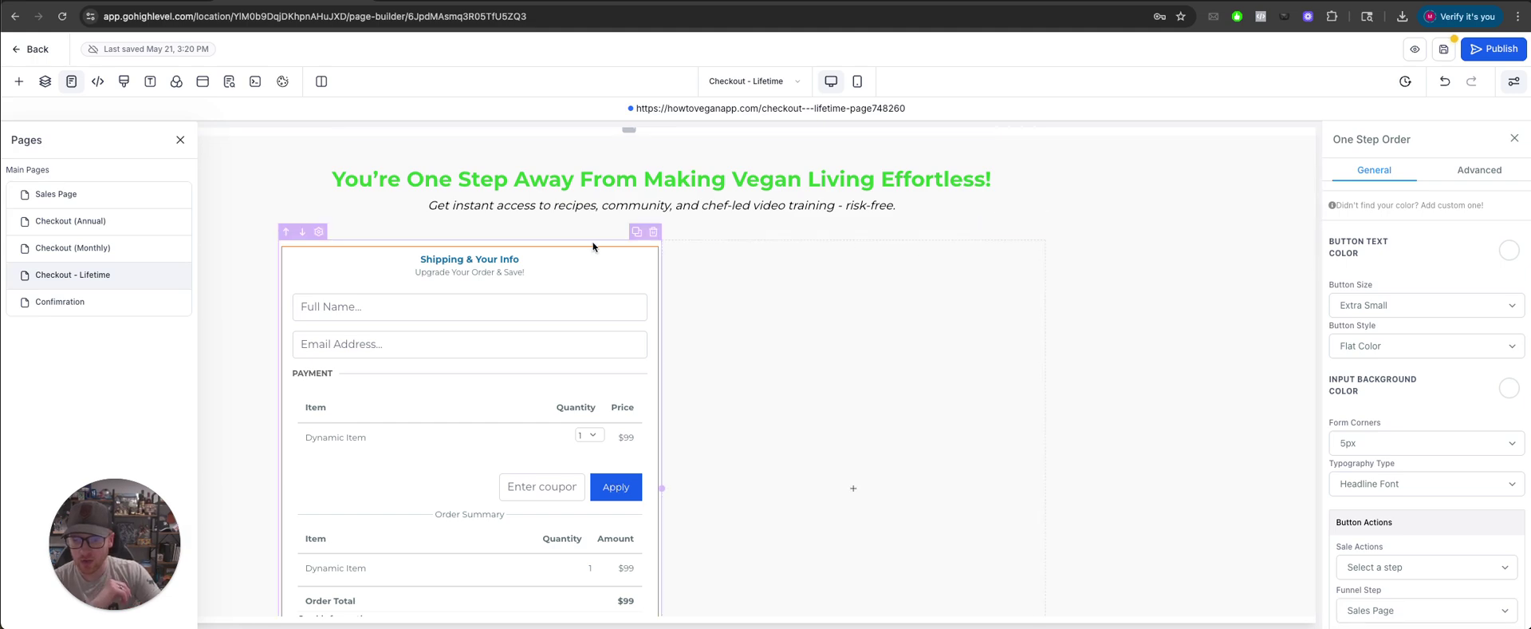
- Offset the order-form column's first box shadow to -2px horizontally and -2px vertically
left_click(646, 243)
scroll(638, 319, "down", 6)
scroll(587, 208, "up", 7)
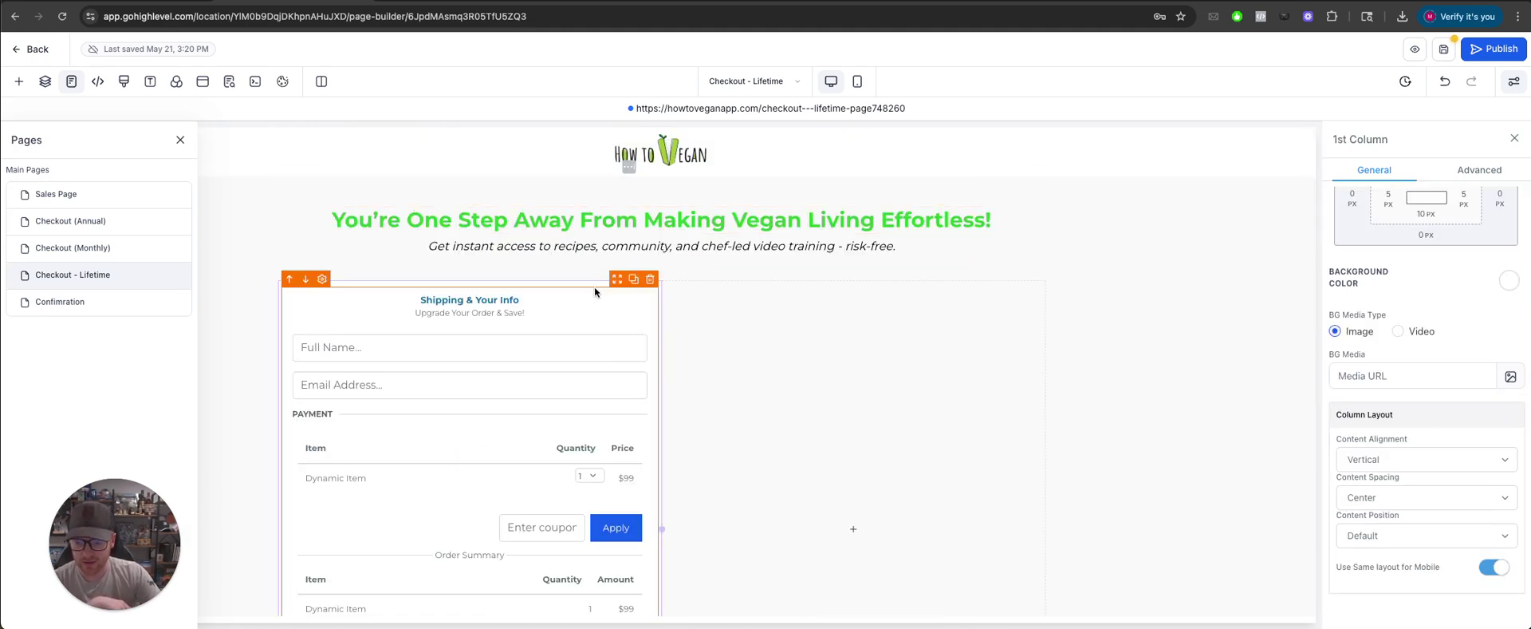
left_click(1480, 170)
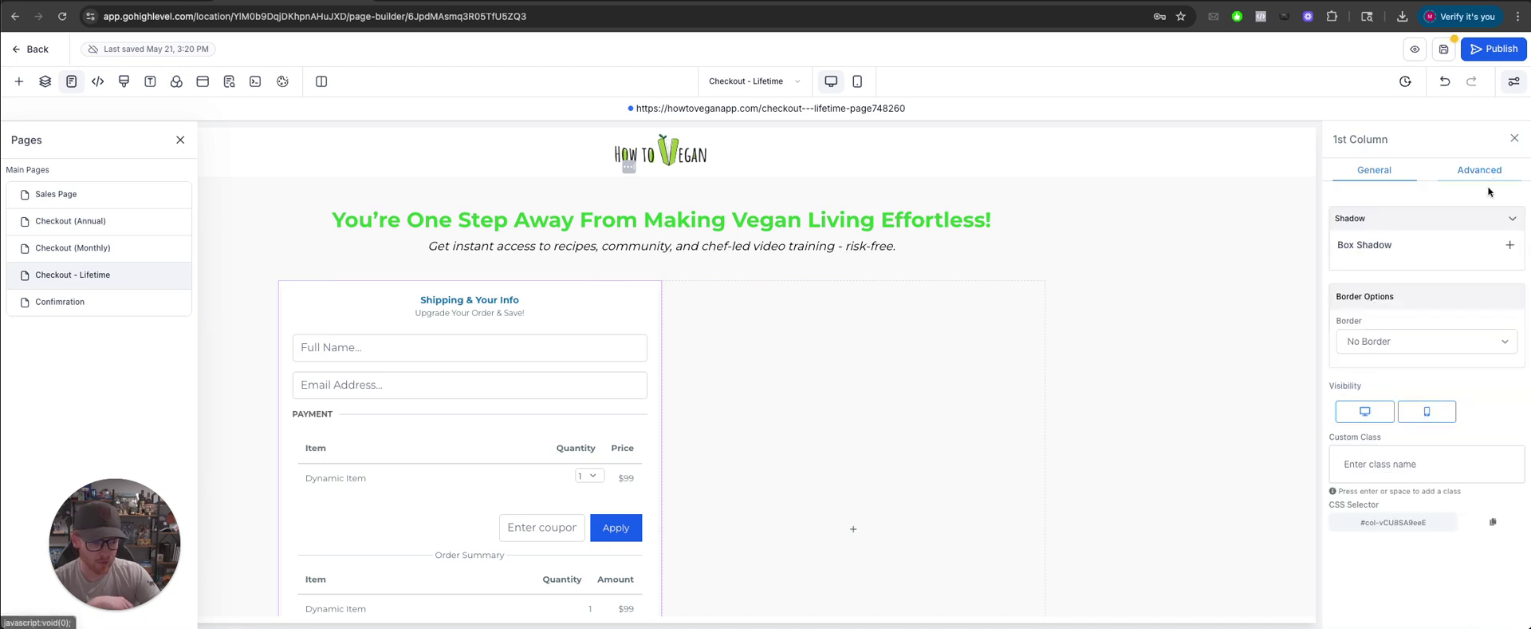
scroll(1495, 287, "up", 2)
left_click(1494, 286)
left_click(1474, 344)
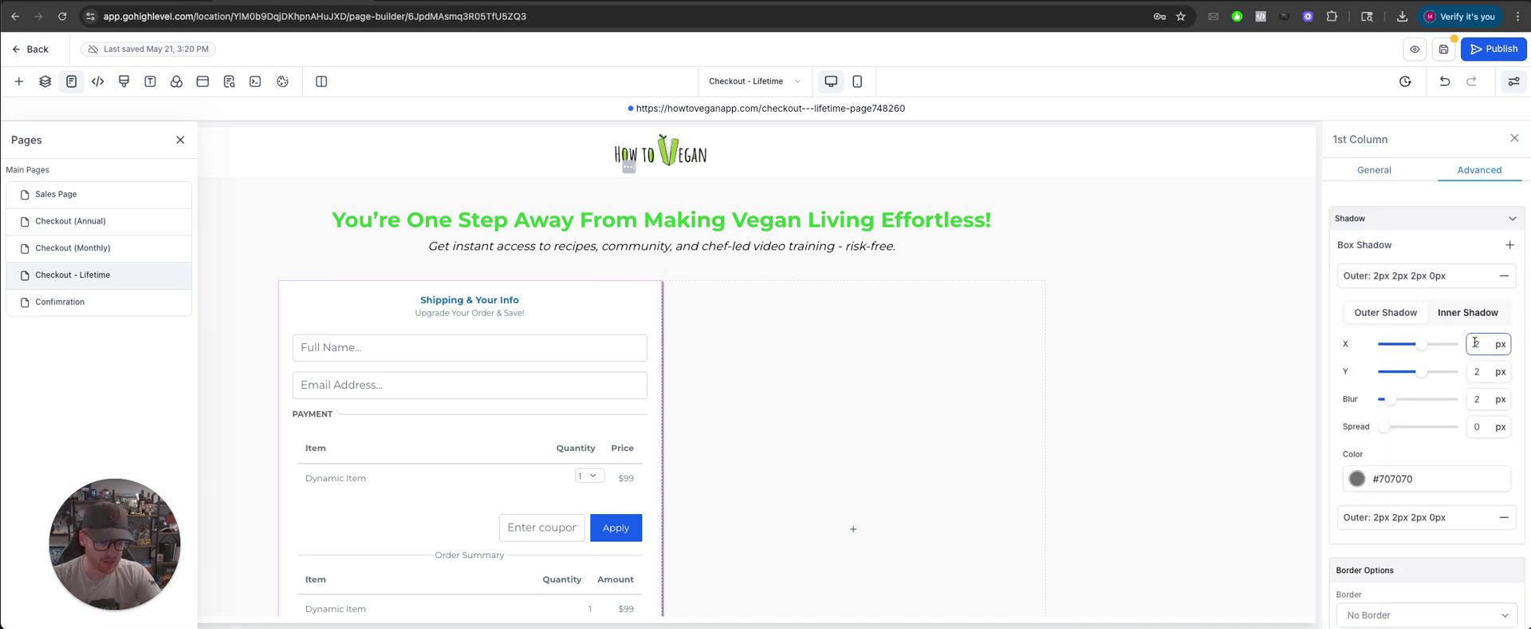
type("-")
left_click(1476, 372)
type("-")
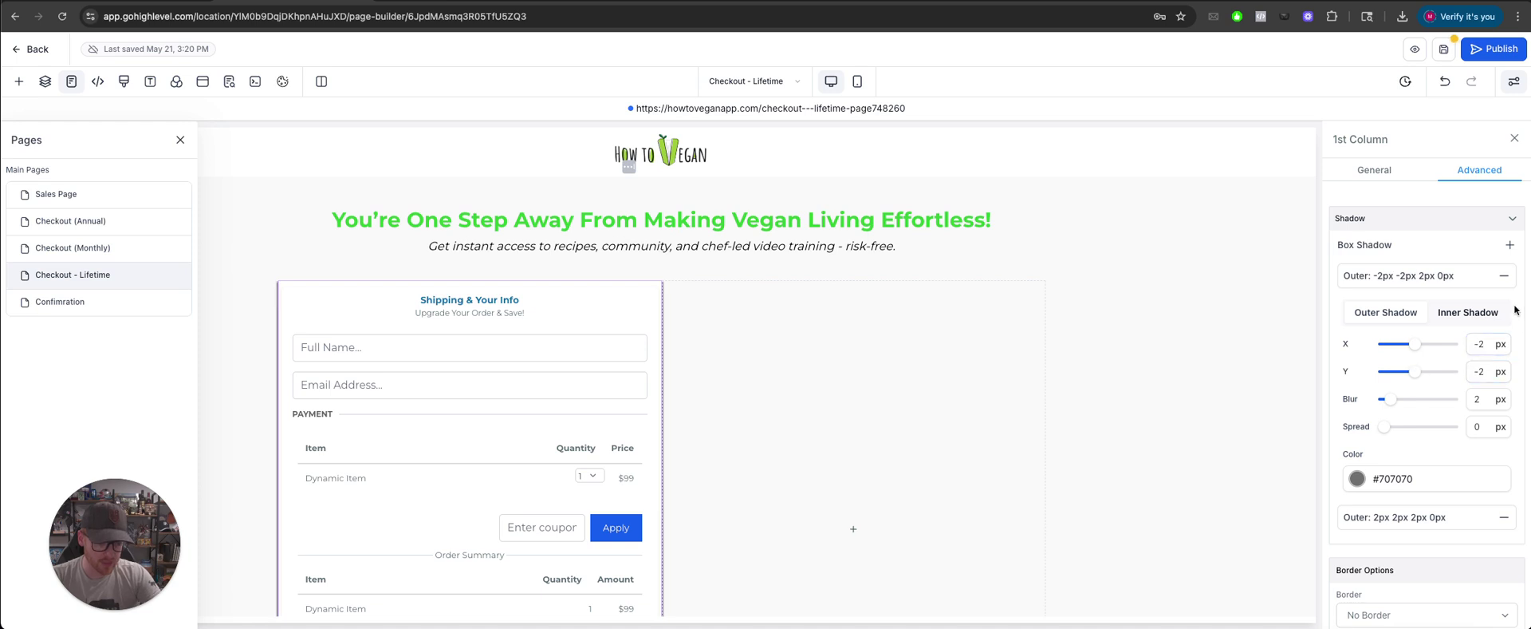
scroll(1482, 387, "down", 1)
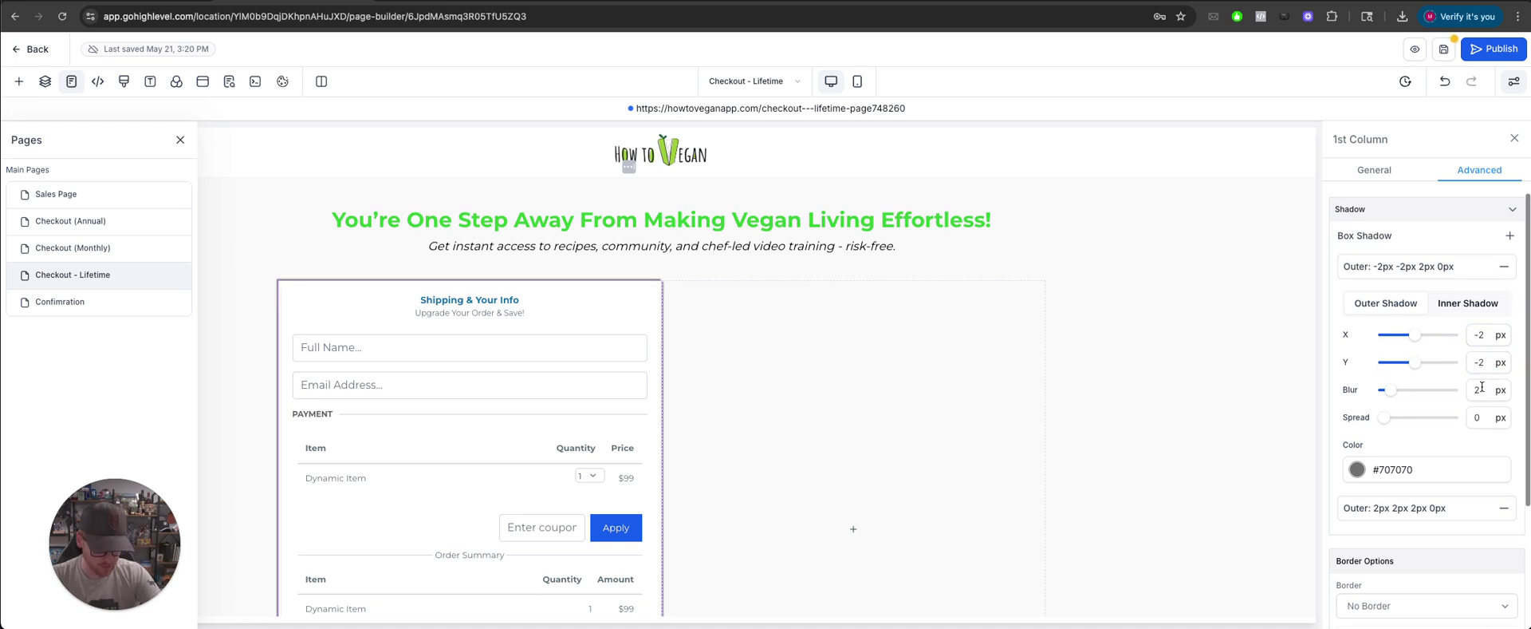
- Give the order-form column a solid 2px black full border
left_click(1358, 177)
left_click(1480, 177)
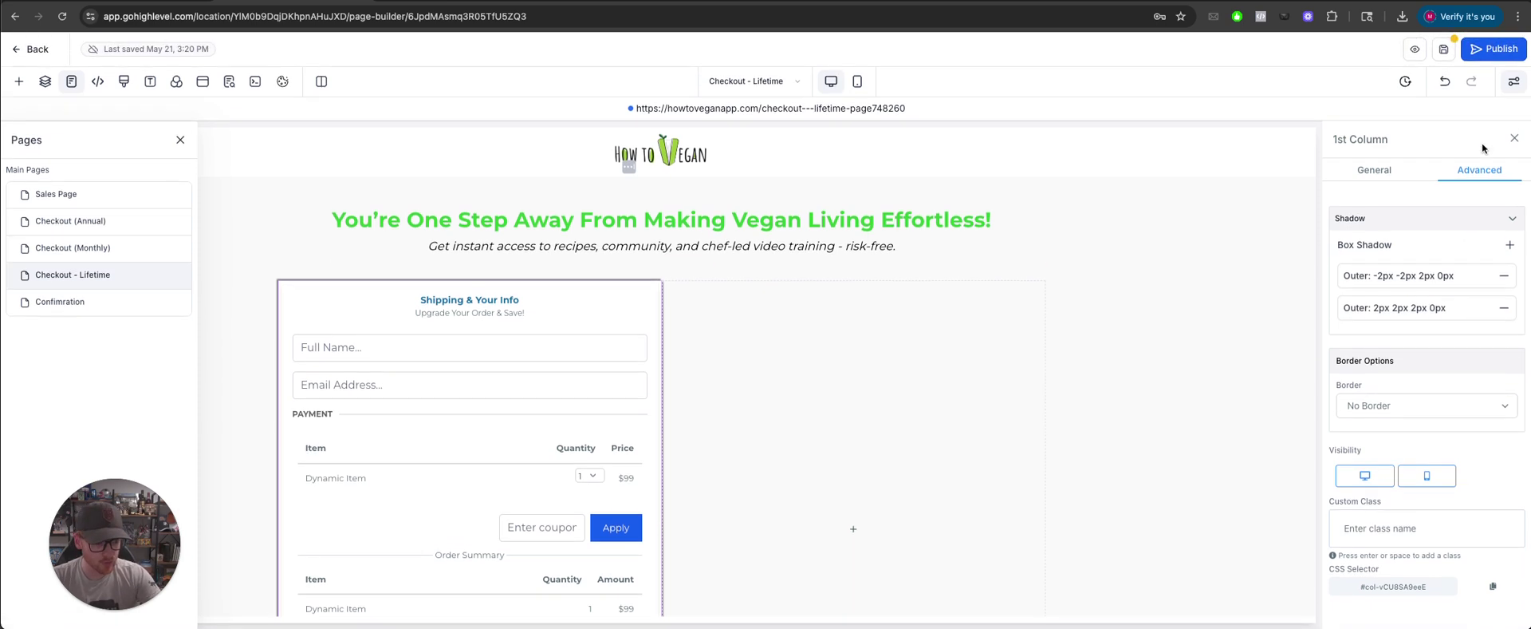
left_click(1488, 406)
left_click(1483, 423)
scroll(1426, 454, "down", 2)
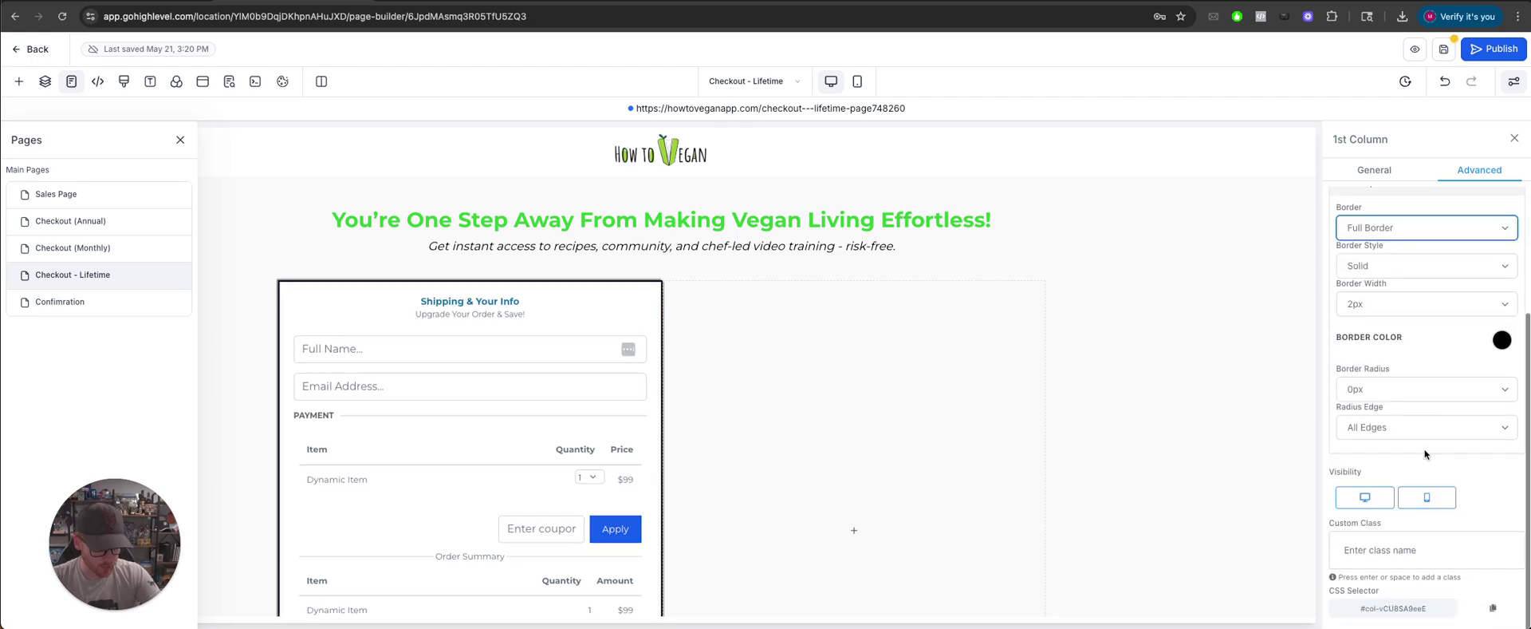
- Close the pages list to view the bordered column
left_click(180, 139)
scroll(861, 311, "down", 6)
scroll(841, 282, "up", 6)
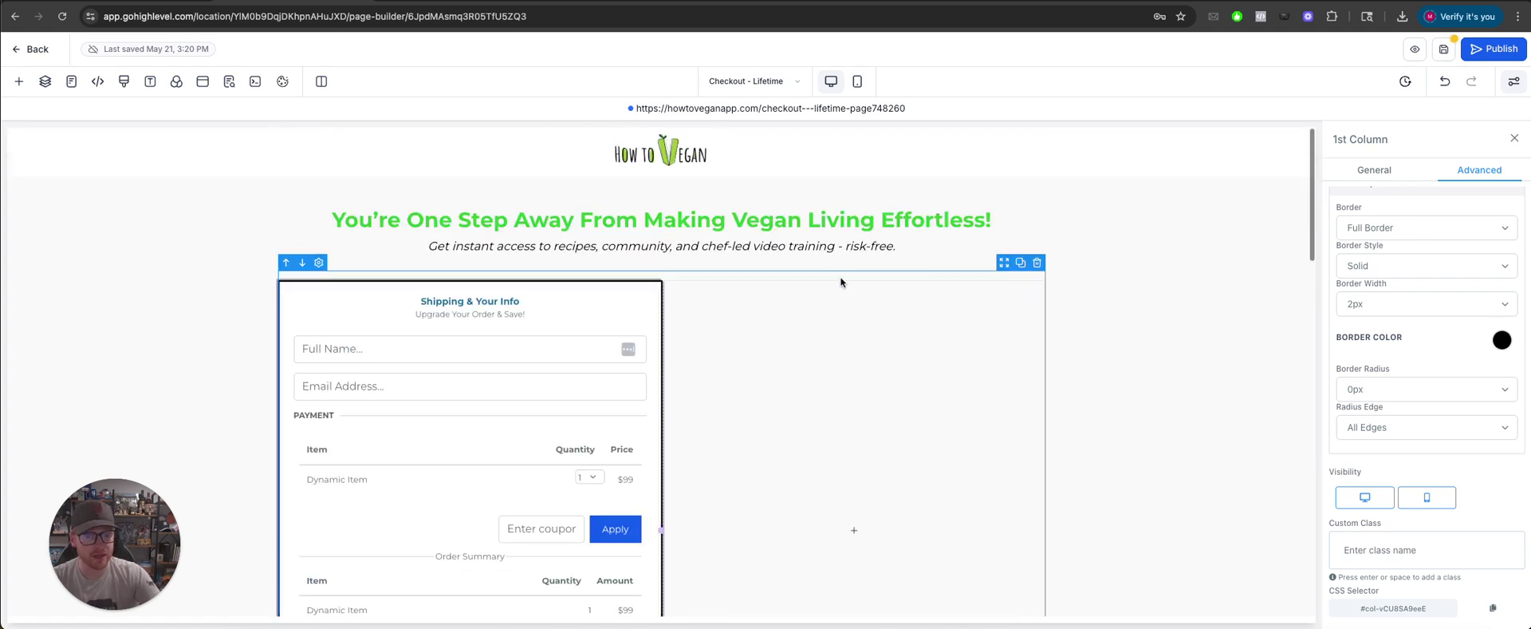
- Search elements for 'im' and drop an Image into the empty second column
scroll(841, 319, "down", 2)
left_click(844, 384)
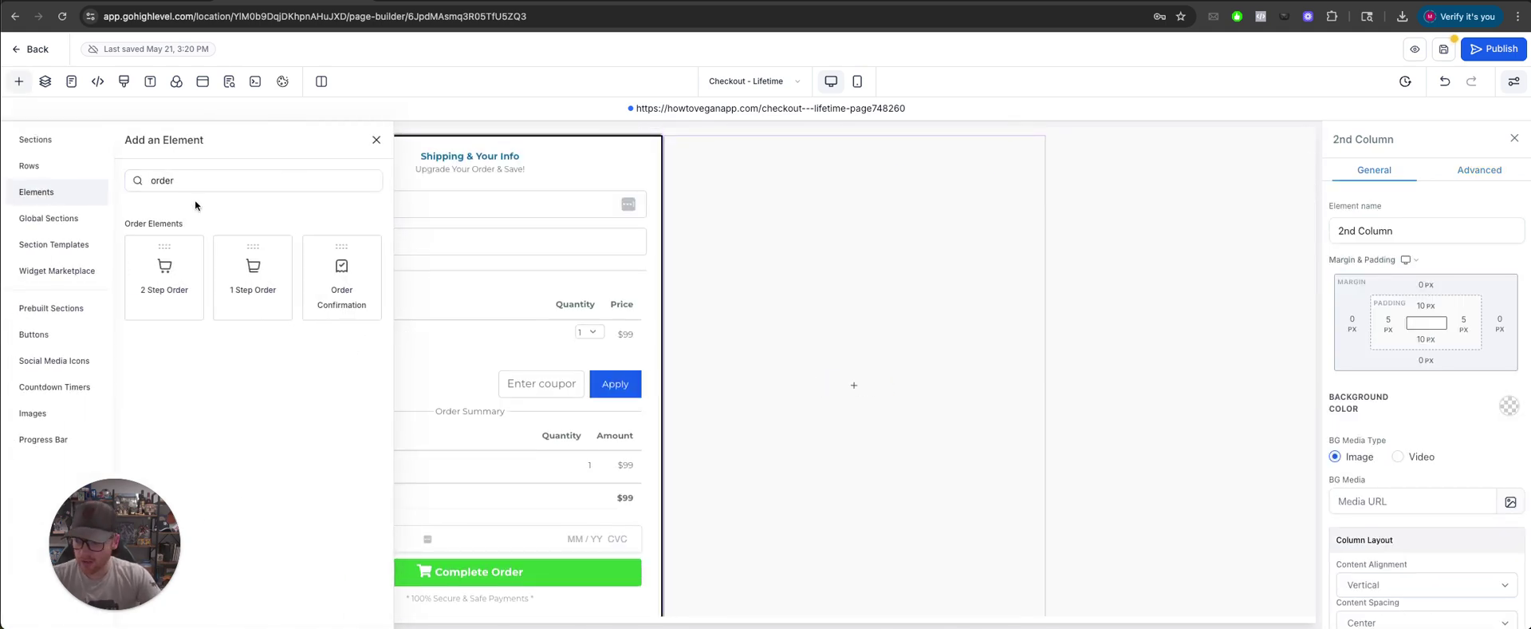
double_click(162, 181)
key("BackSpace")
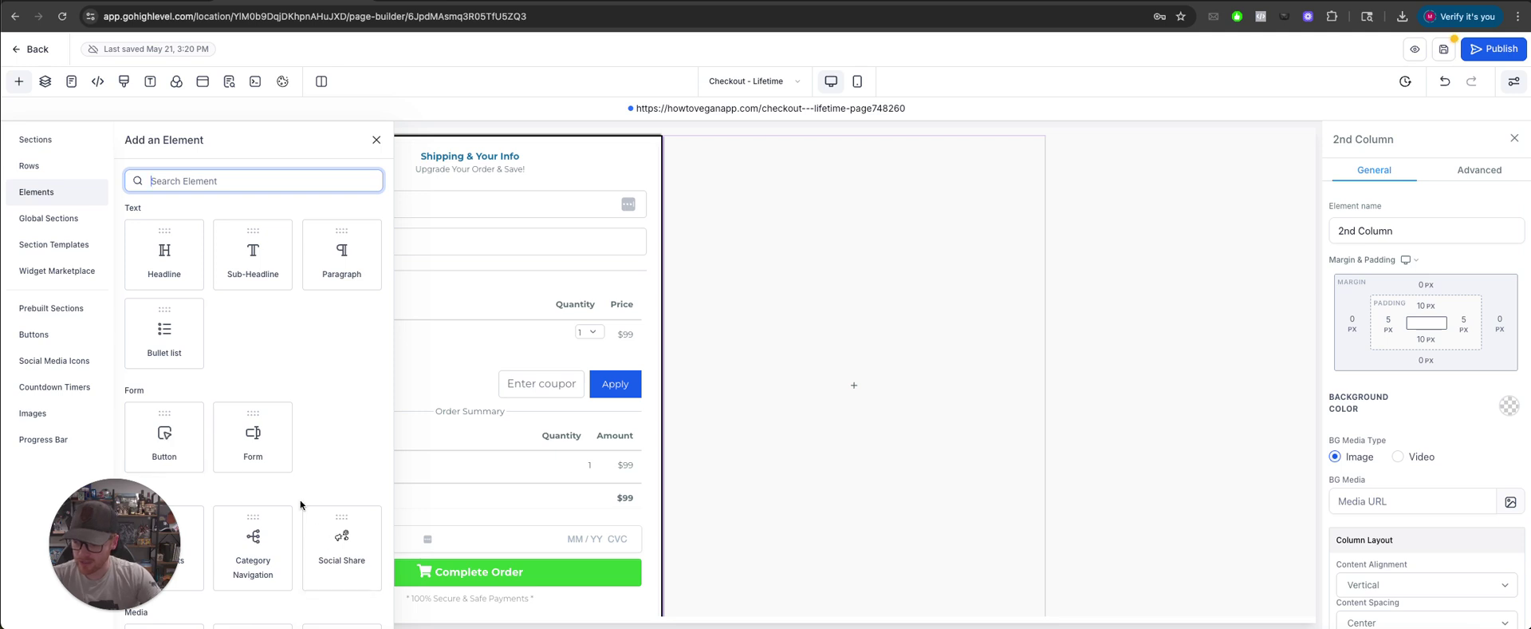
type("im")
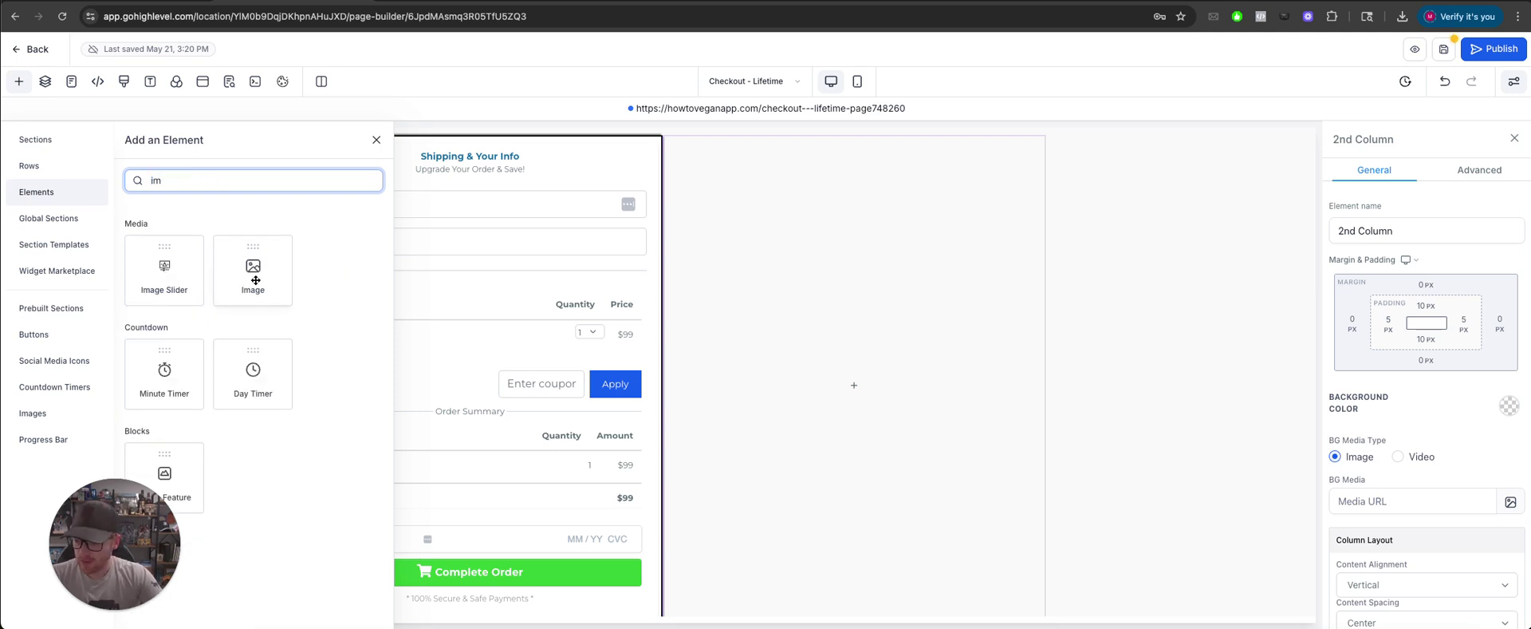
left_click_drag(239, 300, 878, 368)
scroll(878, 368, "down", 5)
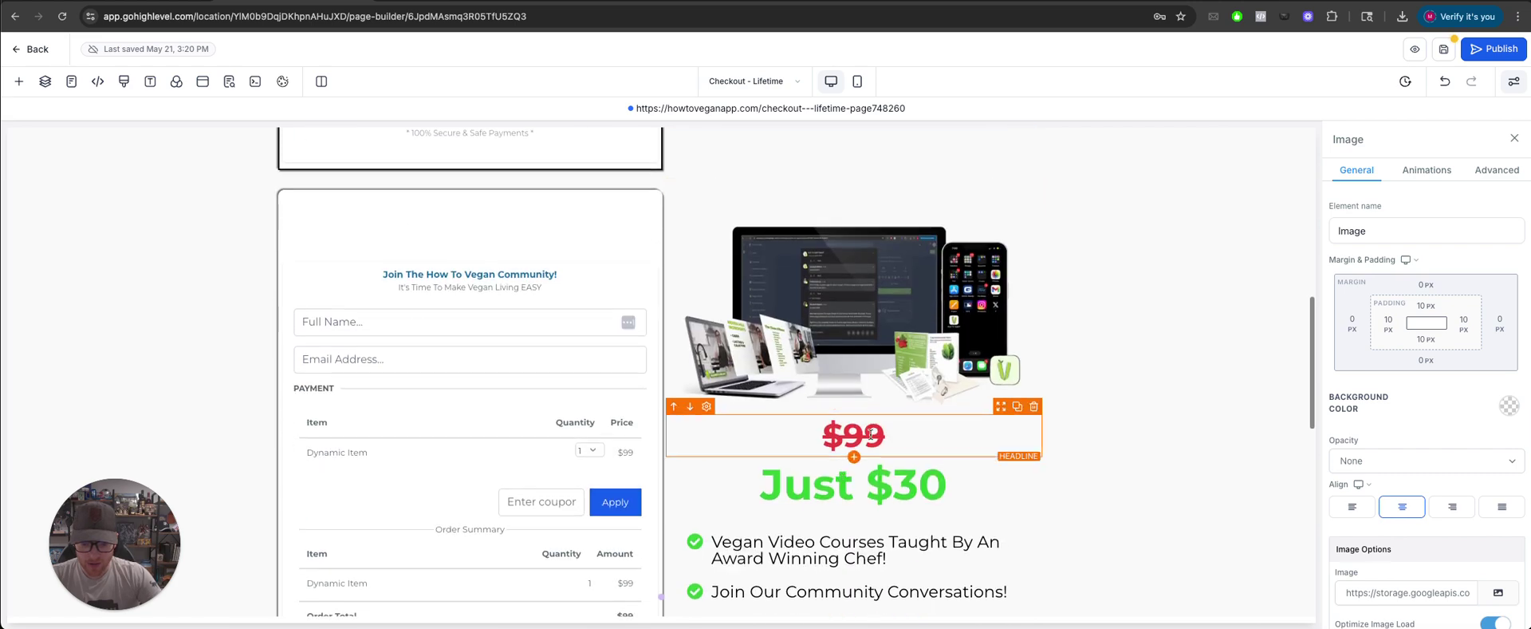
- Inspect the struck-through $99 and Just $30 price headlines
left_click(868, 431)
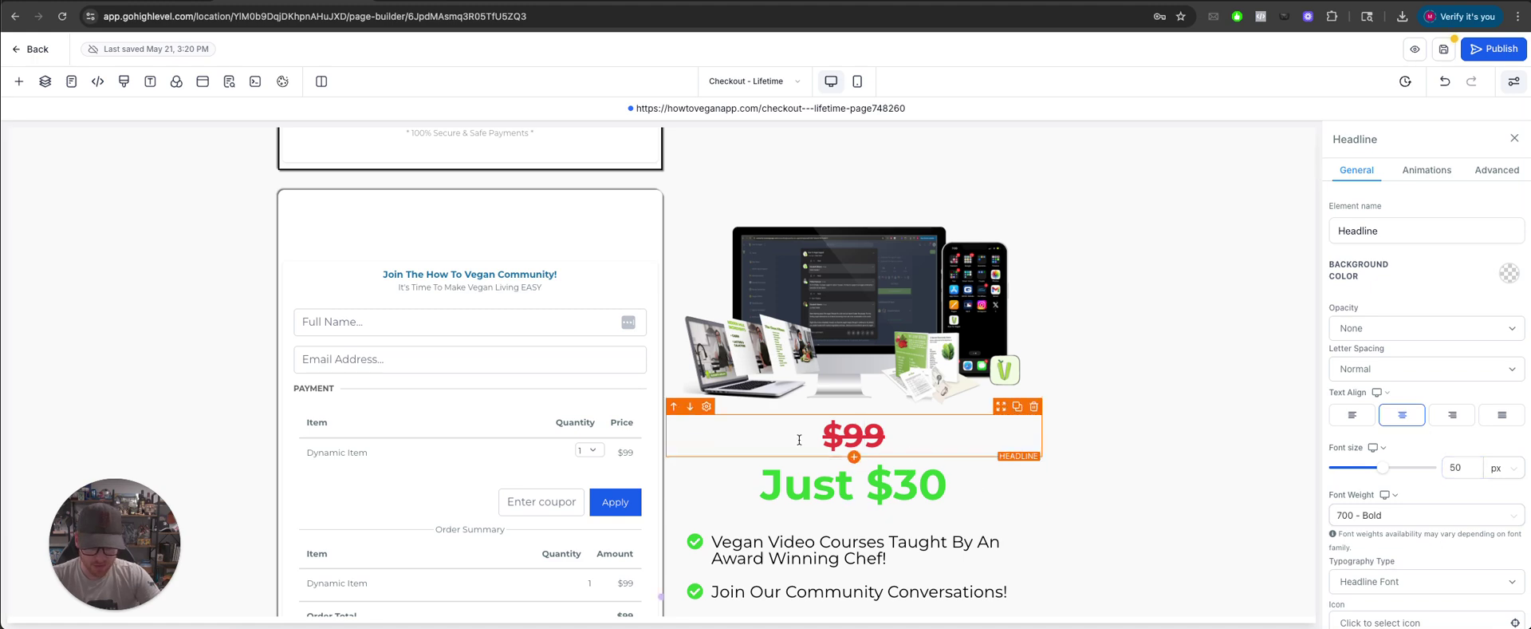
left_click(948, 475)
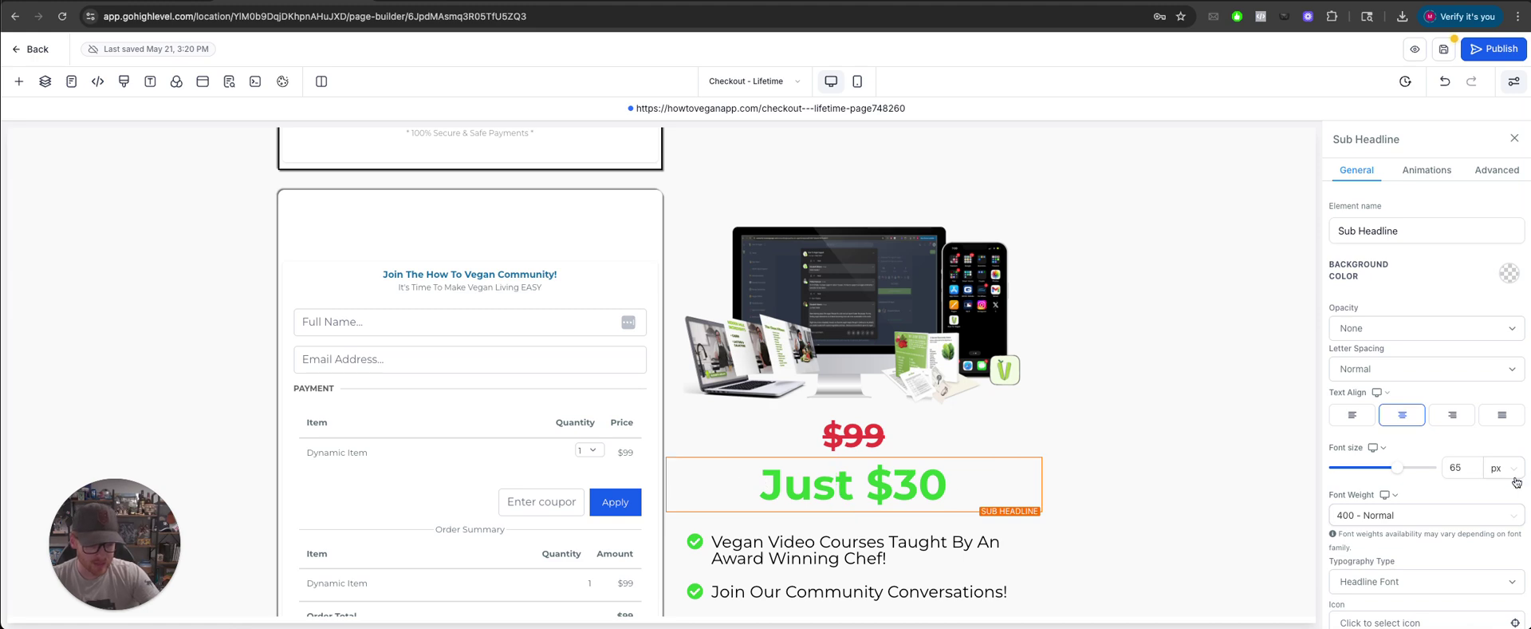
scroll(941, 447, "down", 2)
- Review the included-features bullet list's check-circle icon and colour settings
left_click(941, 448)
scroll(941, 447, "down", 4)
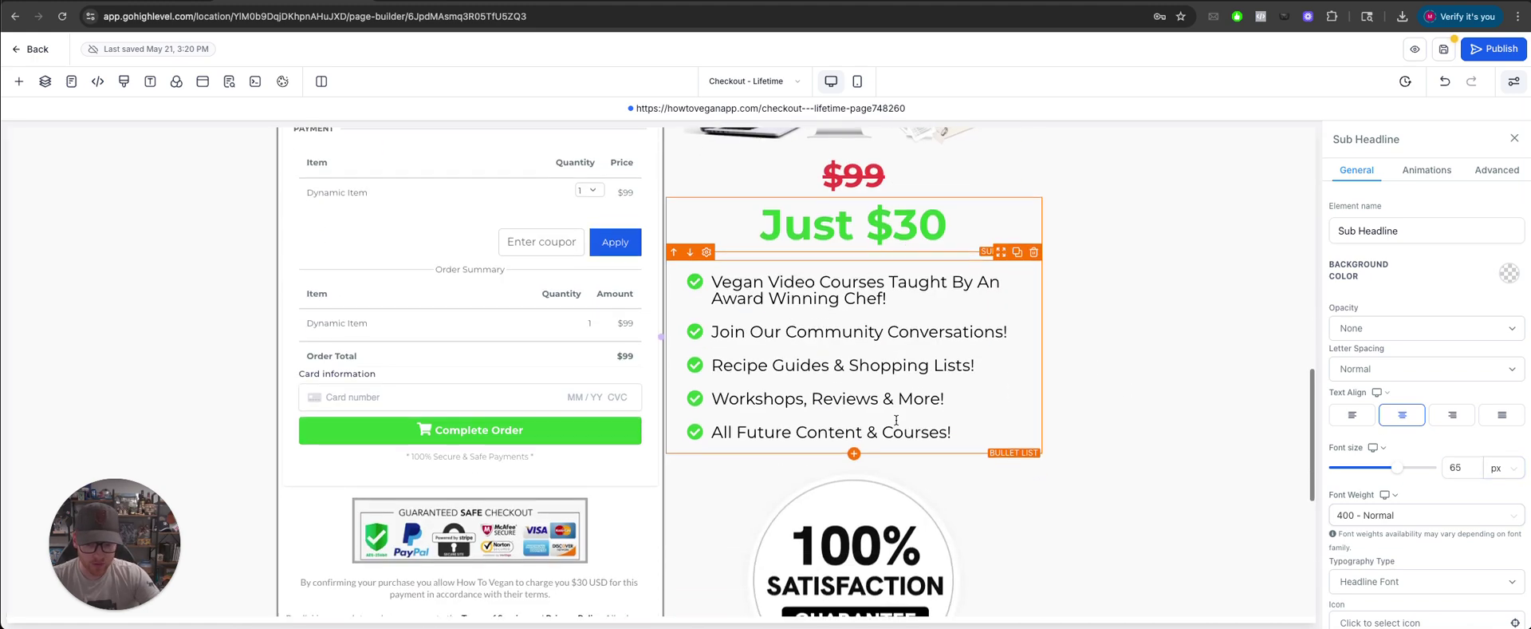
scroll(1397, 407, "down", 5)
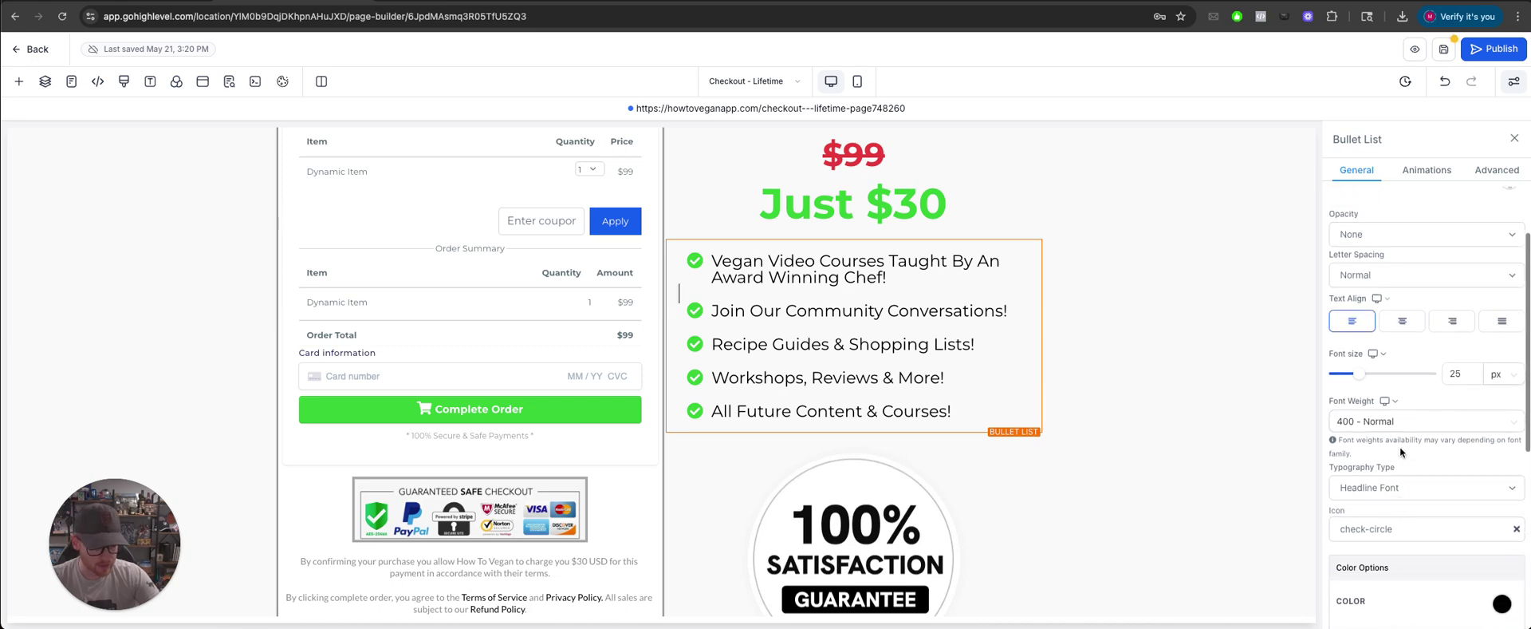
scroll(1401, 431, "up", 6)
left_click(1356, 219)
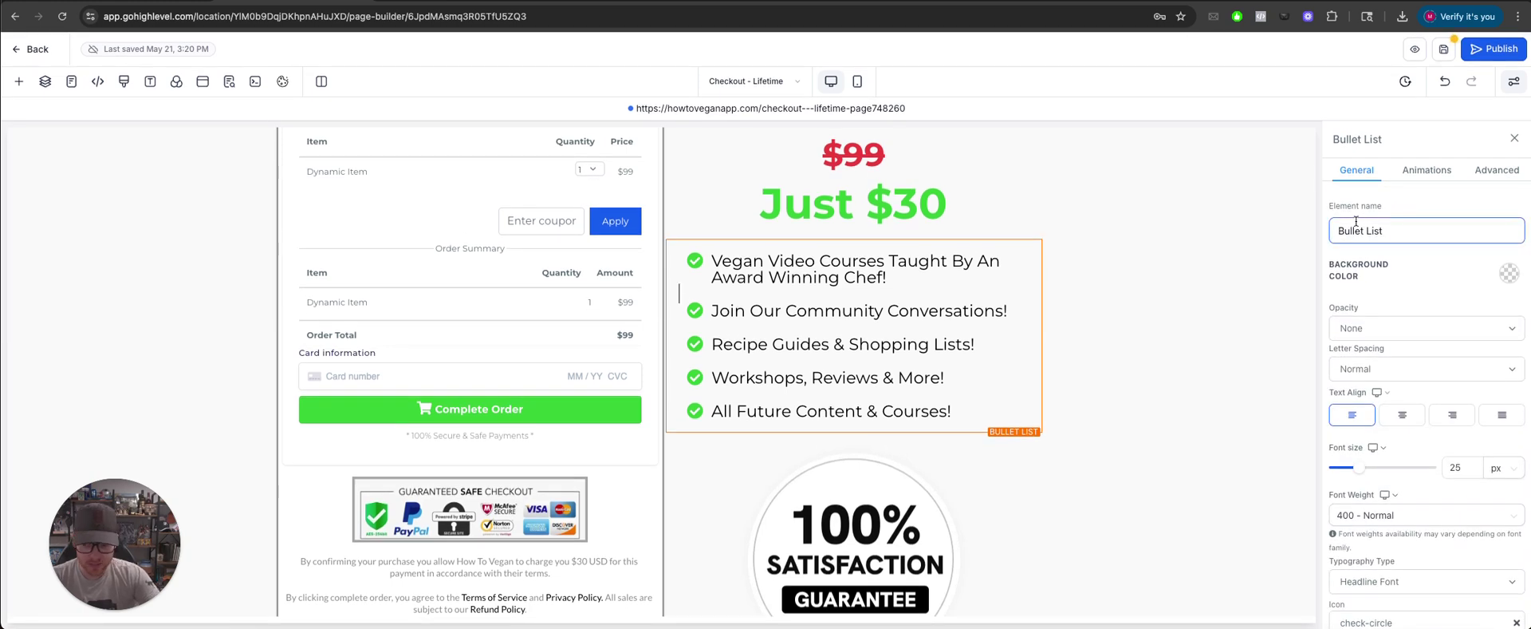
- Clear the 'im' element search to list all elements, and open the bullet icon choices
left_click(19, 81)
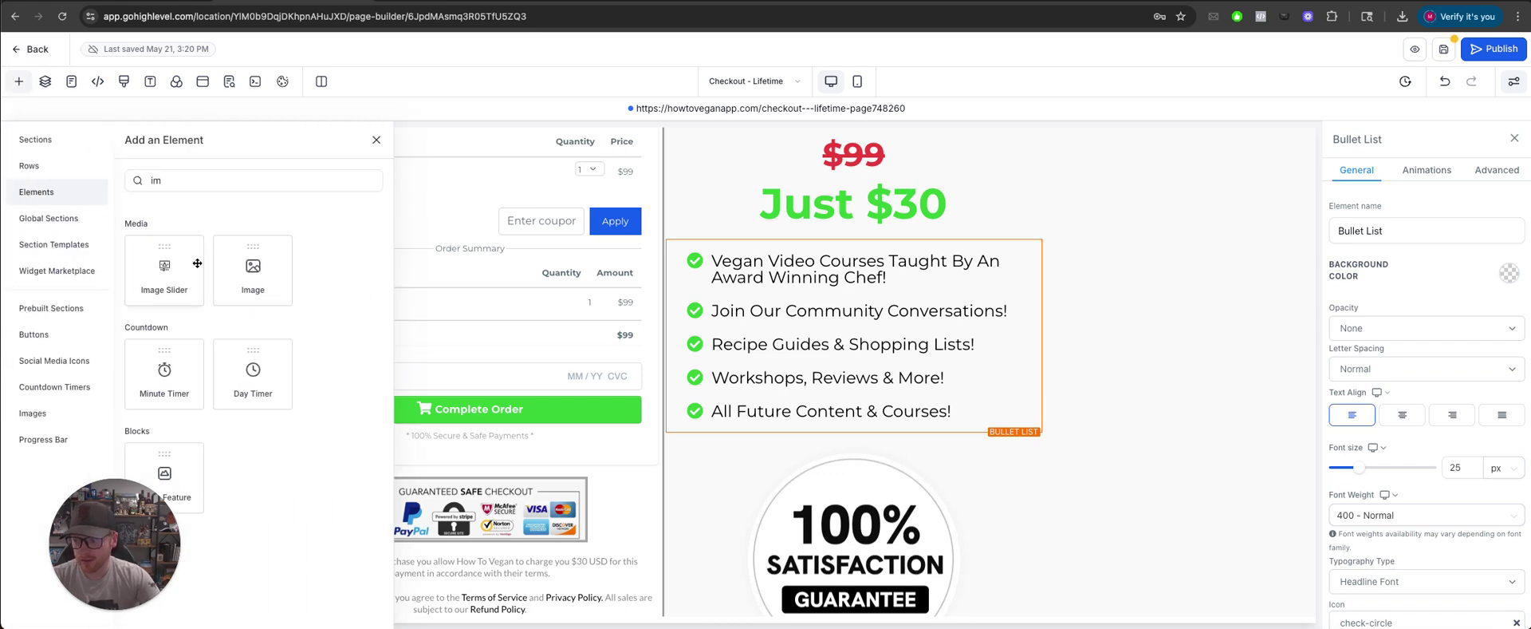
left_click(160, 180)
key("BackSpace")
key("BackSpace")
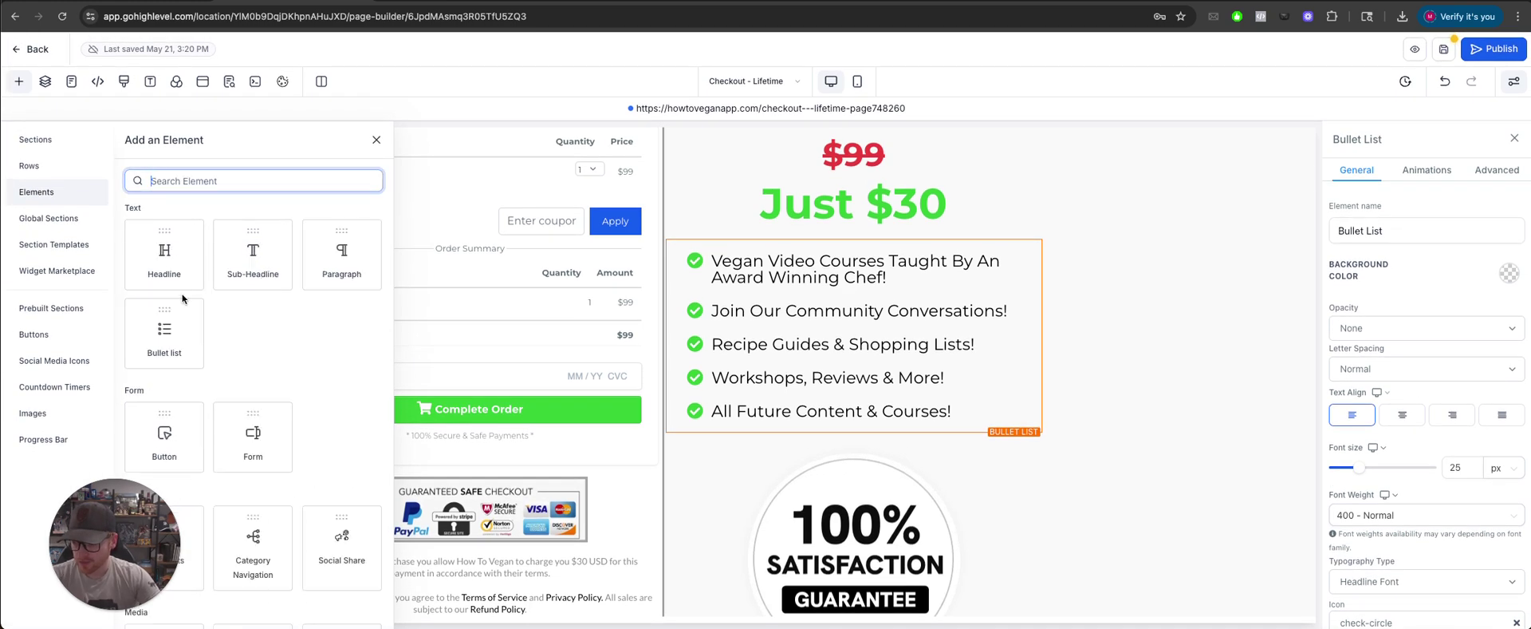
scroll(1491, 322, "down", 5)
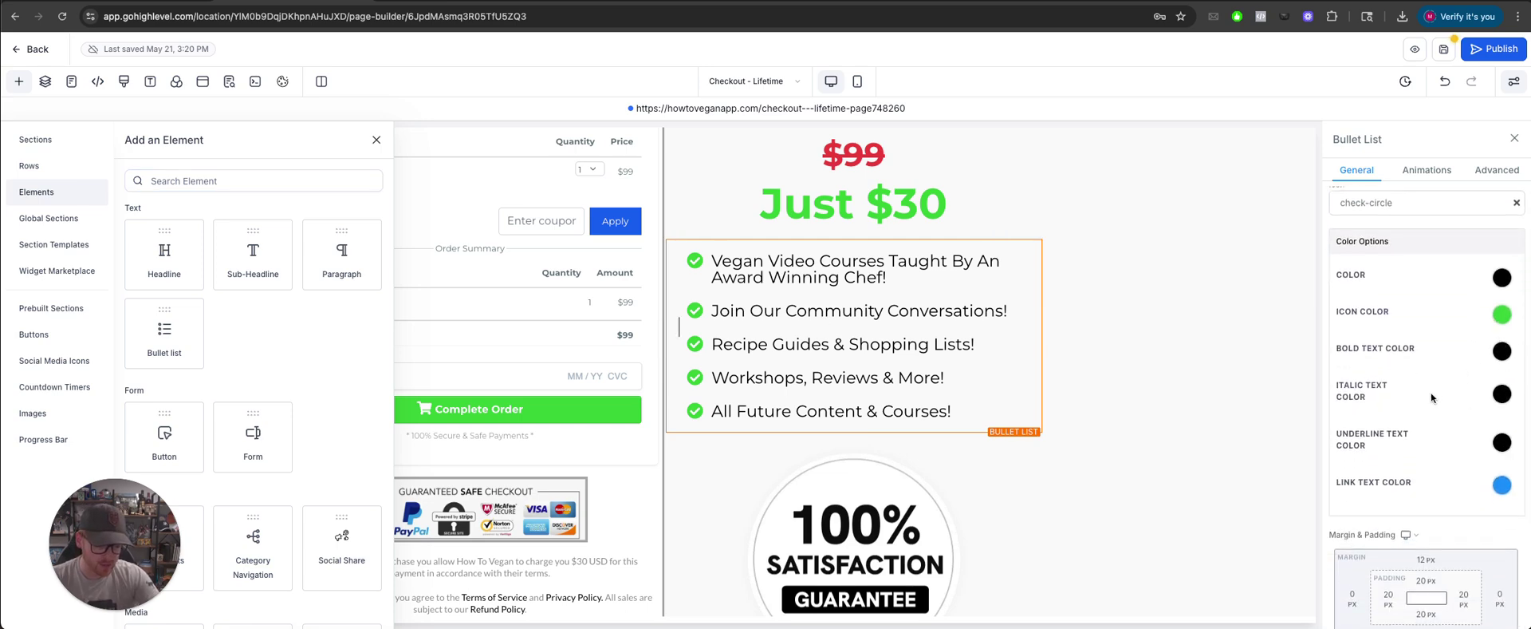
scroll(1430, 397, "up", 3)
scroll(1431, 398, "down", 1)
left_click(1404, 338)
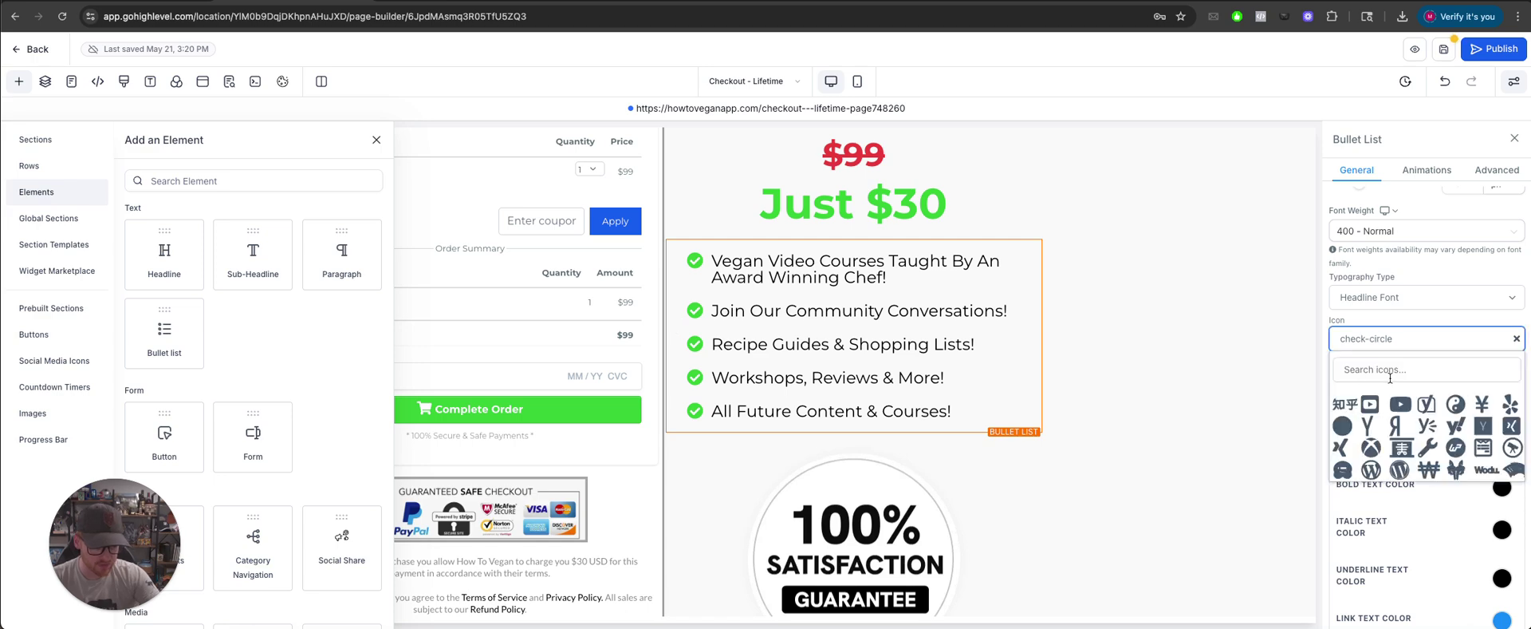
- Check the 100% satisfaction guarantee image and no-questions-asked text settings
left_click(1133, 446)
scroll(812, 378, "down", 2)
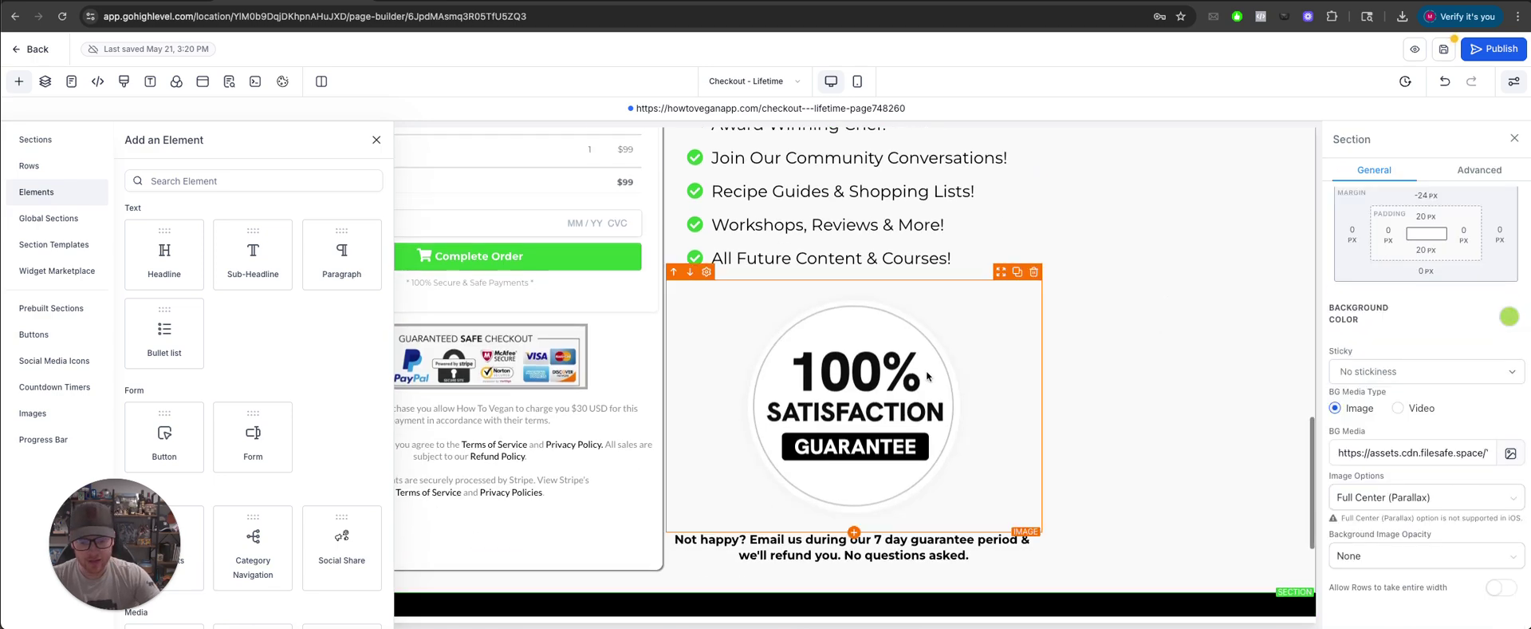
left_click(812, 378)
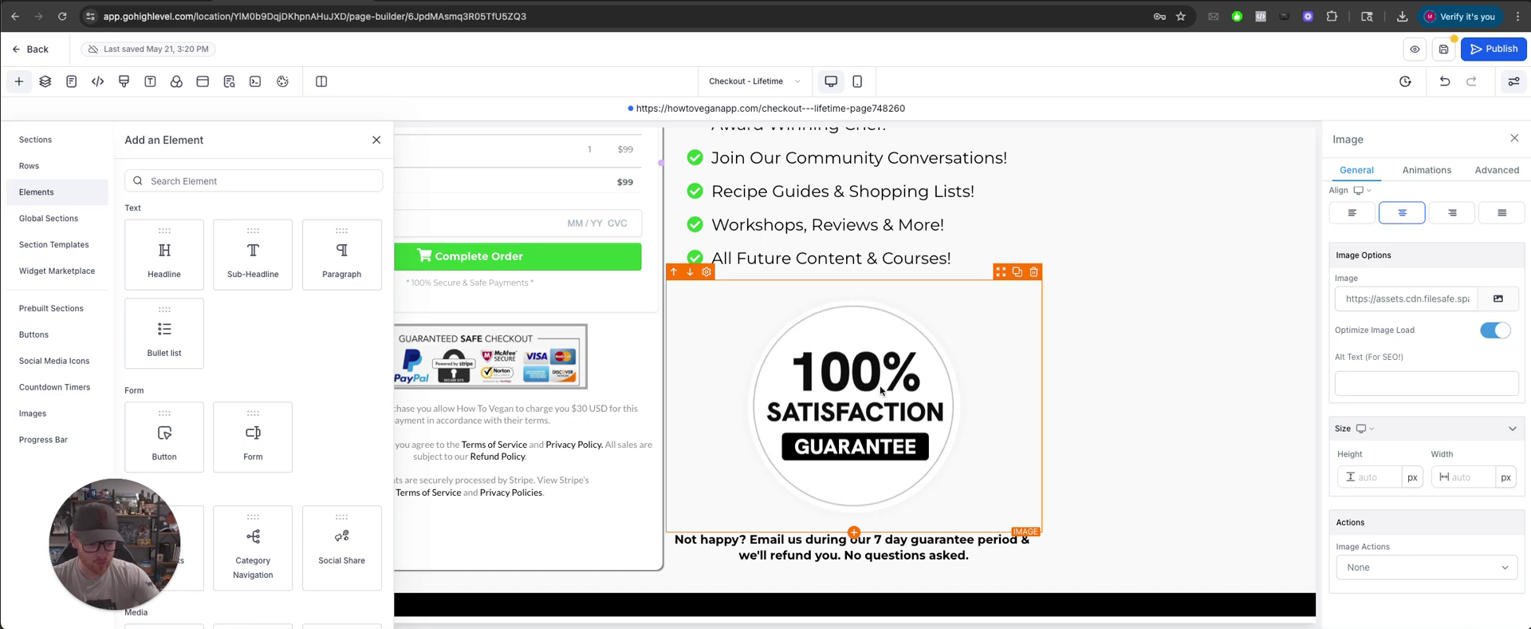
left_click(831, 554)
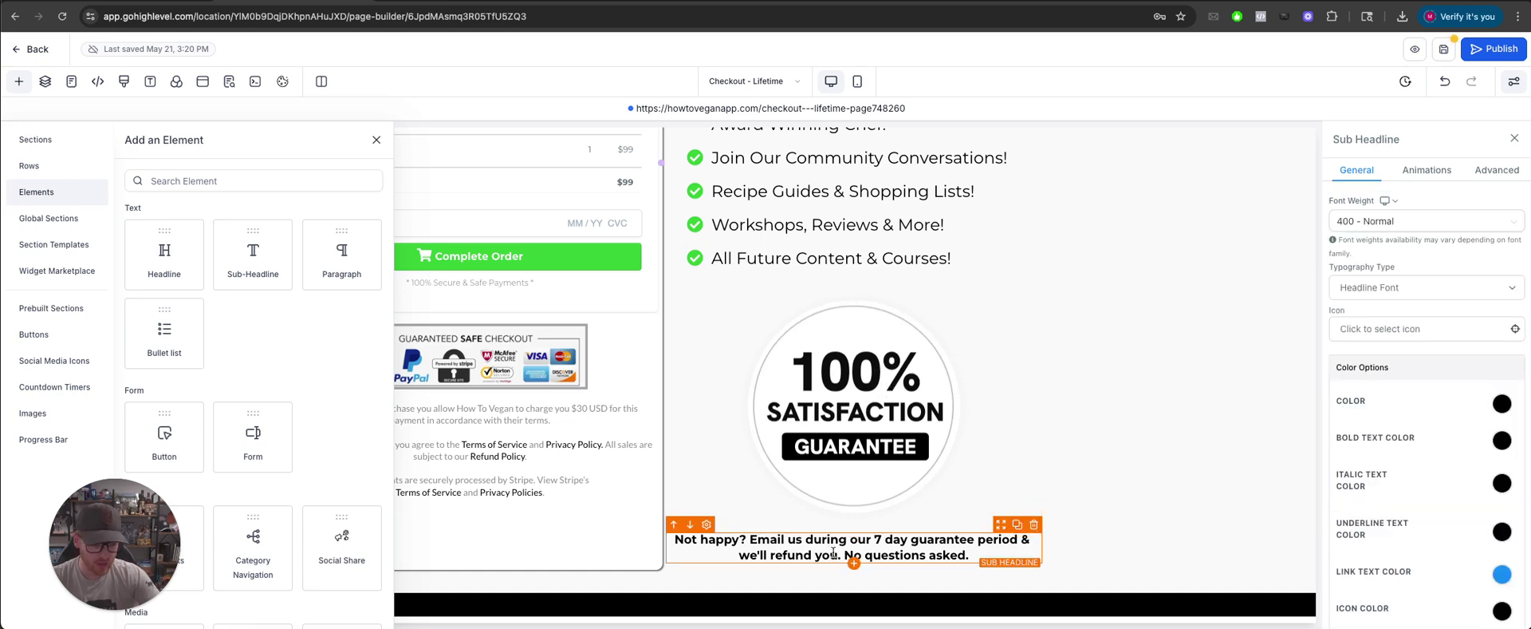
scroll(1417, 416, "down", 2)
scroll(1417, 415, "up", 2)
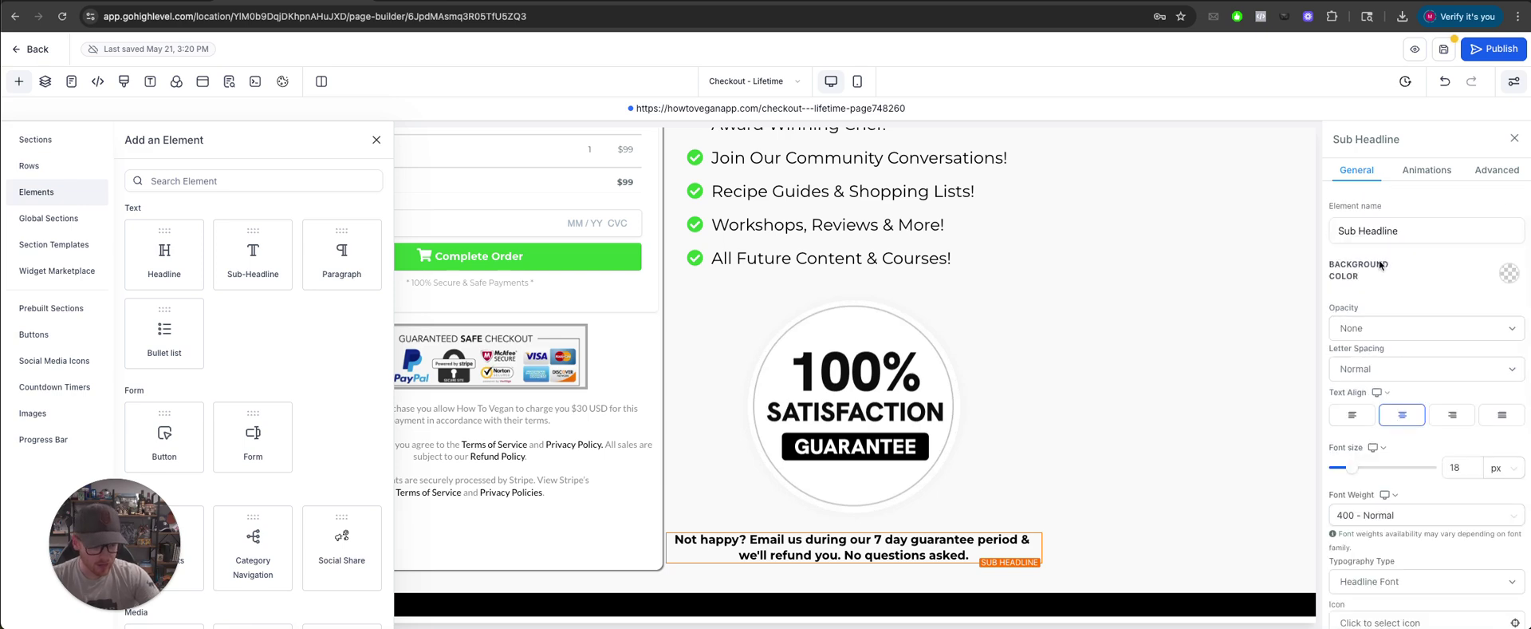
- Close the Add an Element list and select the safe checkout badge
left_click(377, 140)
left_click(437, 362)
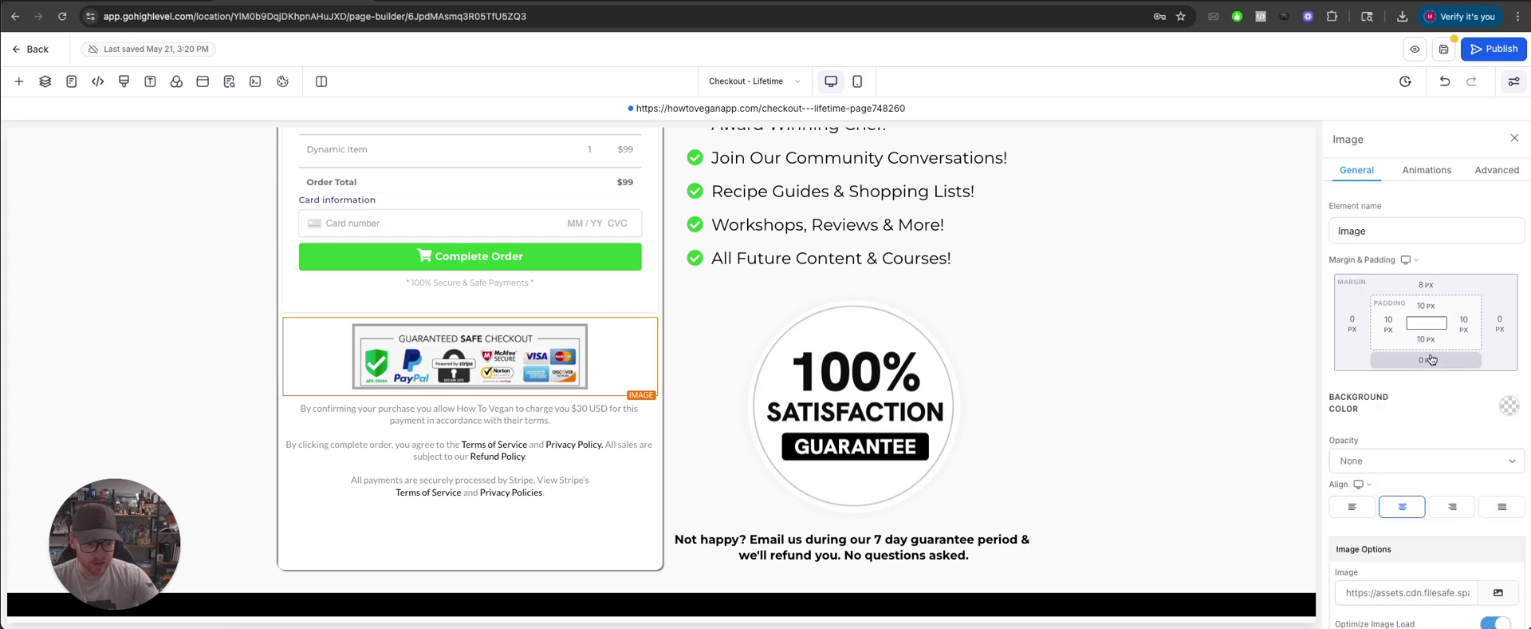
scroll(1395, 375, "down", 2)
left_click(18, 80)
scroll(267, 424, "down", 3)
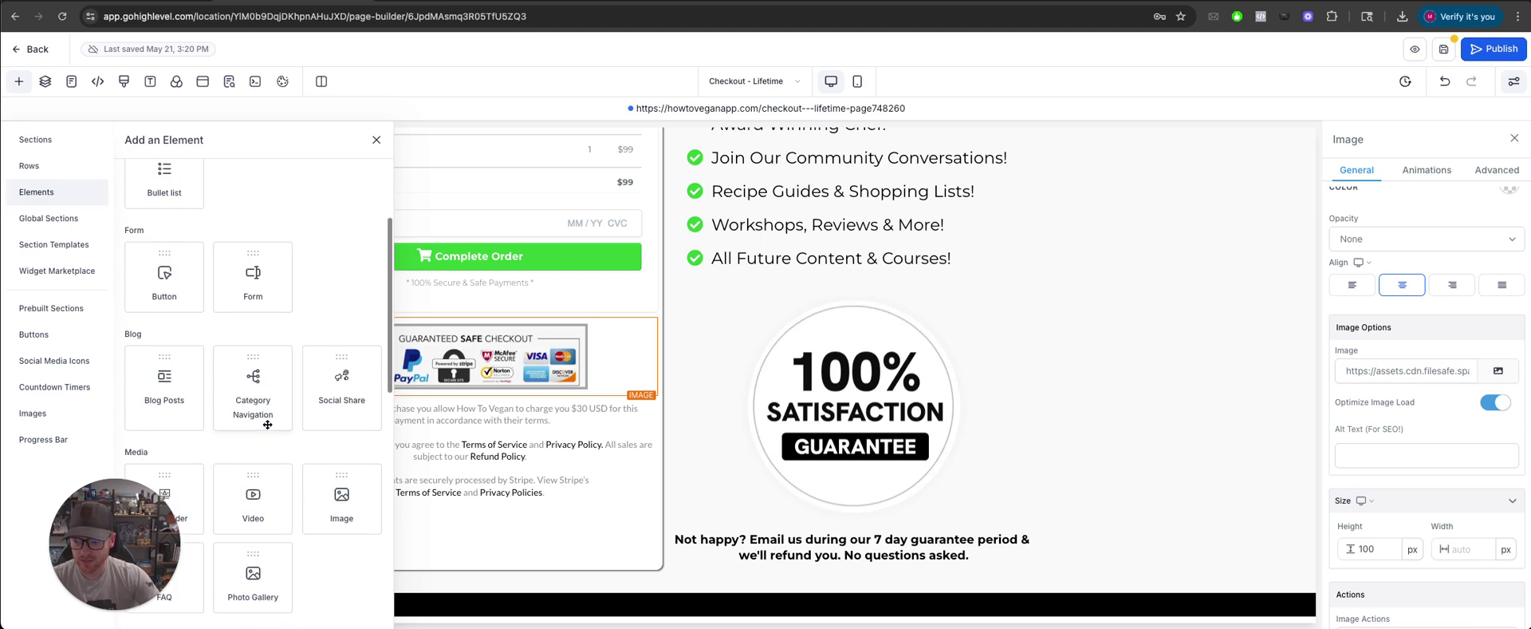
scroll(267, 424, "down", 3)
left_click_drag(345, 390, 477, 367)
left_click(1503, 370)
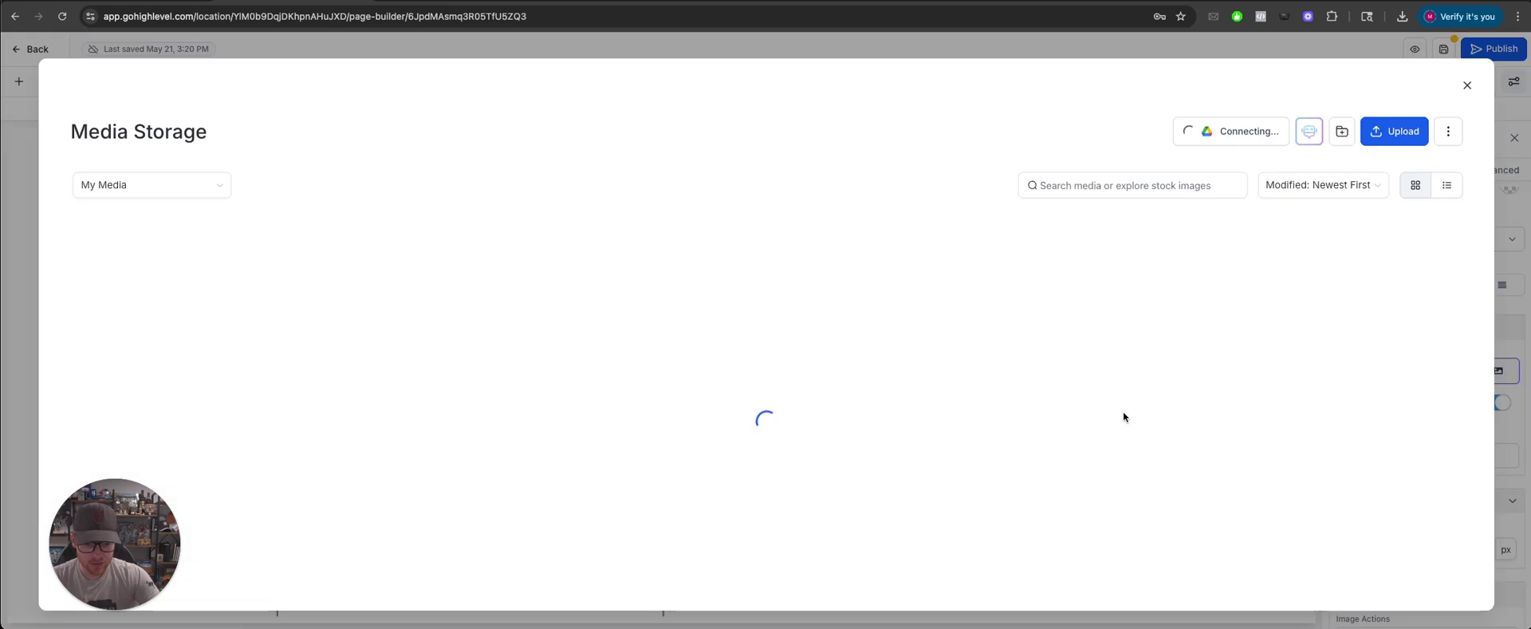
left_click(1468, 84)
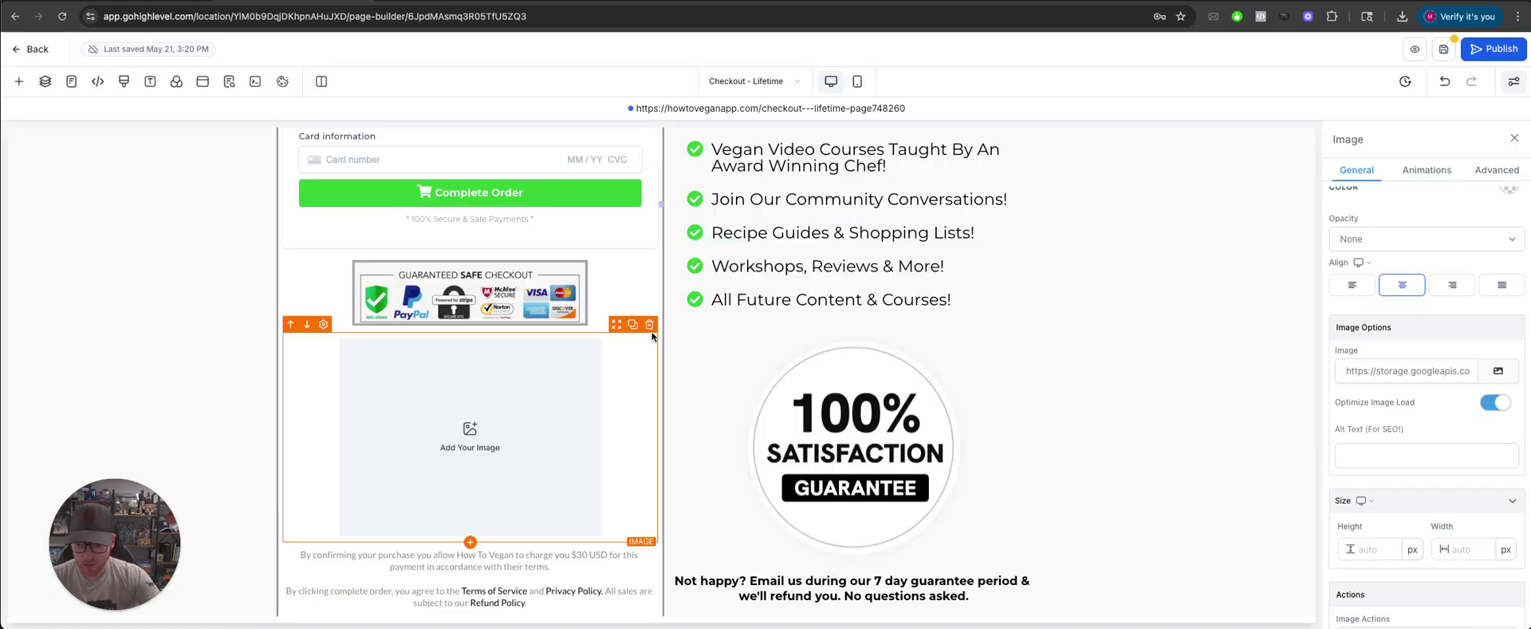
left_click(649, 325)
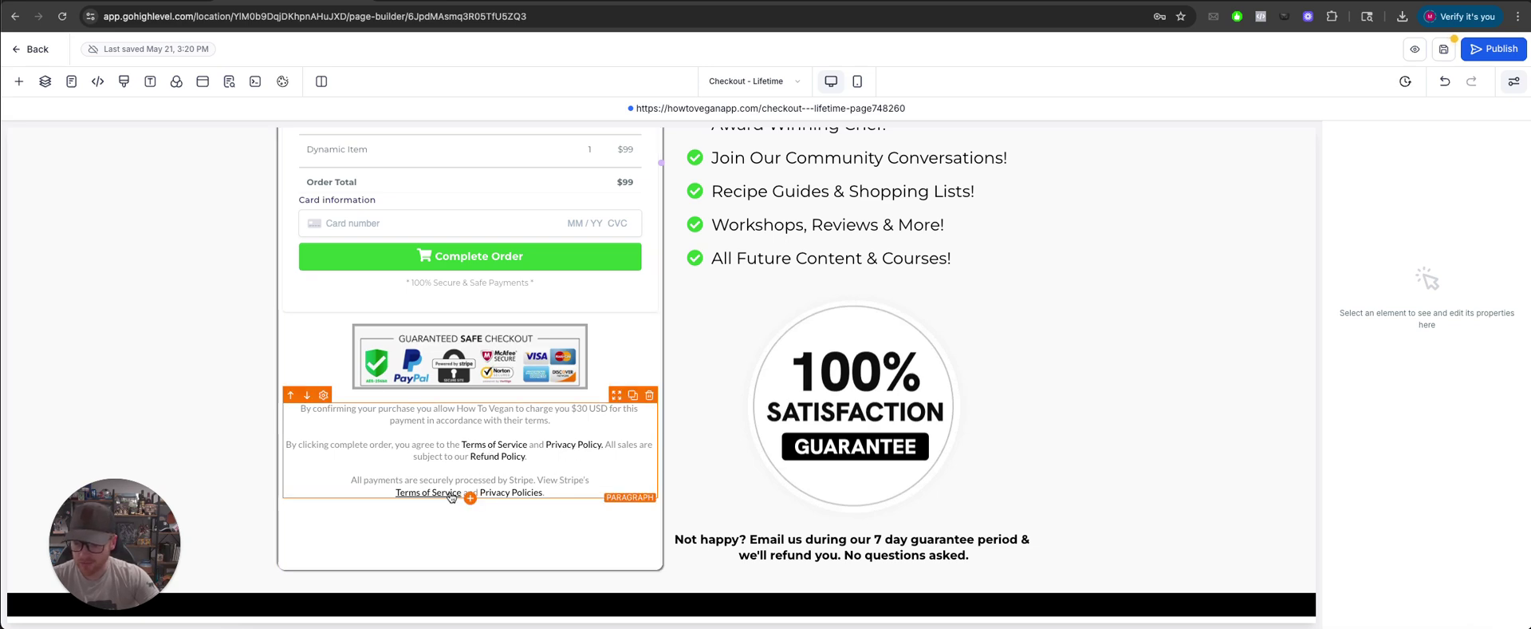
scroll(427, 484, "down", 3)
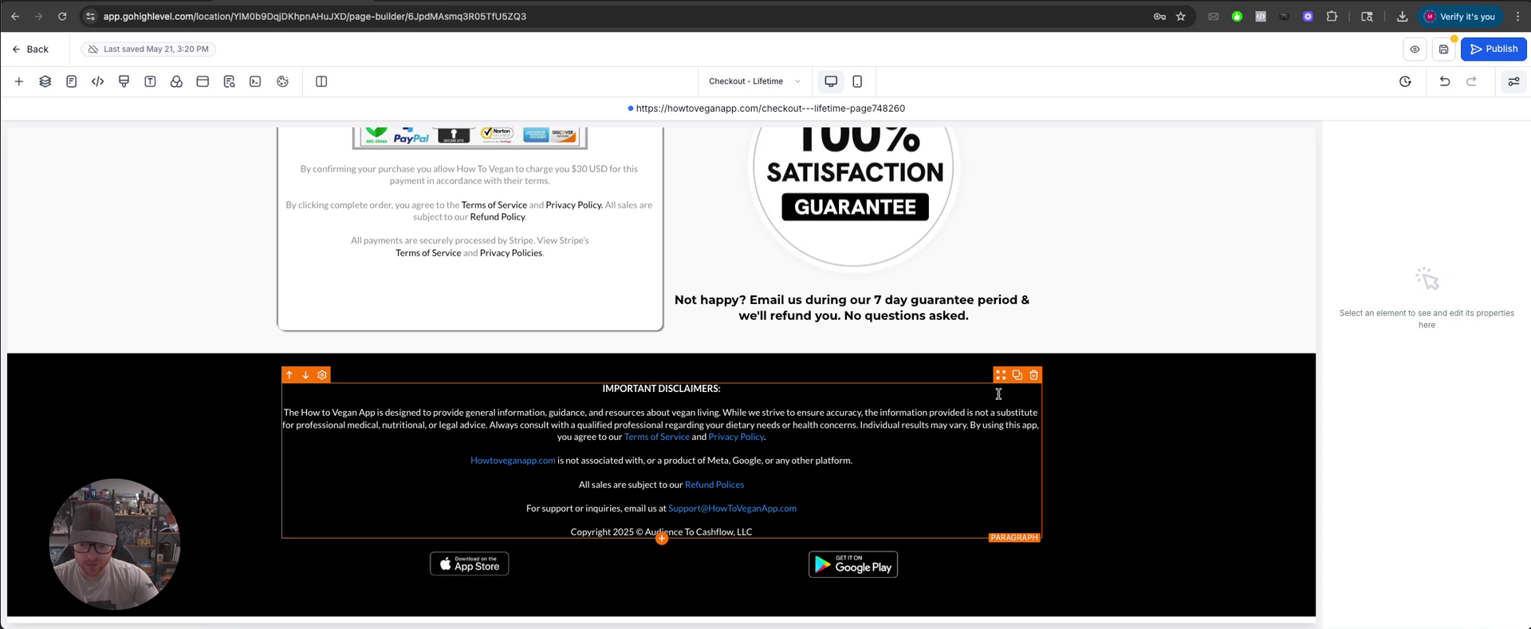
- Delete the unfinished order-form row with the empty image below the headline
scroll(635, 412, "up", 10)
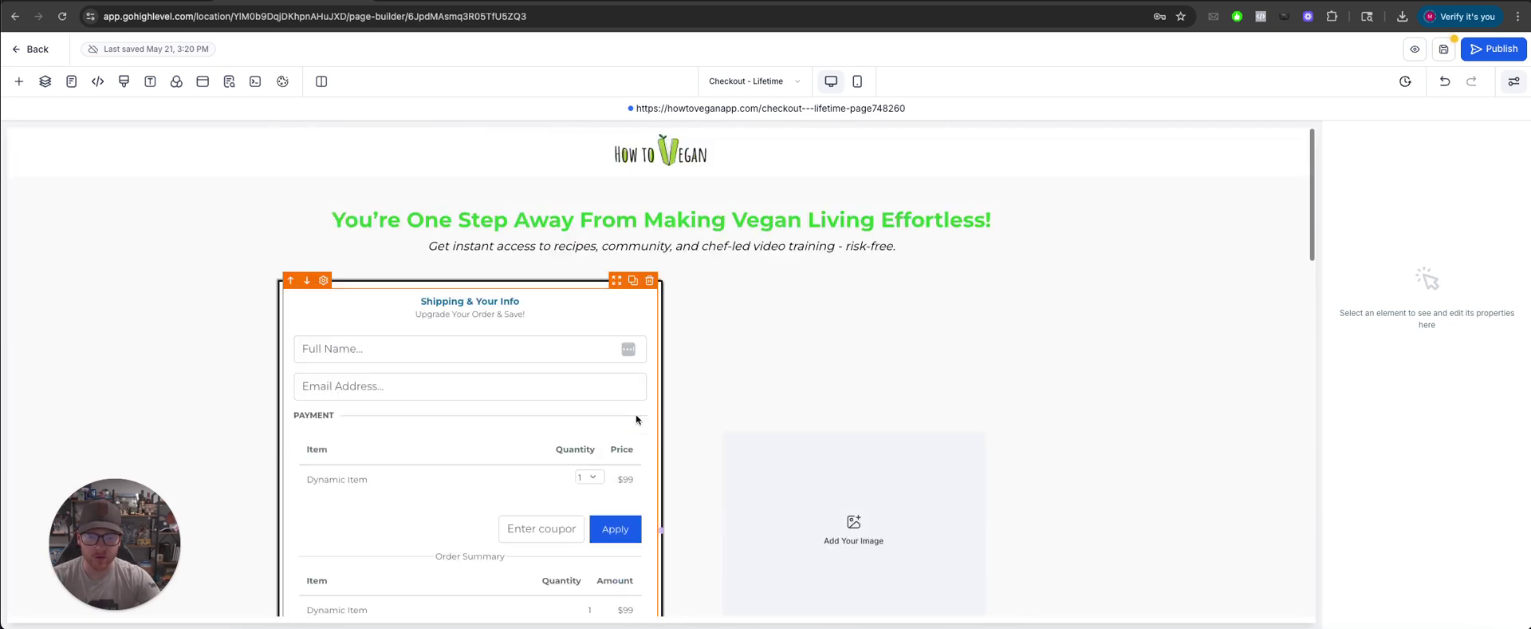
scroll(973, 351, "down", 4)
scroll(953, 364, "up", 3)
scroll(953, 363, "up", 2)
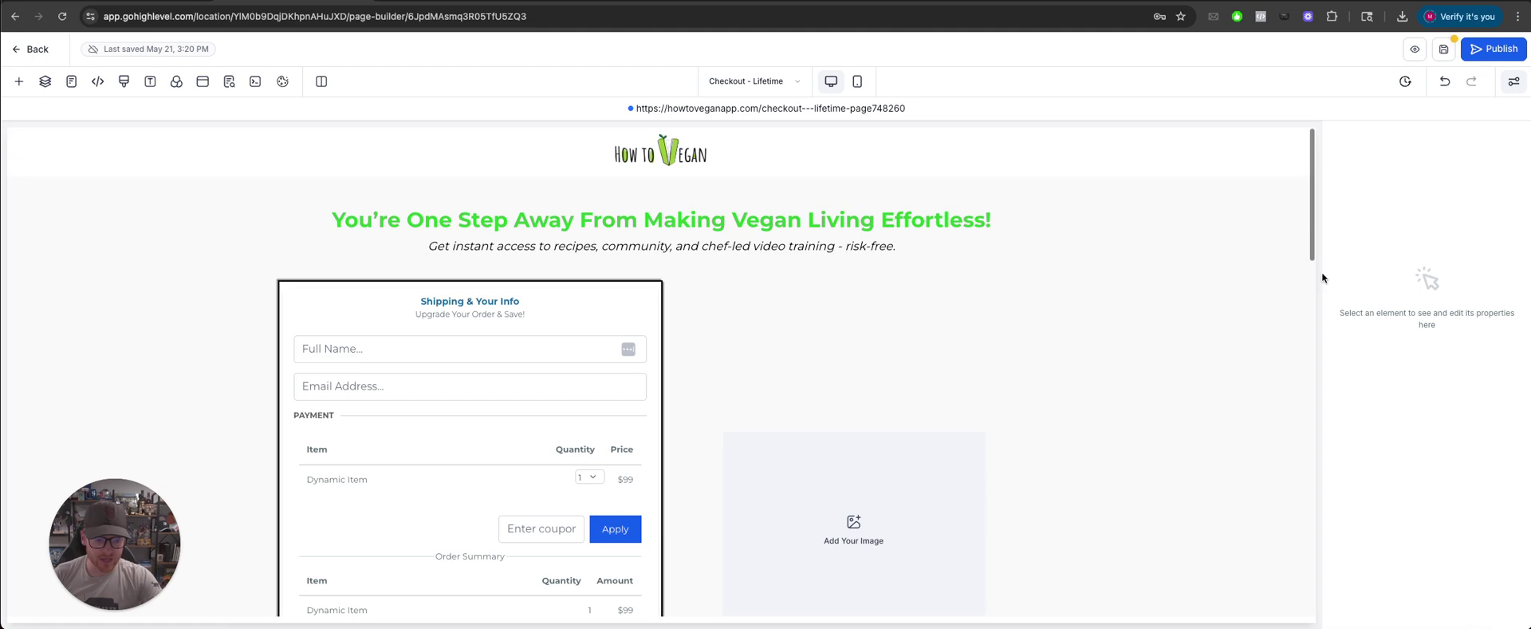
scroll(902, 287, "down", 6)
scroll(901, 302, "down", 3)
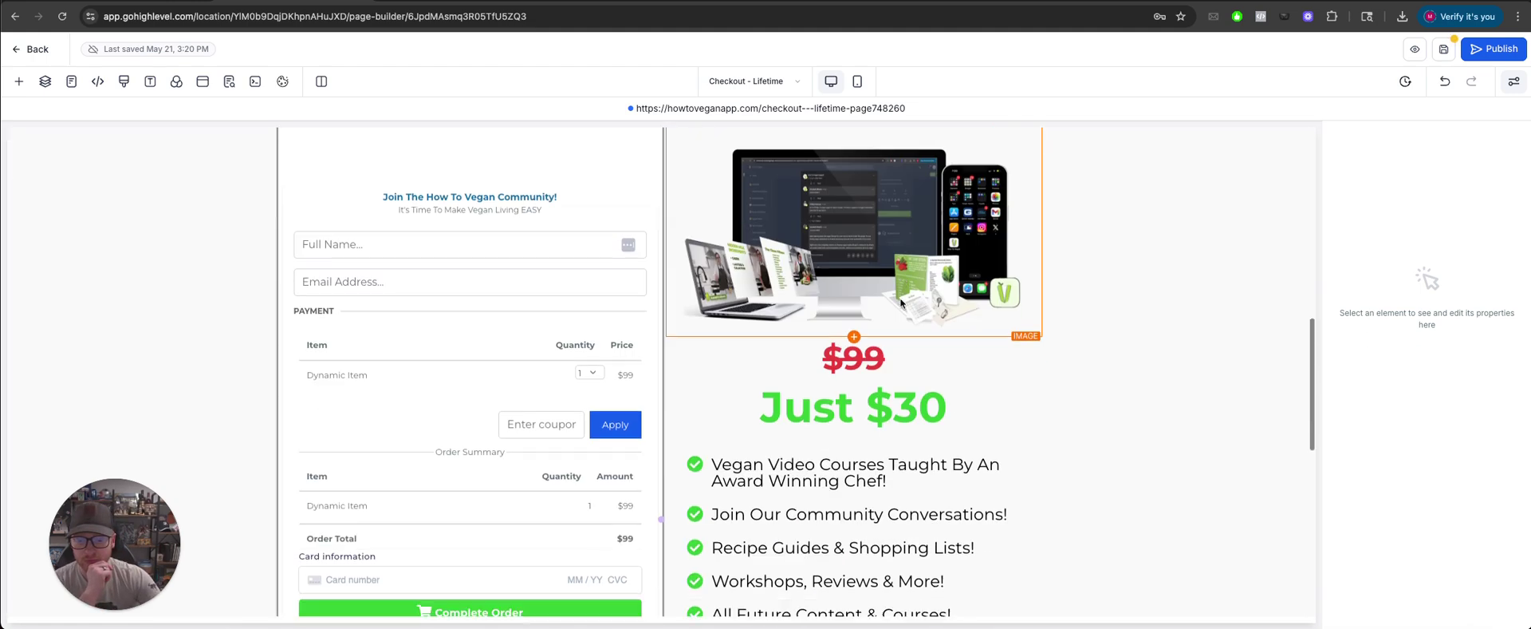
scroll(902, 304, "up", 8)
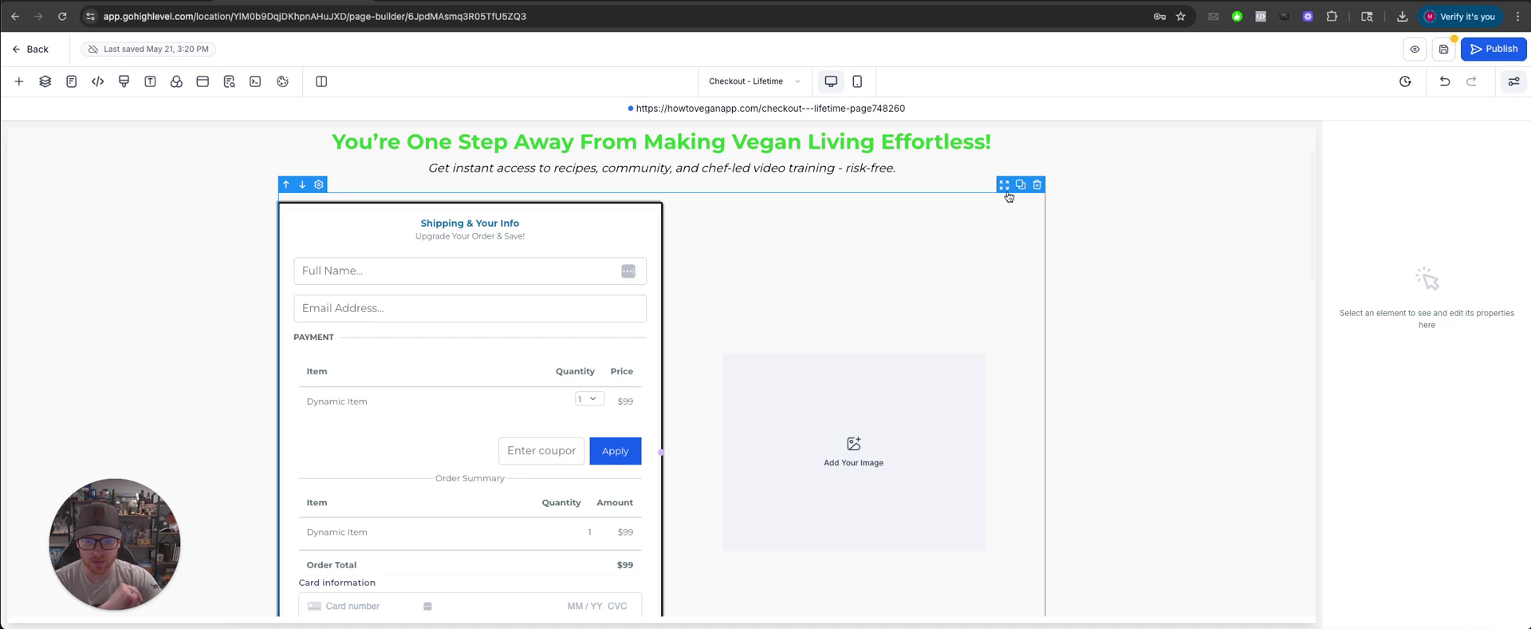
left_click(1031, 193)
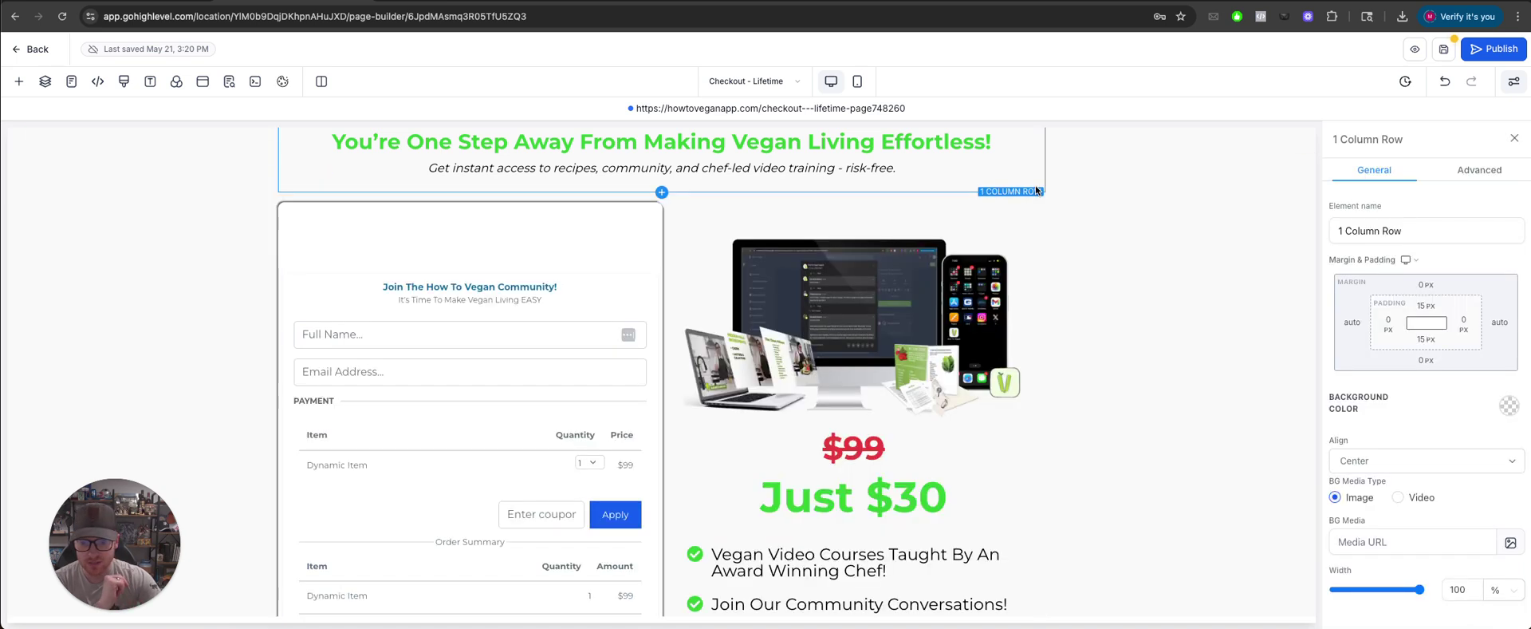